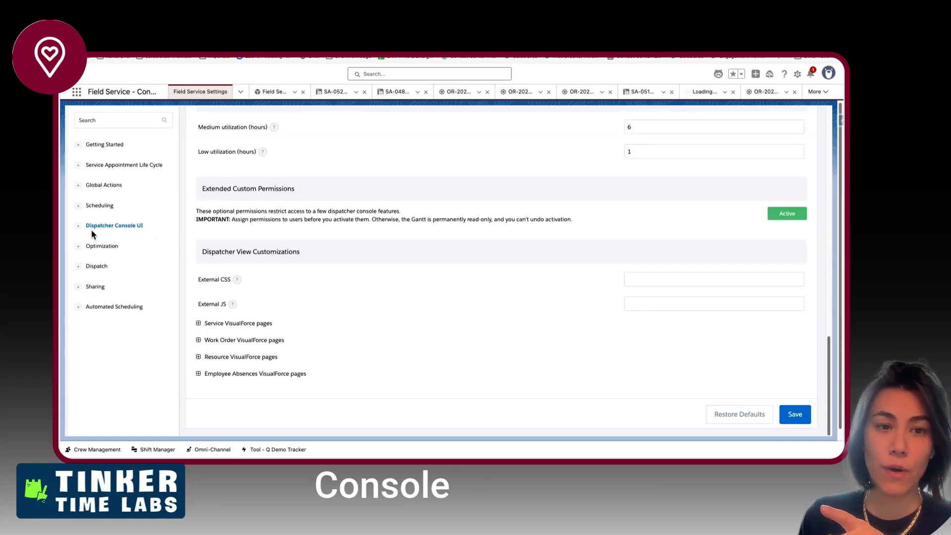
Review the Extended Custom Permissions section of the Dispatcher Console UI settings, including the note about assigning permissions before activation
{"action": "scroll", "coordinate": [248, 197], "scroll_direction": "up", "scroll_amount": 4}
{"action": "scroll", "coordinate": [266, 239], "scroll_direction": "down", "scroll_amount": 2}
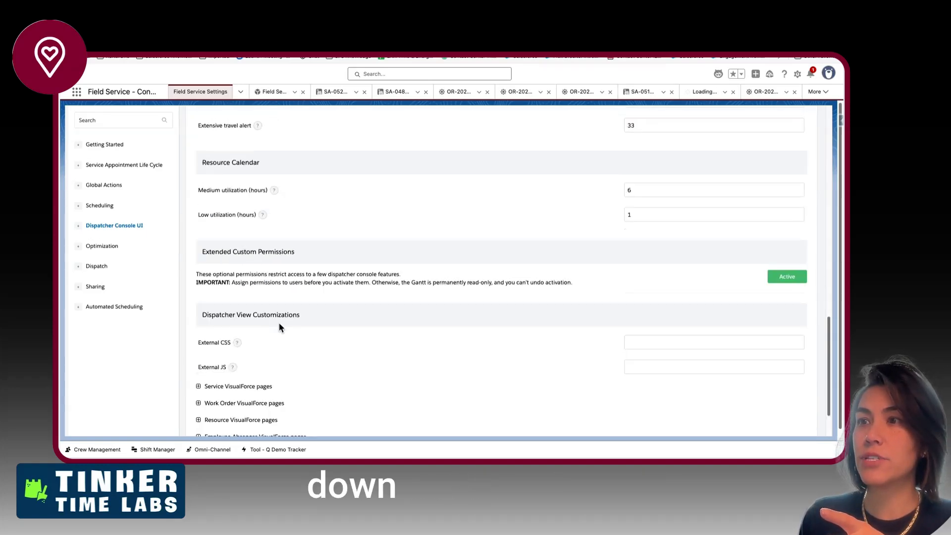
{"action": "scroll", "coordinate": [279, 322], "scroll_direction": "down", "scroll_amount": 2}
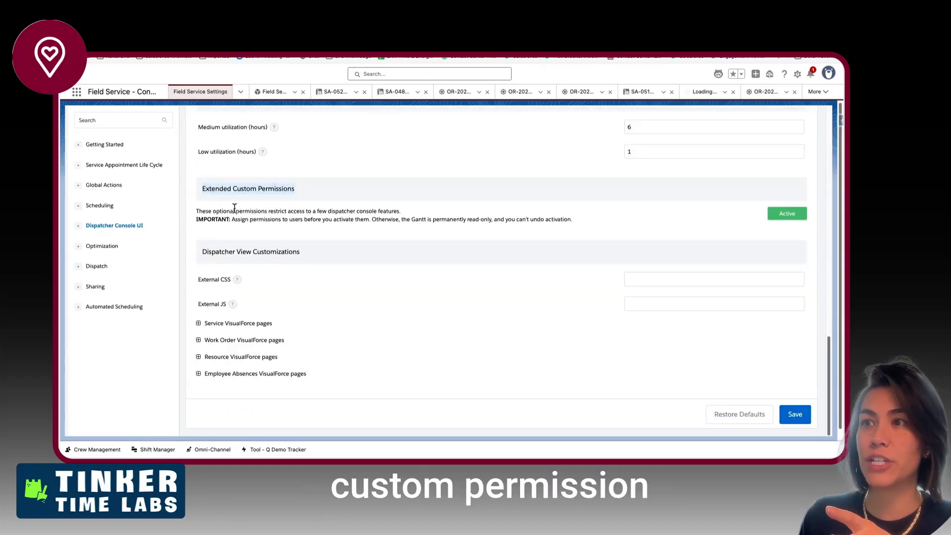
{"action": "left_click_drag", "start_coordinate": [234, 211], "coordinate": [322, 218]}
{"action": "left_click_drag", "start_coordinate": [481, 219], "coordinate": [484, 219]}
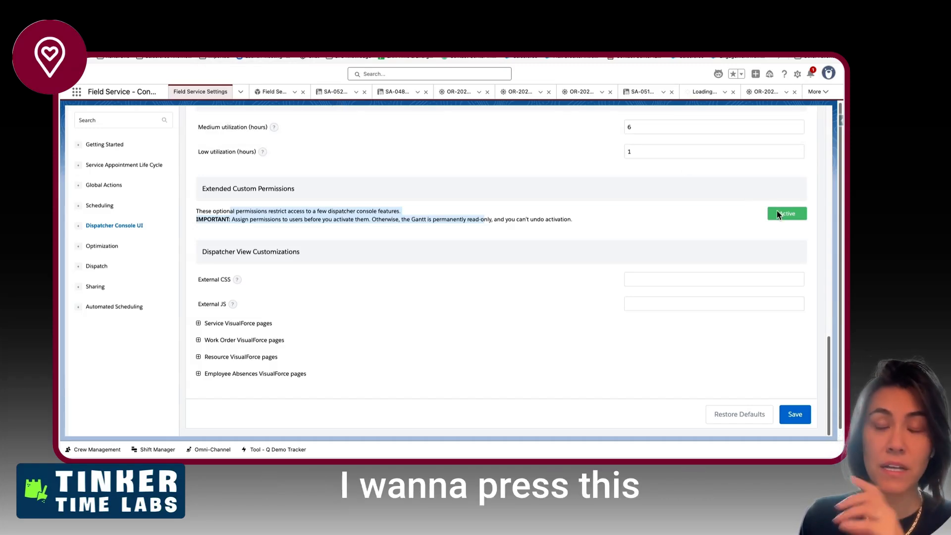
{"action": "left_click", "coordinate": [251, 222]}
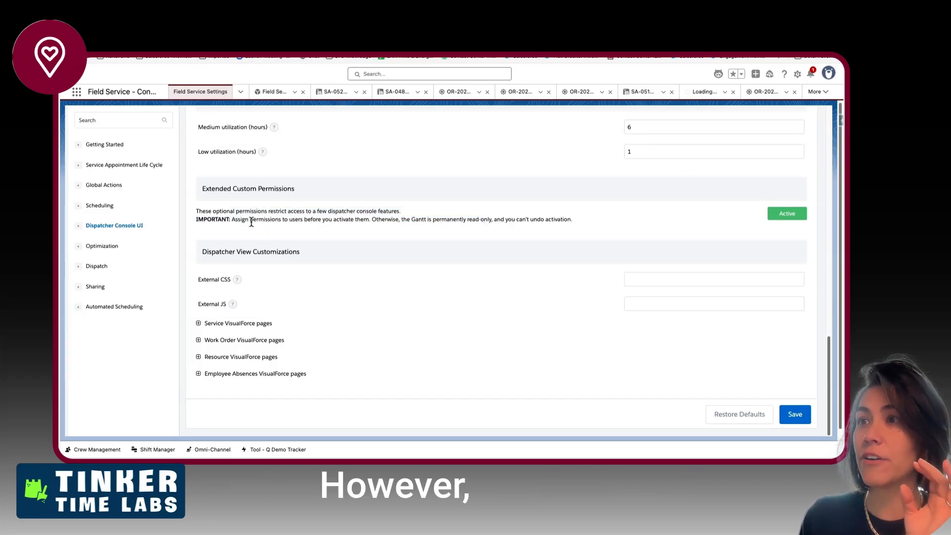
{"action": "left_click_drag", "start_coordinate": [373, 220], "coordinate": [551, 220]}
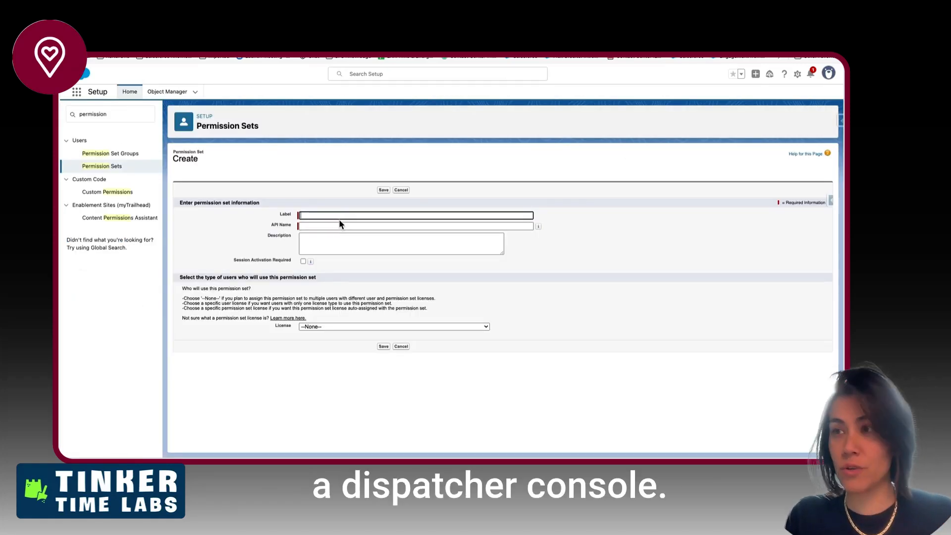
Create a permission set labelled "SFS Dispatcher Console All Settings" with no license selected
{"action": "type", "text": "FS"}
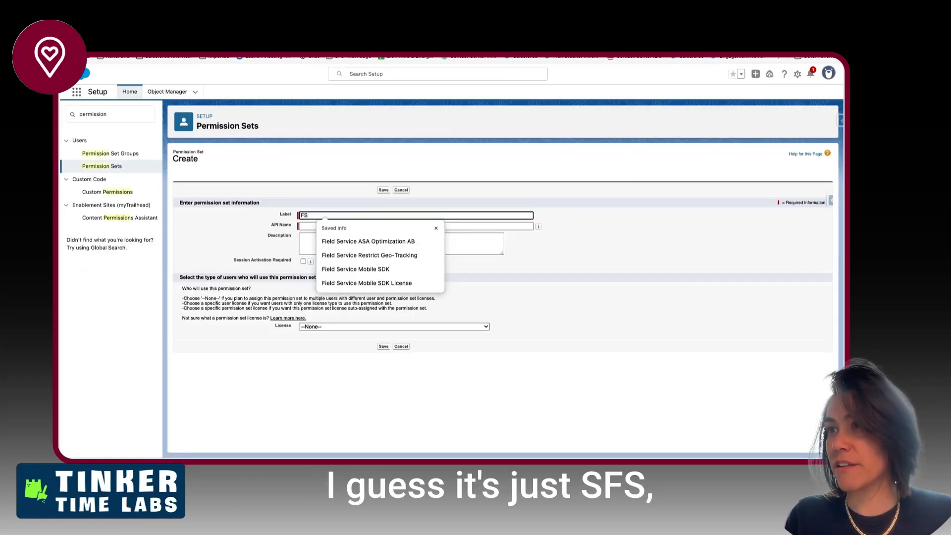
{"action": "key", "text": "BackSpace"}
{"action": "key", "text": "BackSpace"}
{"action": "type", "text": "SFS Dispatcher Console All Sett"}
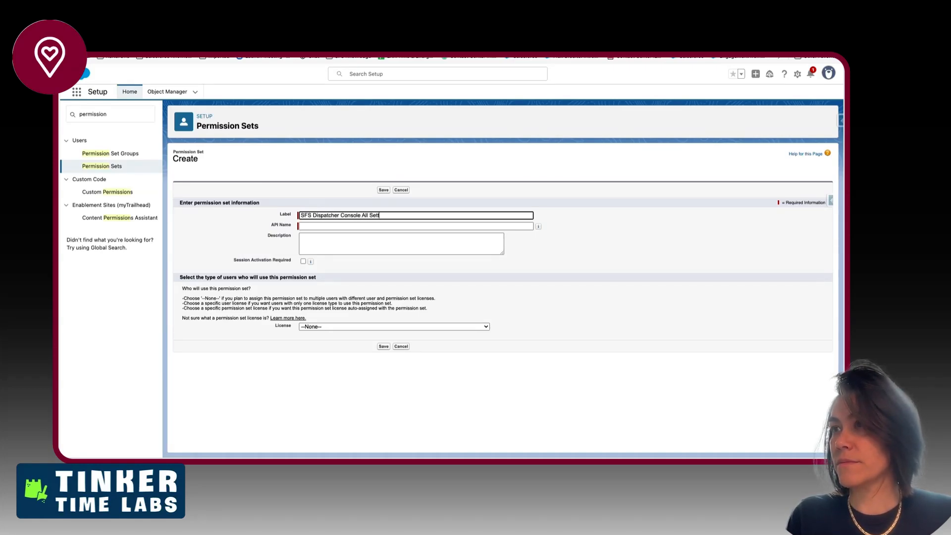
{"action": "key", "text": "Tab"}
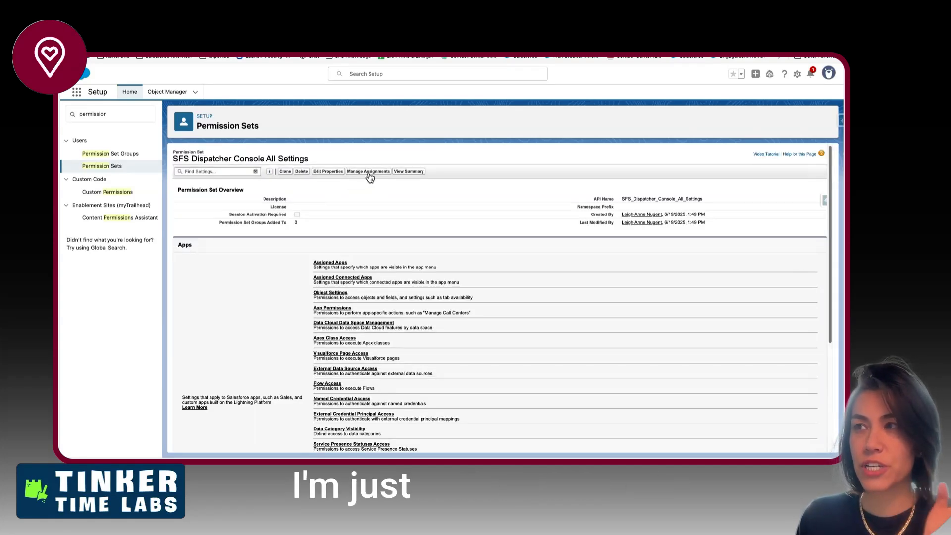
Assign the new permission set to your own System Administrator user with no expiration date
{"action": "left_click", "coordinate": [369, 173]}
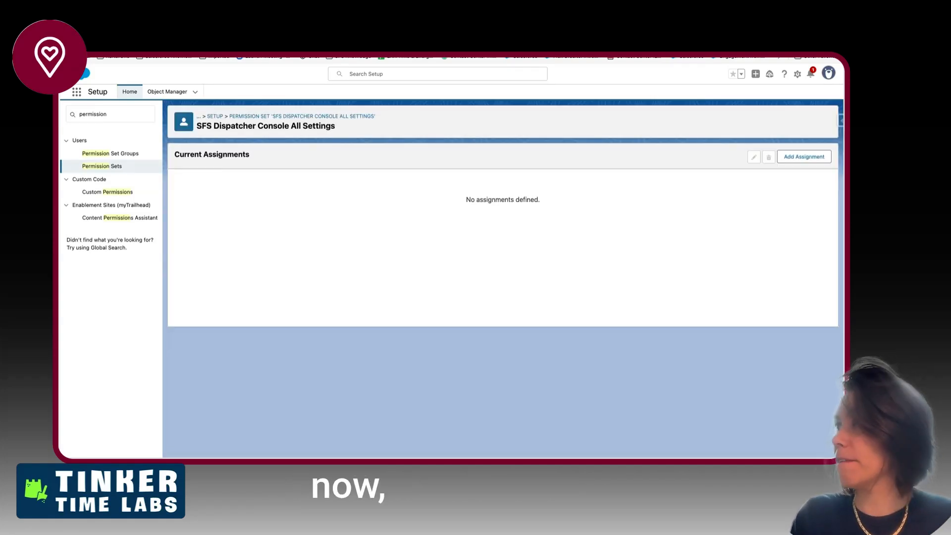
{"action": "left_click", "coordinate": [813, 157]}
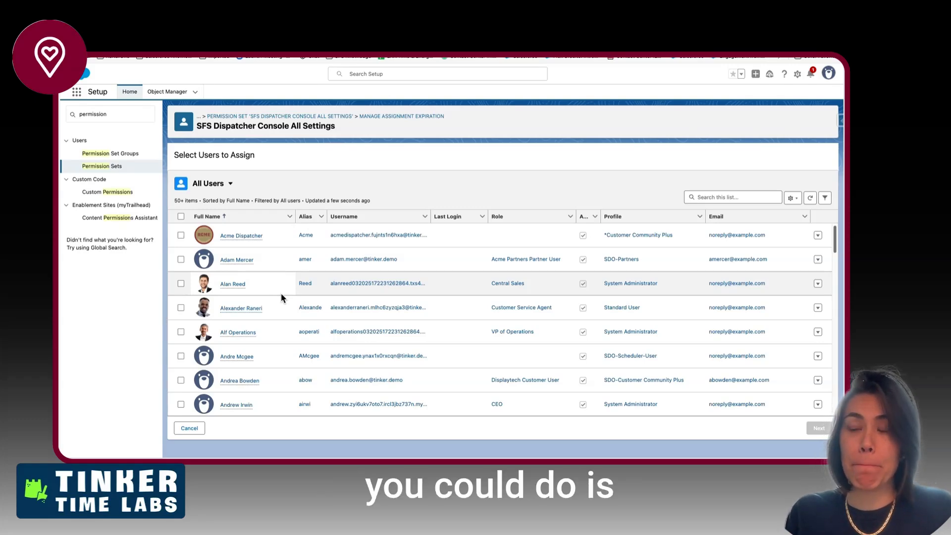
{"action": "scroll", "coordinate": [281, 297], "scroll_direction": "down", "scroll_amount": 3}
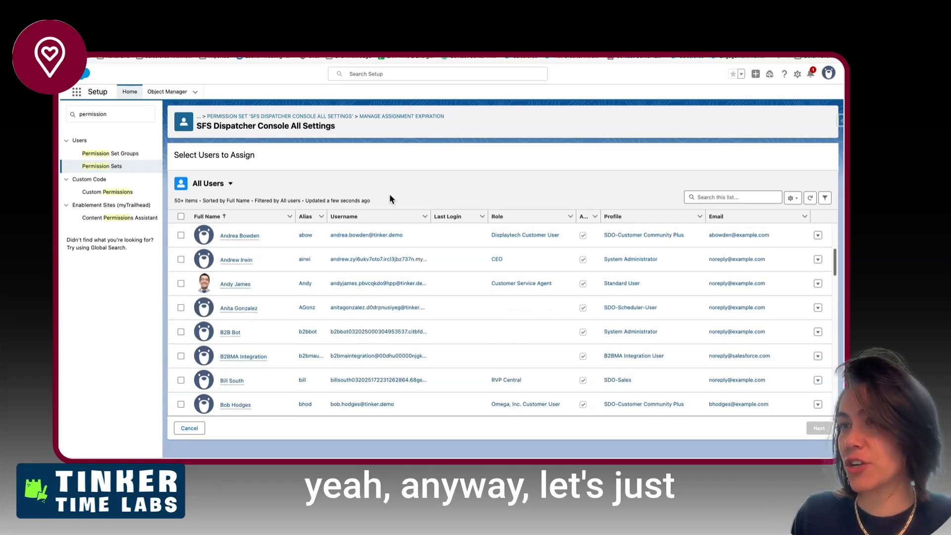
{"action": "scroll", "coordinate": [286, 358], "scroll_direction": "down", "scroll_amount": 15}
{"action": "left_click", "coordinate": [181, 358]}
{"action": "left_click", "coordinate": [818, 427]}
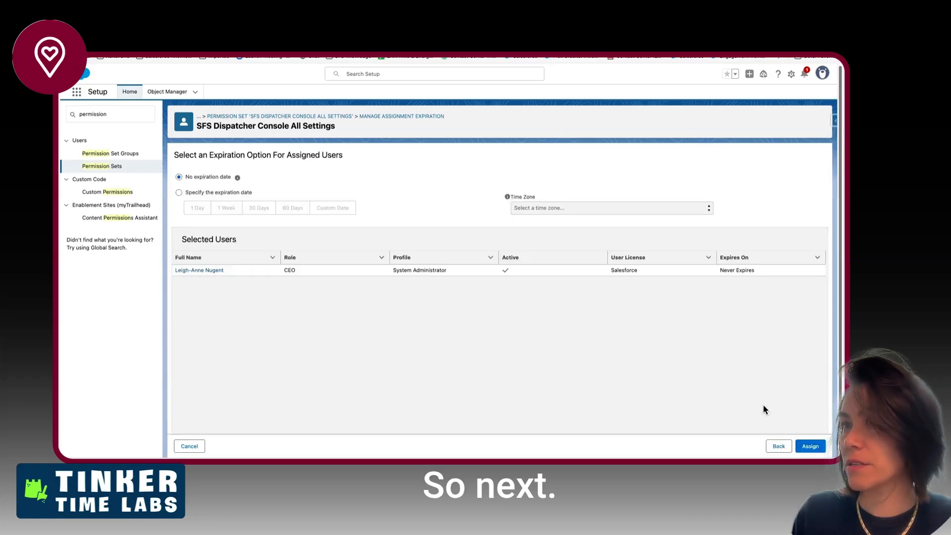
{"action": "left_click", "coordinate": [810, 447]}
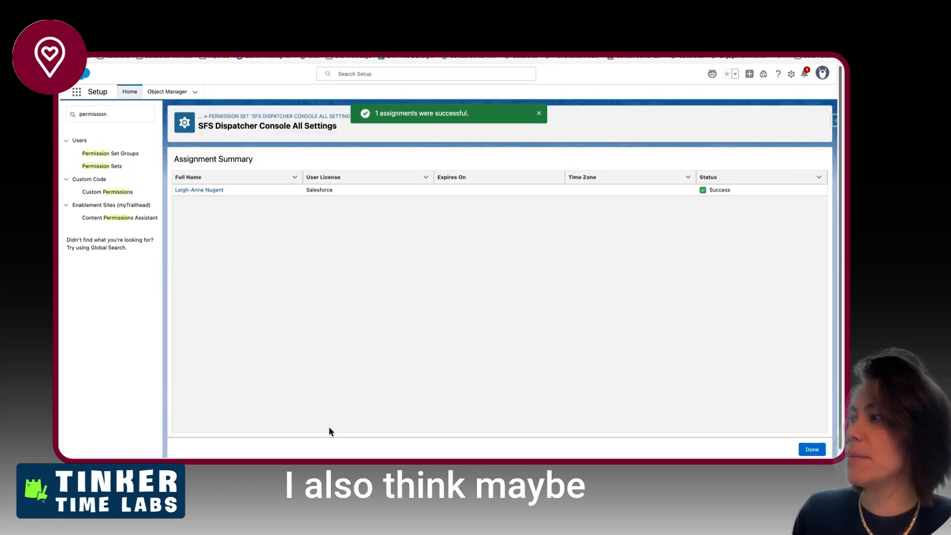
{"action": "left_click", "coordinate": [812, 449]}
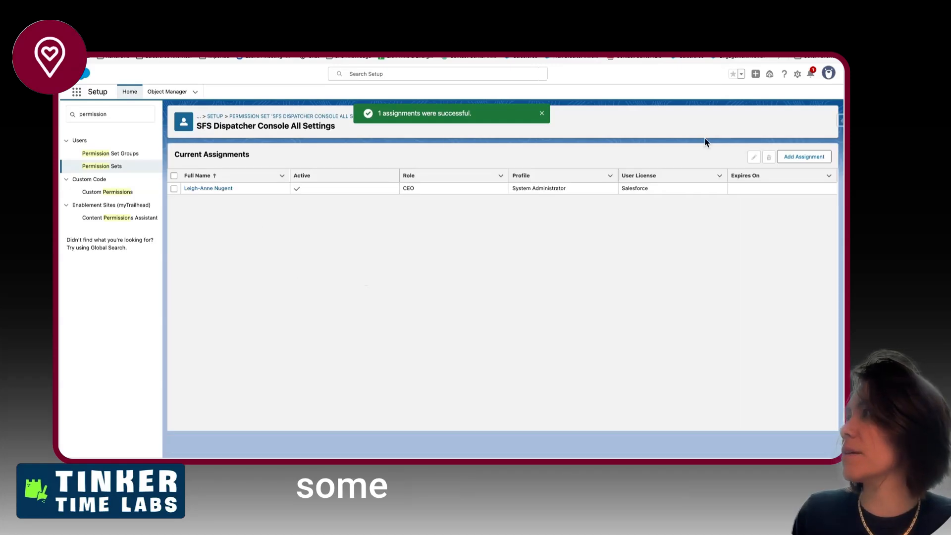
Assign the permission set to the first Customer Service Agent user with the SDO-Service profile, with no expiration date
{"action": "left_click", "coordinate": [804, 156]}
{"action": "scroll", "coordinate": [250, 356], "scroll_direction": "down", "scroll_amount": 10}
{"action": "scroll", "coordinate": [248, 369], "scroll_direction": "down", "scroll_amount": 10}
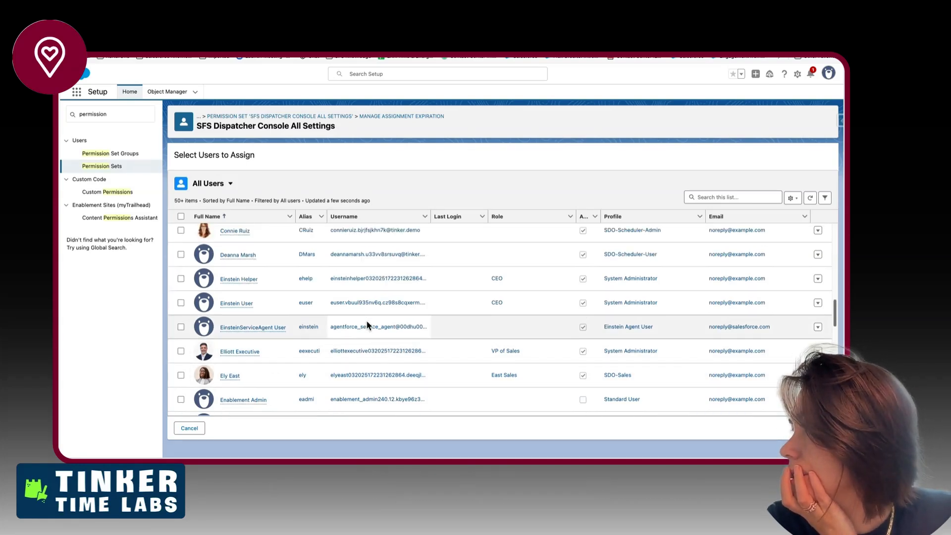
{"action": "scroll", "coordinate": [366, 324], "scroll_direction": "up", "scroll_amount": 3}
{"action": "scroll", "coordinate": [367, 323], "scroll_direction": "down", "scroll_amount": 5}
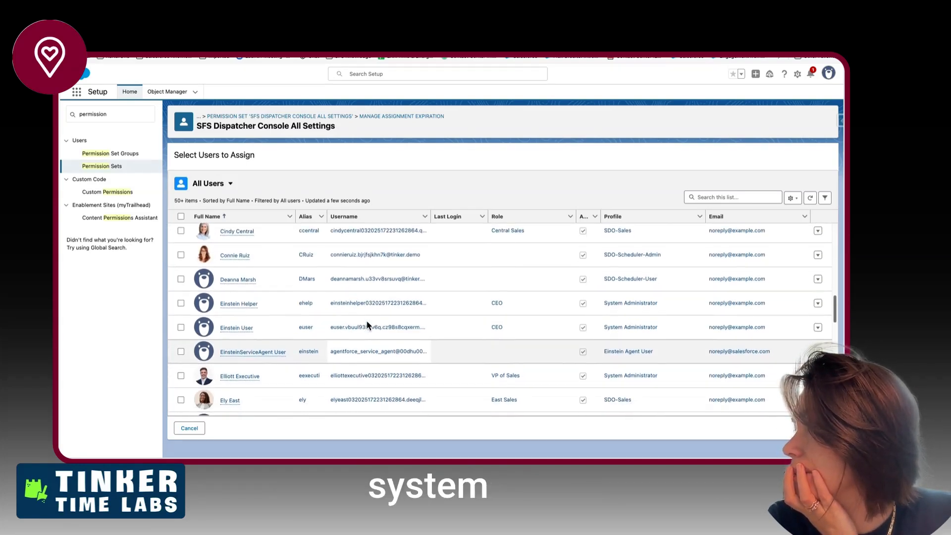
{"action": "scroll", "coordinate": [367, 325], "scroll_direction": "down", "scroll_amount": 5}
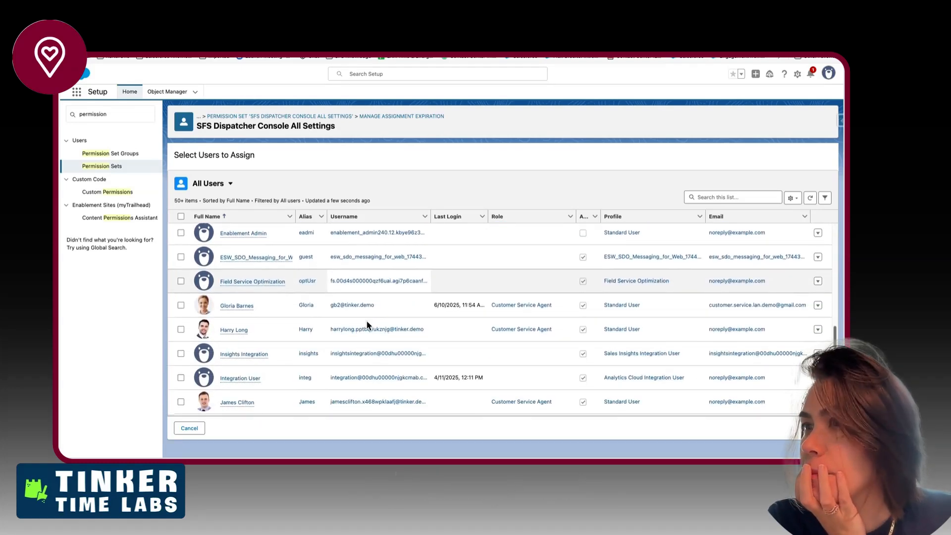
{"action": "scroll", "coordinate": [364, 317], "scroll_direction": "down", "scroll_amount": 2}
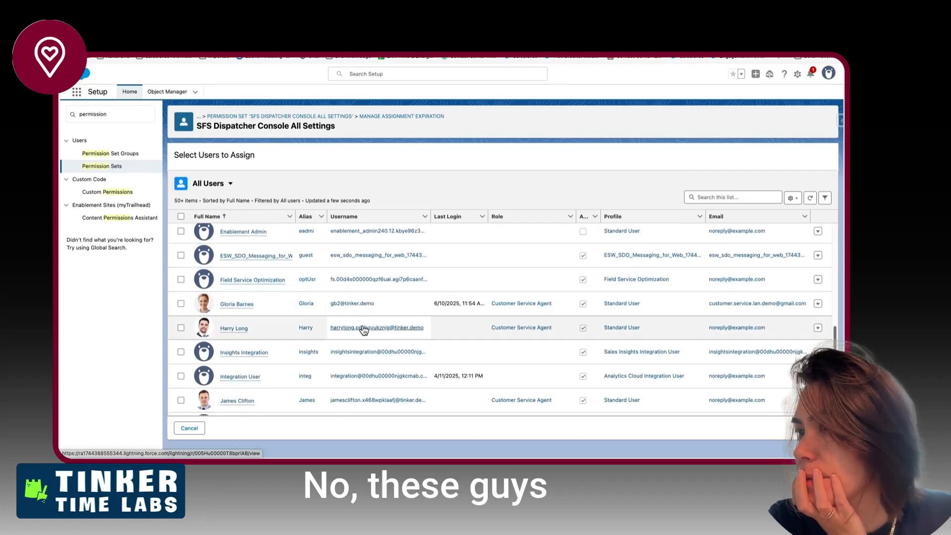
{"action": "scroll", "coordinate": [362, 309], "scroll_direction": "down", "scroll_amount": 5}
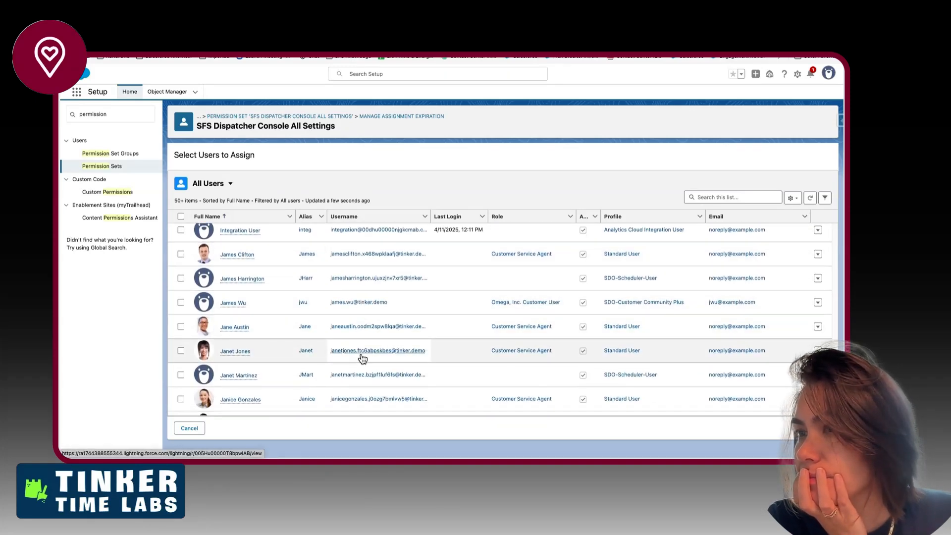
{"action": "scroll", "coordinate": [363, 358], "scroll_direction": "down", "scroll_amount": 2}
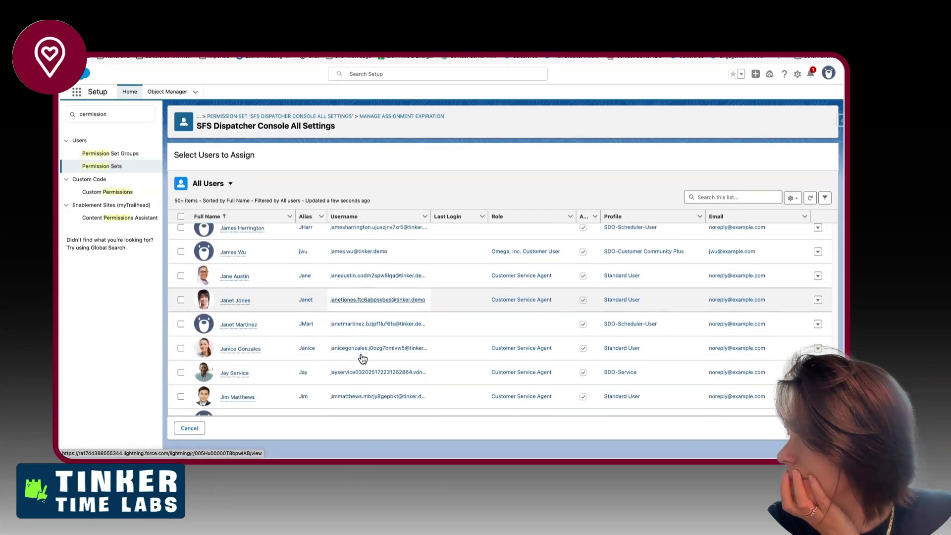
{"action": "scroll", "coordinate": [362, 367], "scroll_direction": "down", "scroll_amount": 1}
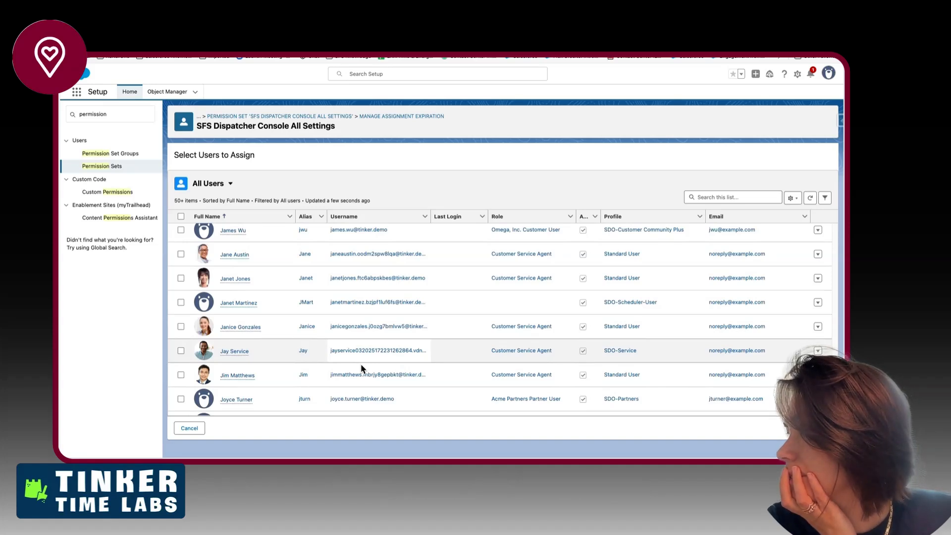
{"action": "left_click", "coordinate": [181, 351]}
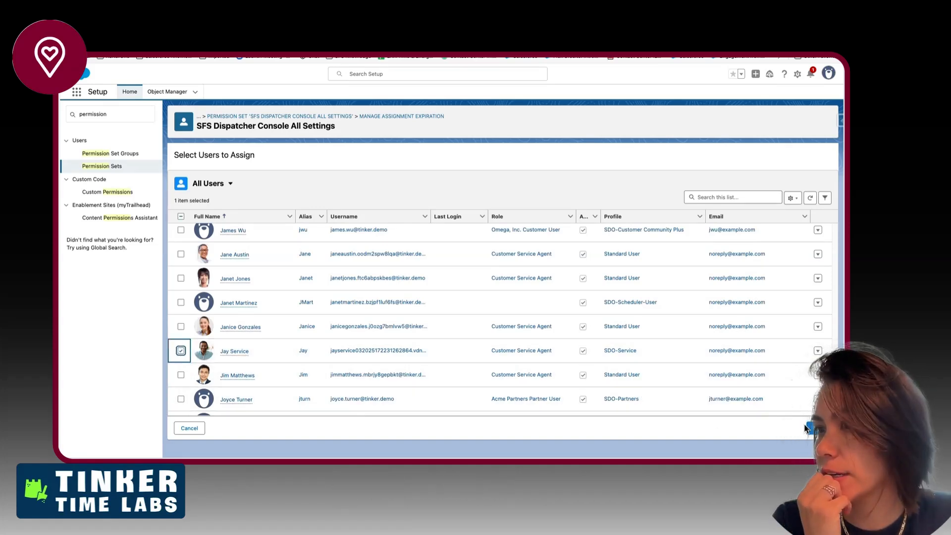
{"action": "scroll", "coordinate": [576, 308], "scroll_direction": "down", "scroll_amount": 5}
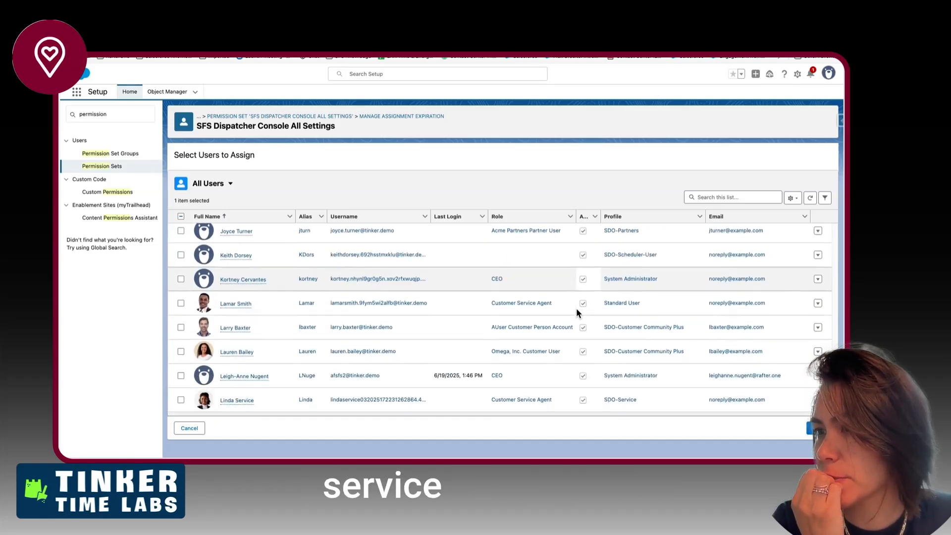
{"action": "scroll", "coordinate": [577, 310], "scroll_direction": "down", "scroll_amount": 6}
{"action": "scroll", "coordinate": [576, 310], "scroll_direction": "down", "scroll_amount": 6}
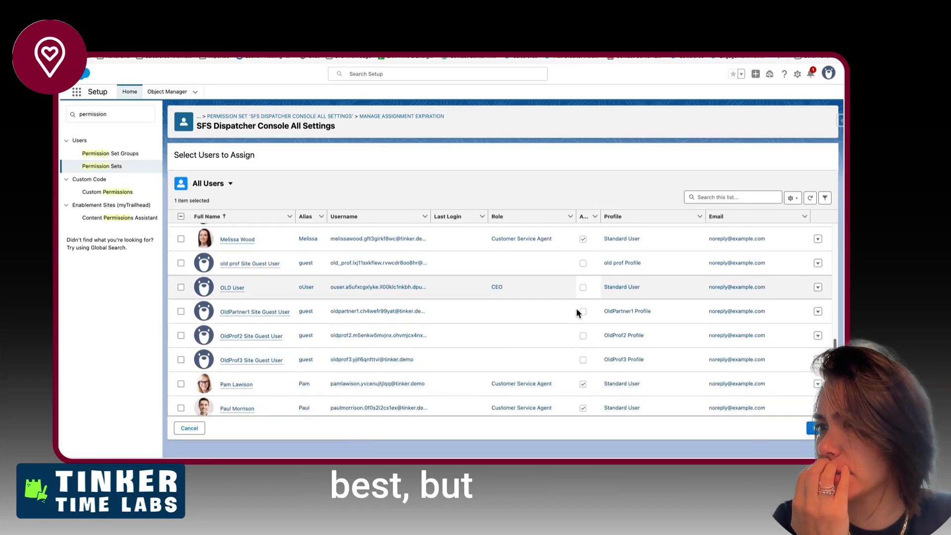
{"action": "scroll", "coordinate": [576, 313], "scroll_direction": "down", "scroll_amount": 1}
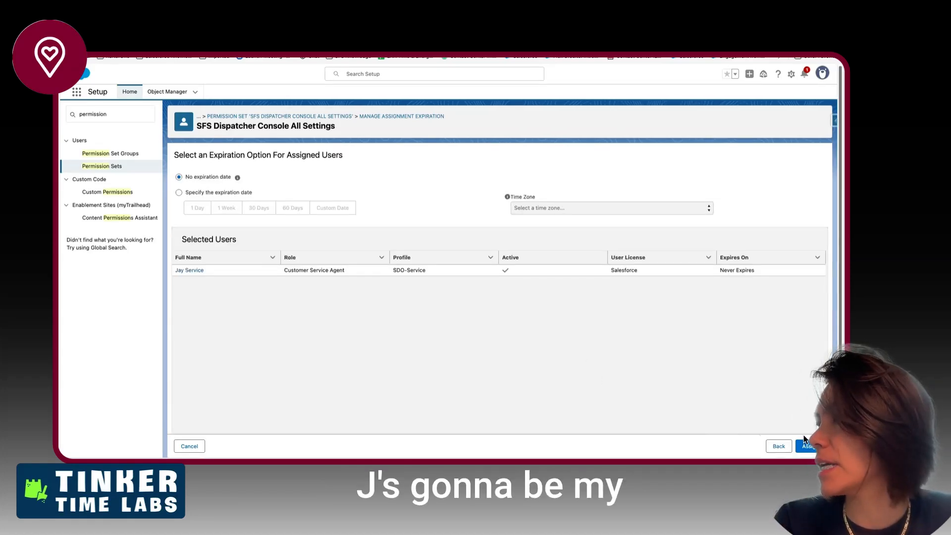
{"action": "left_click", "coordinate": [805, 447]}
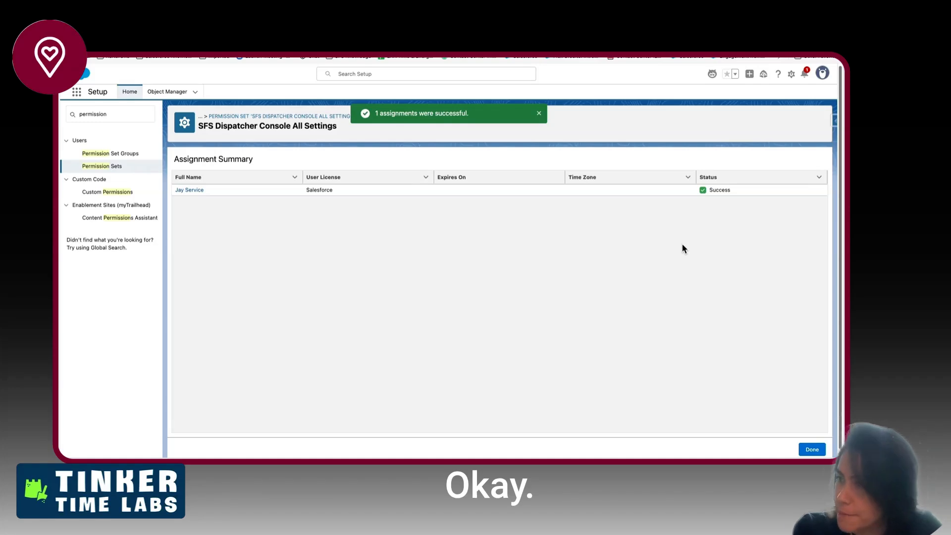
{"action": "left_click", "coordinate": [806, 450]}
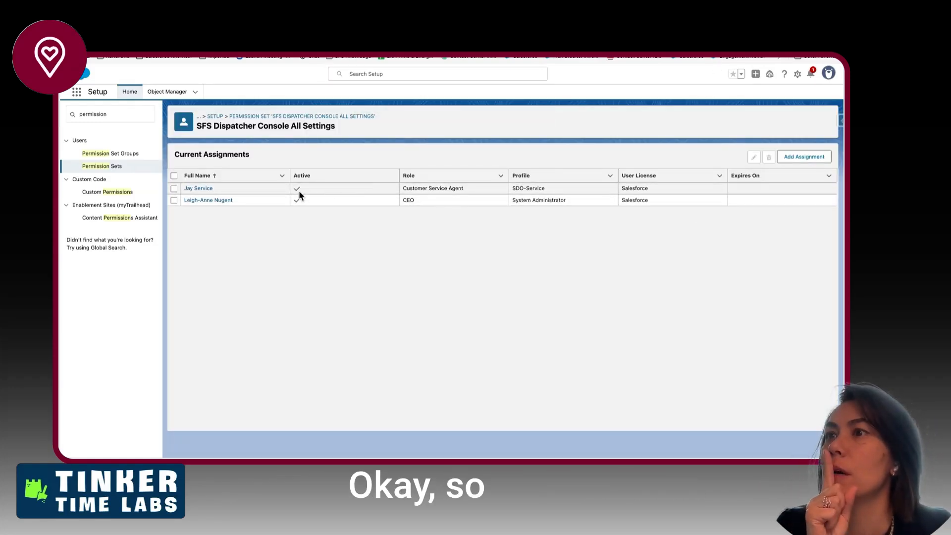
Return to the permission set's overview and open its Custom Permissions for editing
{"action": "left_click", "coordinate": [247, 116]}
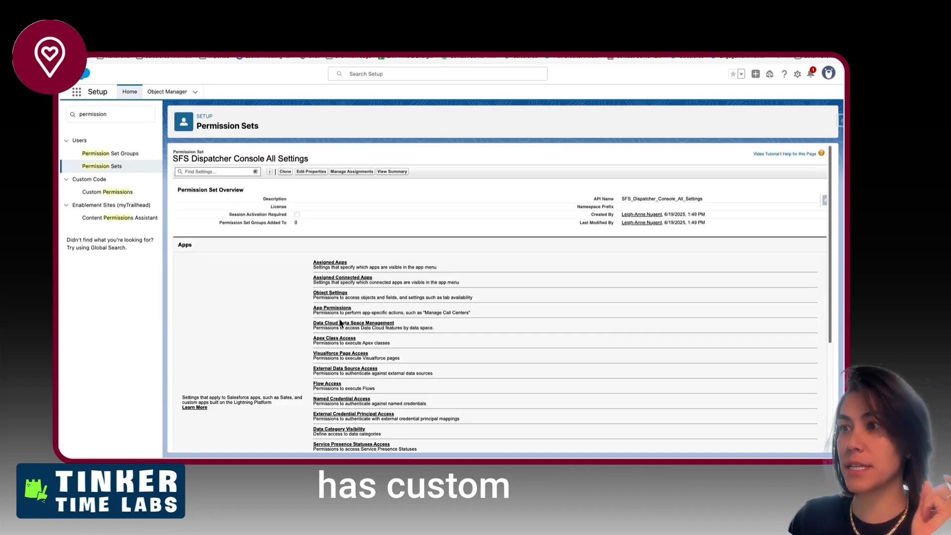
{"action": "scroll", "coordinate": [336, 292], "scroll_direction": "down", "scroll_amount": 5}
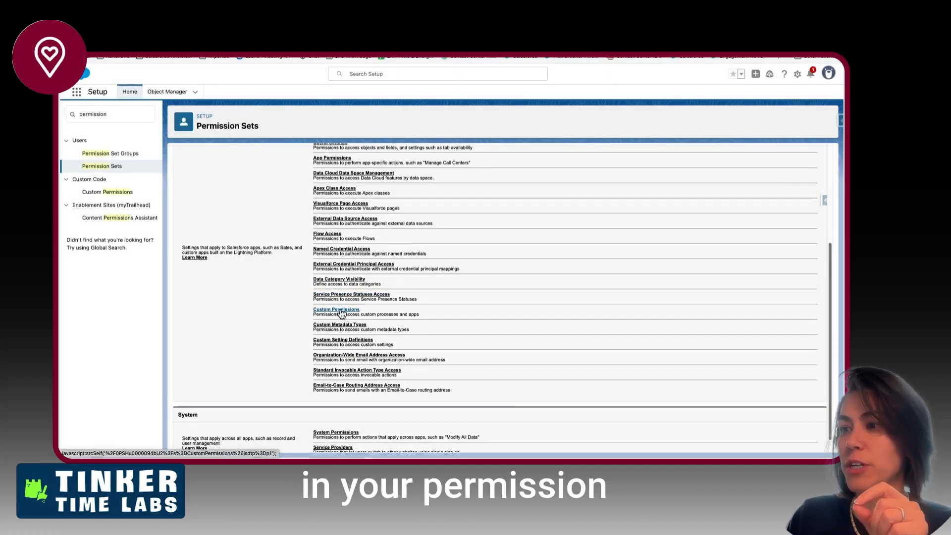
{"action": "left_click", "coordinate": [340, 310]}
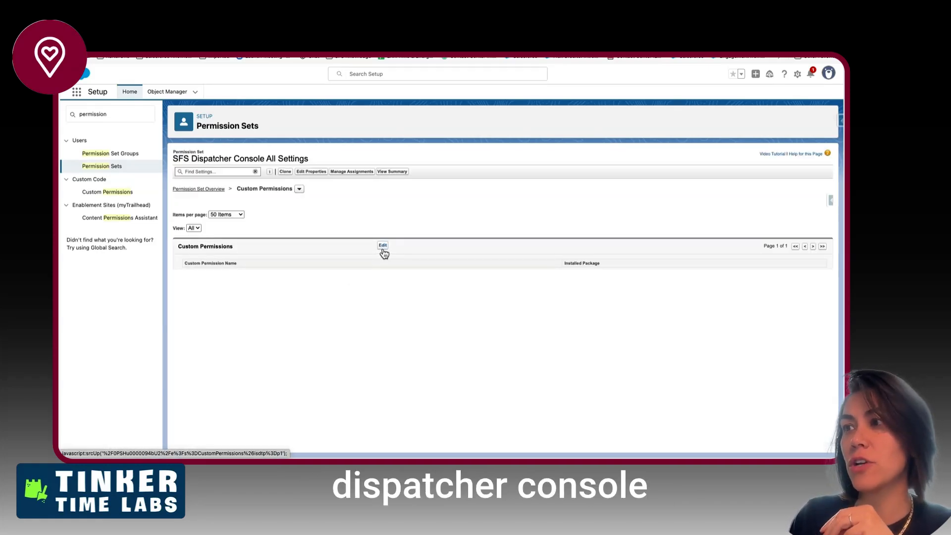
{"action": "left_click", "coordinate": [382, 248]}
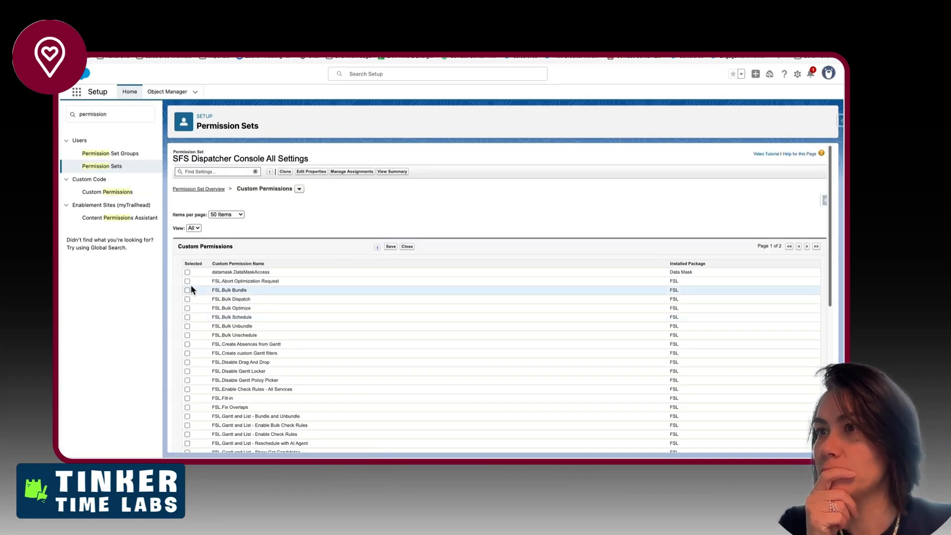
Select FSL.Abort Optimization Request, plus the page 1 FSL permissions from Include Keep Scheduled in Optimize Window through Polygons - create/update
{"action": "left_click", "coordinate": [187, 281]}
{"action": "scroll", "coordinate": [188, 325], "scroll_direction": "down", "scroll_amount": 3}
{"action": "scroll", "coordinate": [188, 325], "scroll_direction": "down", "scroll_amount": 5}
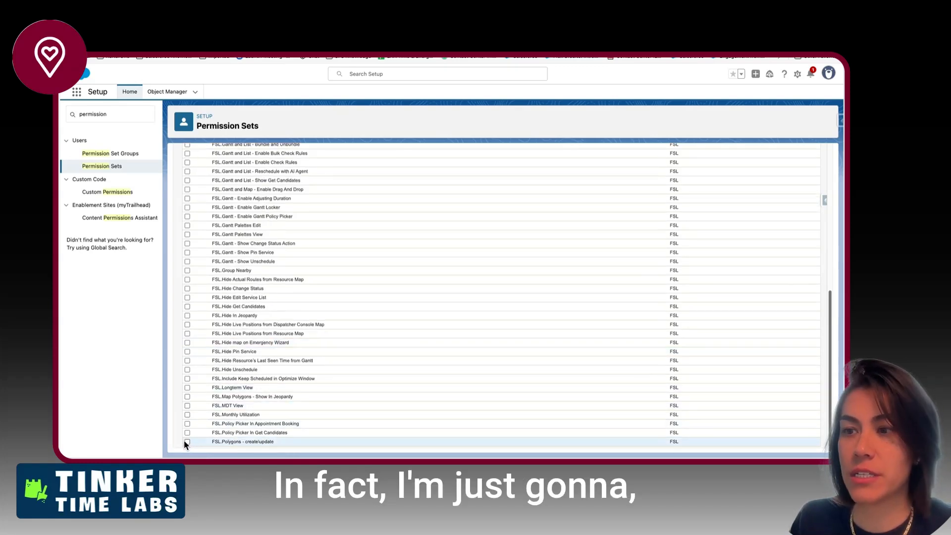
{"action": "left_click", "coordinate": [187, 441]}
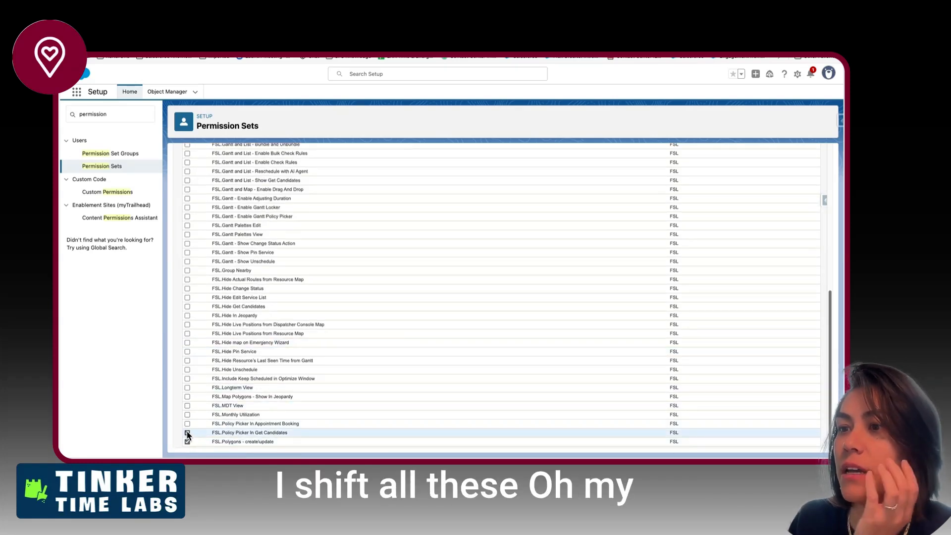
{"action": "left_click", "coordinate": [187, 433]}
{"action": "left_click", "coordinate": [188, 424]}
{"action": "left_click", "coordinate": [187, 415]}
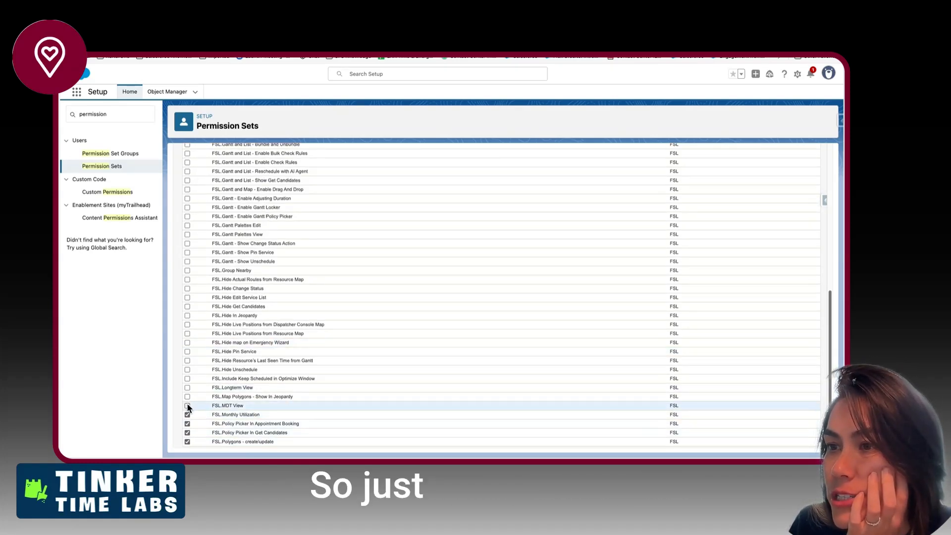
{"action": "left_click", "coordinate": [187, 405]}
{"action": "left_click", "coordinate": [188, 397]}
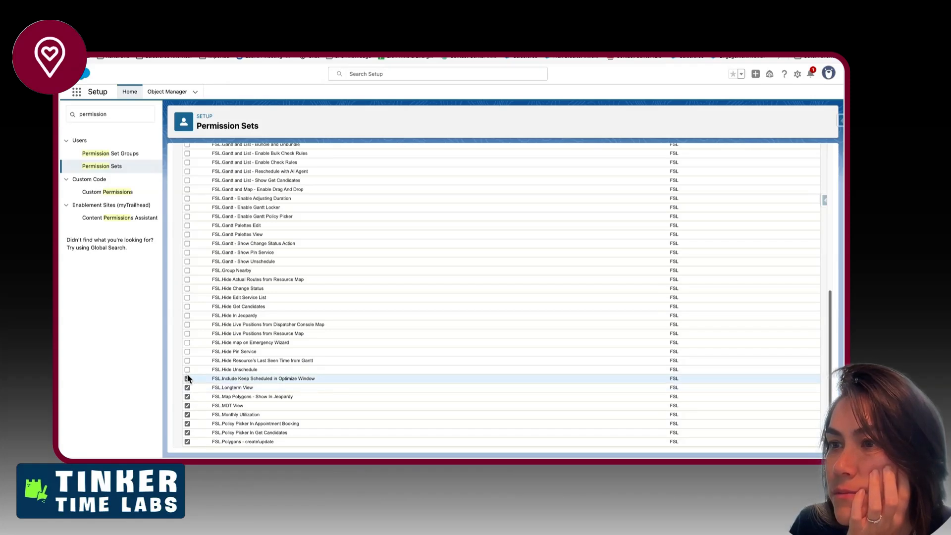
{"action": "left_click", "coordinate": [187, 378]}
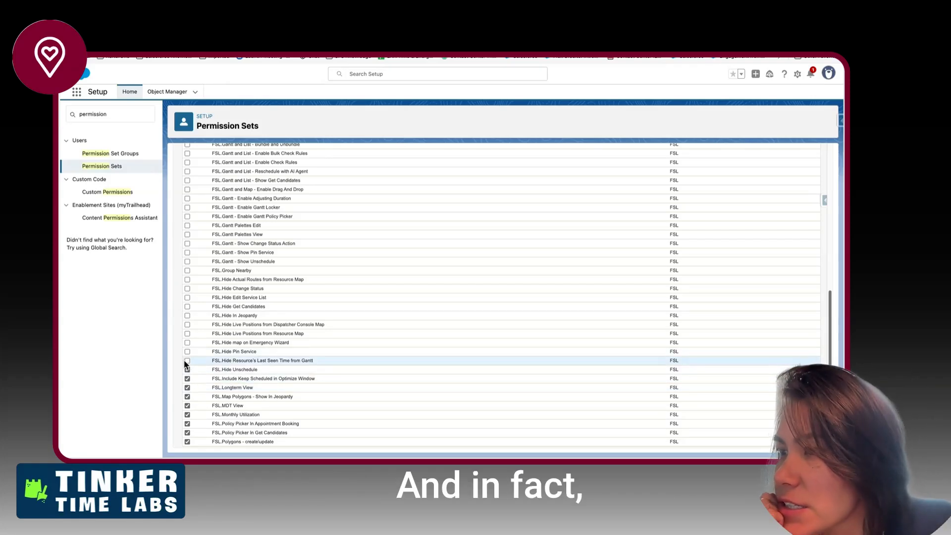
Select the FSL custom permissions from Hide Change Status through Hide Unschedule
{"action": "left_click", "coordinate": [187, 351]}
{"action": "left_click", "coordinate": [187, 342]}
{"action": "left_click", "coordinate": [187, 334]}
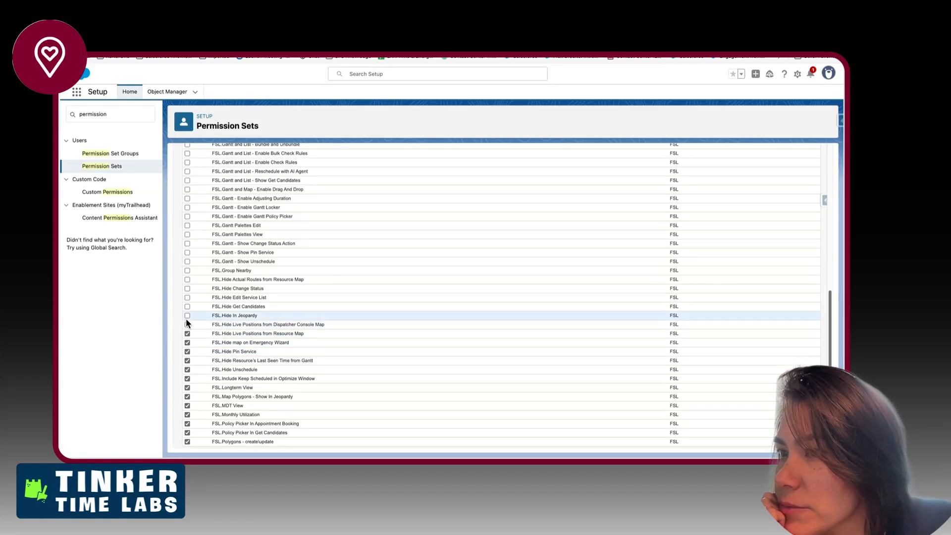
{"action": "left_click", "coordinate": [187, 324]}
{"action": "left_click", "coordinate": [187, 315]}
{"action": "left_click", "coordinate": [188, 307]}
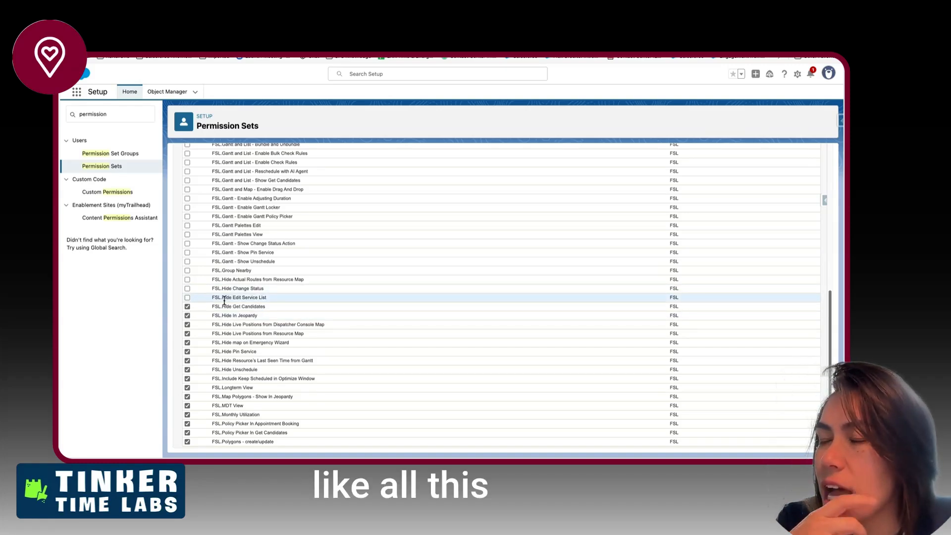
{"action": "left_click", "coordinate": [187, 297]}
{"action": "left_click", "coordinate": [188, 288]}
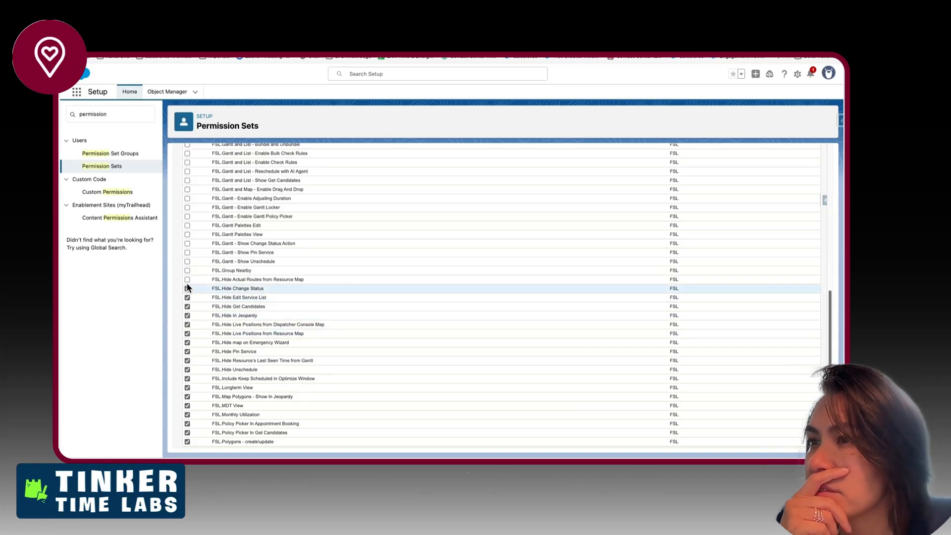
Select the FSL custom permissions from Gantt Palettes Edit through Hide Actual Routes from Resource Map
{"action": "left_click", "coordinate": [188, 279]}
{"action": "left_click", "coordinate": [187, 270]}
{"action": "left_click", "coordinate": [187, 262]}
{"action": "left_click", "coordinate": [187, 252]}
{"action": "left_click", "coordinate": [188, 243]}
{"action": "left_click", "coordinate": [187, 234]}
{"action": "left_click", "coordinate": [187, 225]}
Select the FSL custom permissions from Gantt and List - Bundle and Unbundle through Gantt - Enable Gantt Policy Picker
{"action": "scroll", "coordinate": [186, 215], "scroll_direction": "up", "scroll_amount": 5}
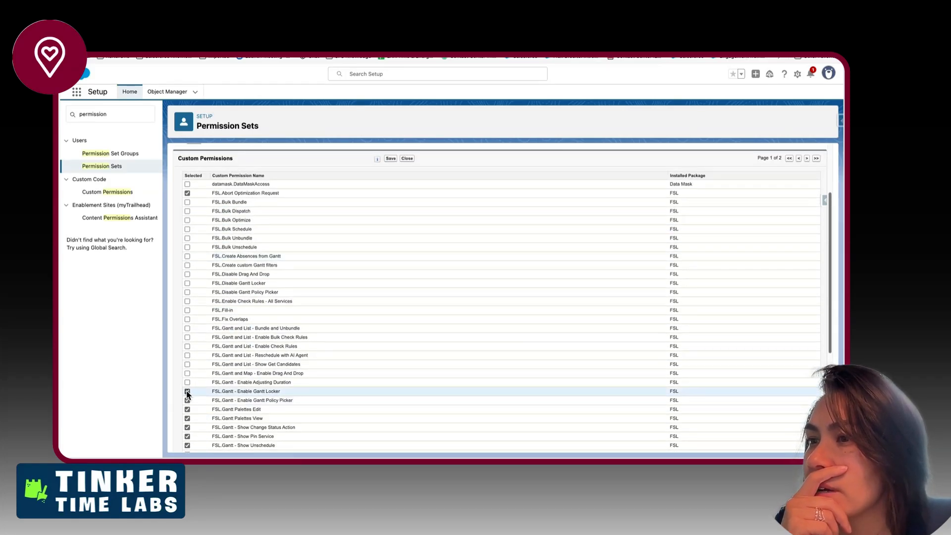
{"action": "left_click", "coordinate": [188, 382]}
{"action": "left_click", "coordinate": [188, 373]}
{"action": "left_click", "coordinate": [187, 364]}
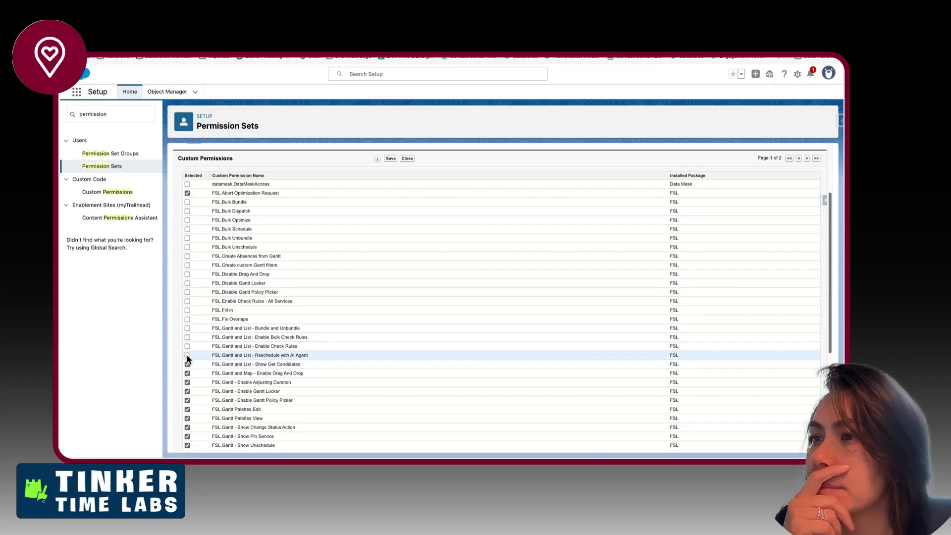
{"action": "left_click", "coordinate": [187, 356]}
{"action": "left_click", "coordinate": [188, 346]}
{"action": "left_click", "coordinate": [187, 338]}
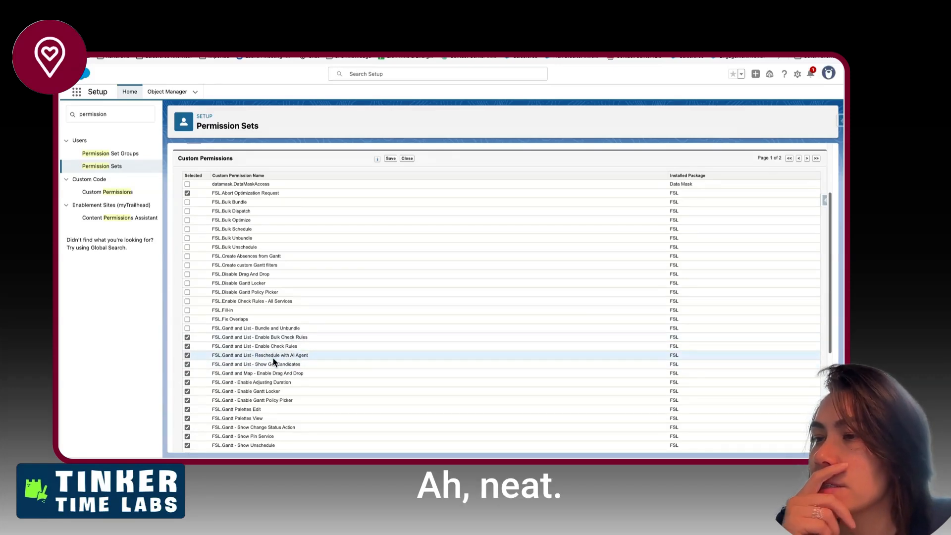
{"action": "left_click", "coordinate": [188, 328]}
Select the FSL custom permissions from Bulk Bundle through Fix Overlaps, leaving datamask.DataMaskAccess unselected
{"action": "left_click", "coordinate": [187, 320]}
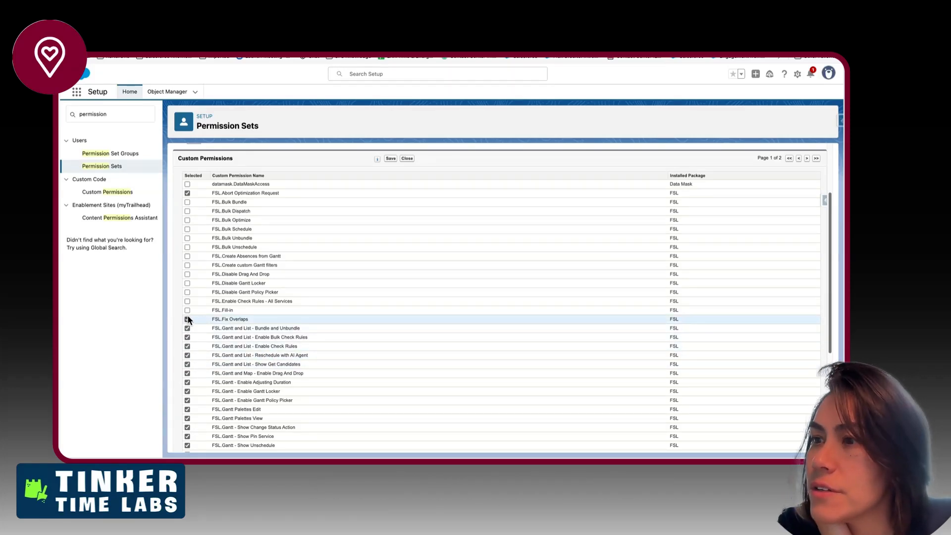
{"action": "left_click", "coordinate": [187, 310]}
{"action": "left_click", "coordinate": [187, 301]}
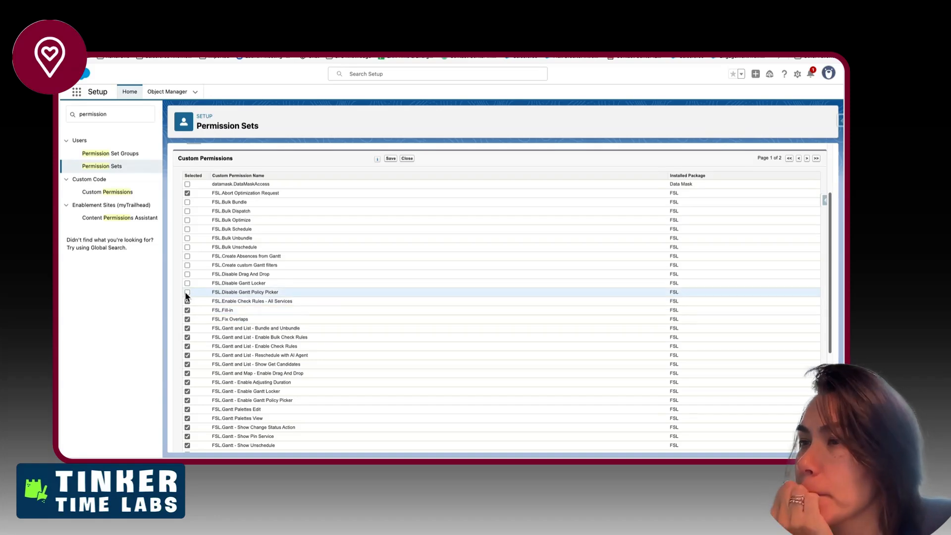
{"action": "left_click", "coordinate": [188, 283]}
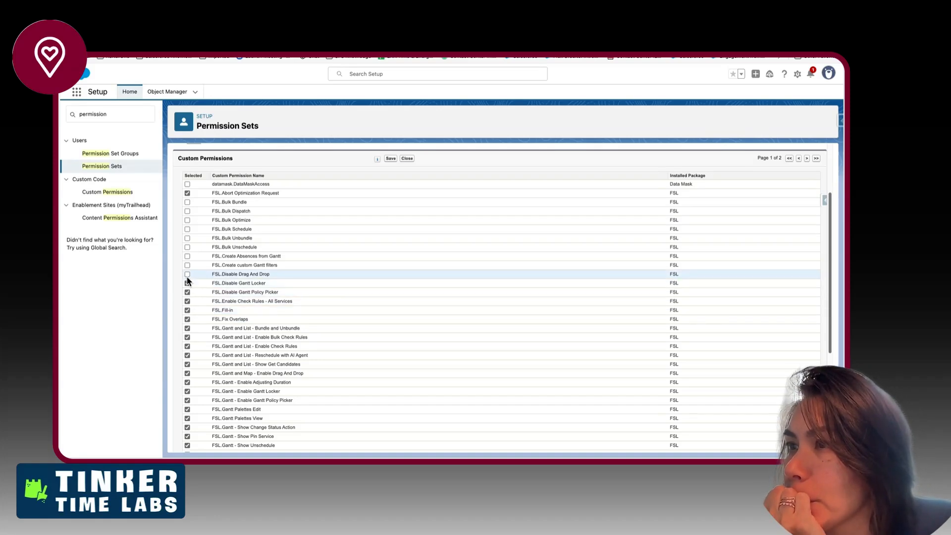
{"action": "left_click", "coordinate": [187, 265]}
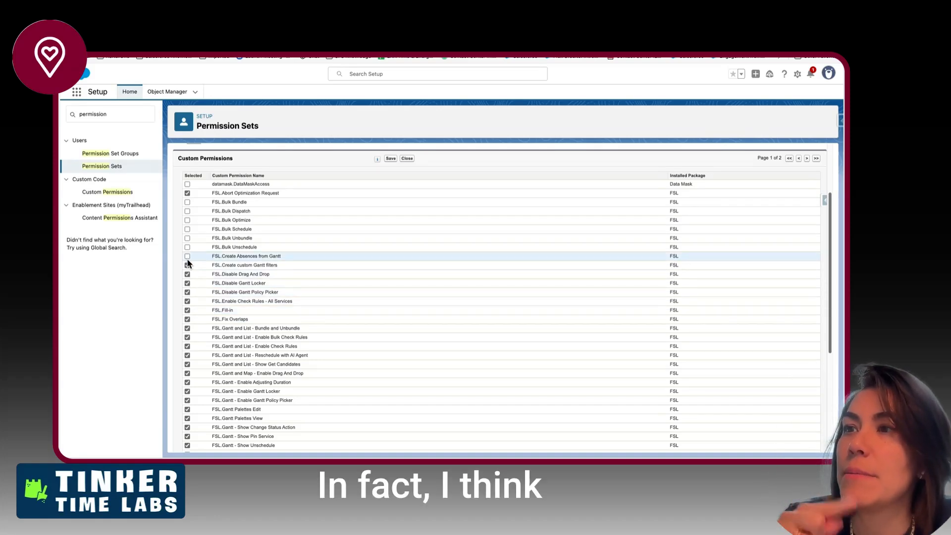
{"action": "left_click", "coordinate": [188, 247]}
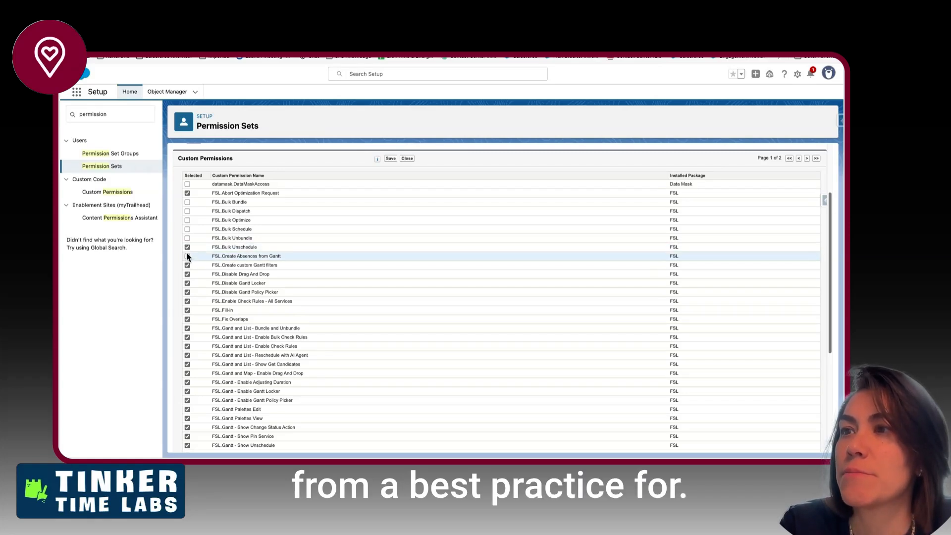
{"action": "left_click", "coordinate": [187, 256]}
{"action": "left_click", "coordinate": [188, 238]}
{"action": "left_click", "coordinate": [188, 220]}
{"action": "left_click", "coordinate": [188, 211]}
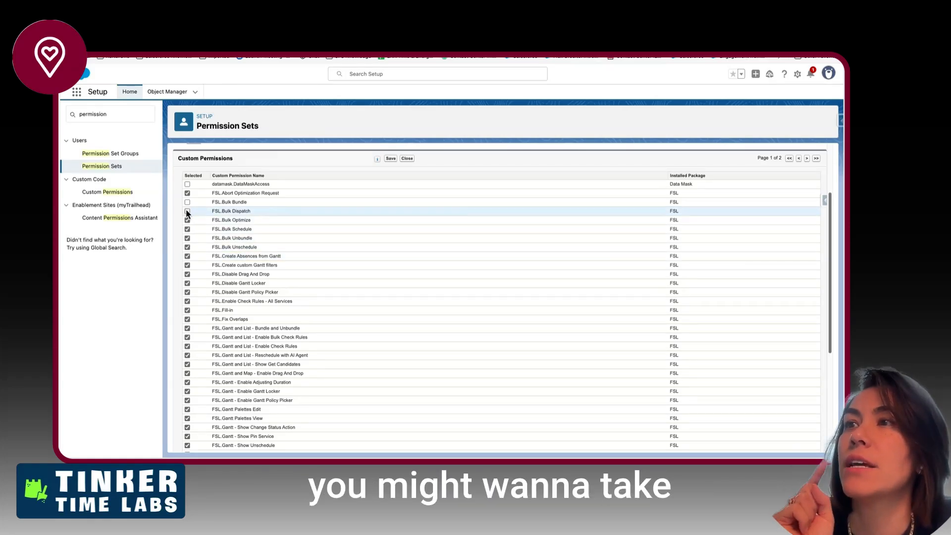
{"action": "left_click", "coordinate": [187, 203]}
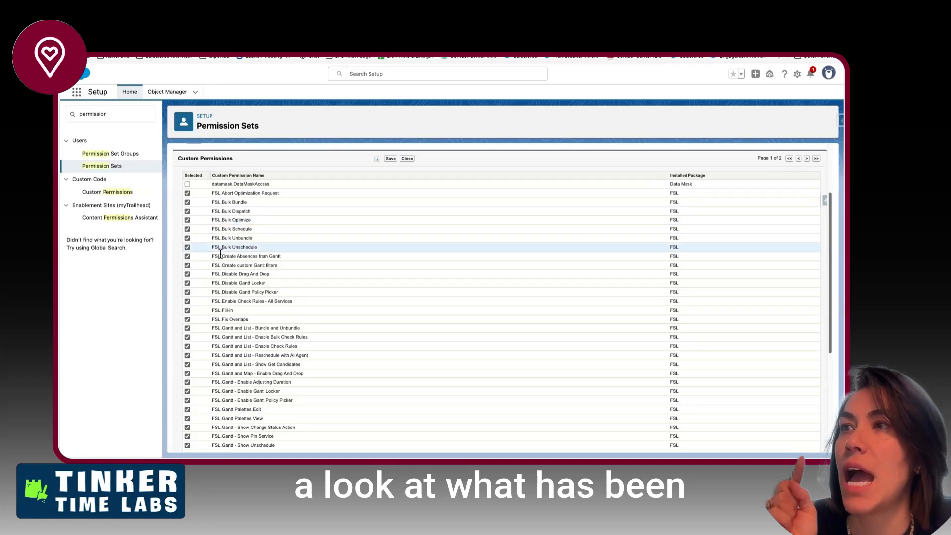
Save the custom permission selections on page 1 and go to page 2 of the list
{"action": "scroll", "coordinate": [234, 284], "scroll_direction": "down", "scroll_amount": 3}
{"action": "scroll", "coordinate": [234, 283], "scroll_direction": "down", "scroll_amount": 1}
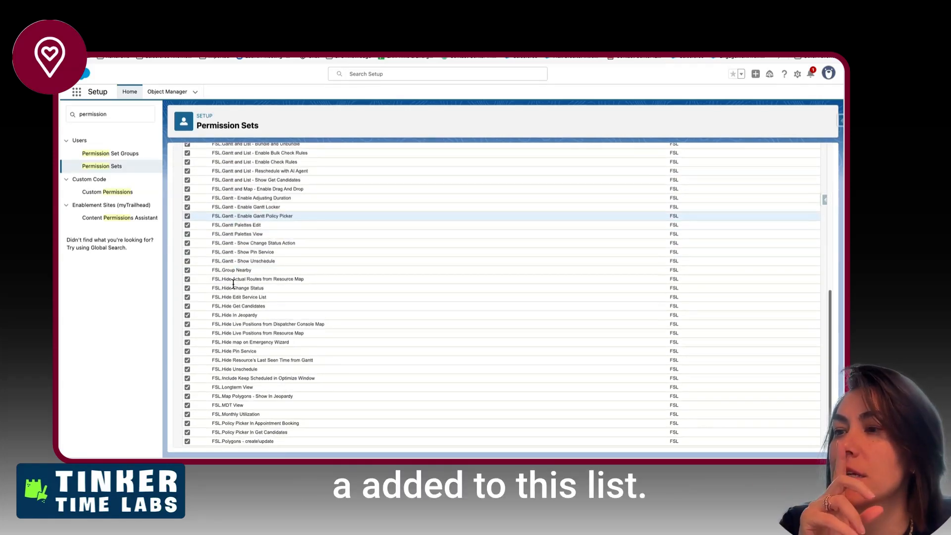
{"action": "scroll", "coordinate": [328, 346], "scroll_direction": "up", "scroll_amount": 6}
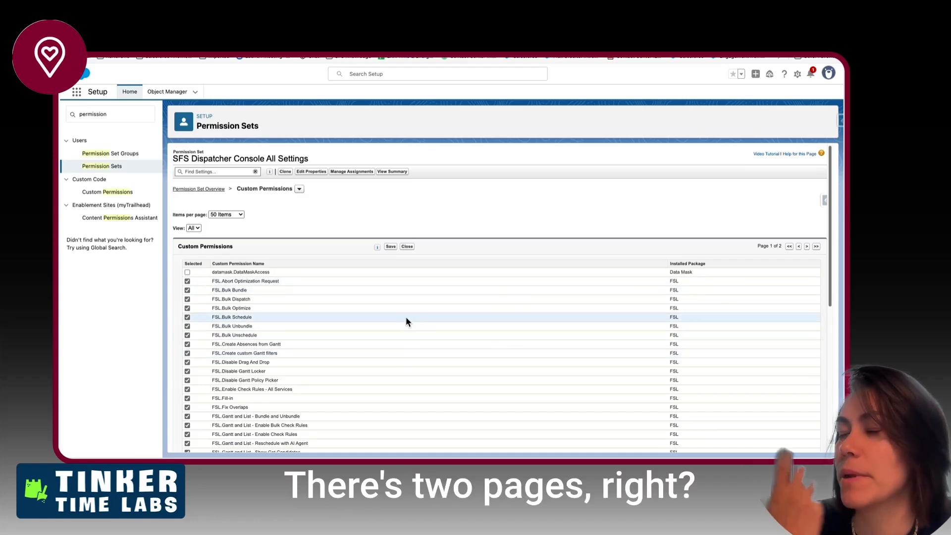
{"action": "left_click", "coordinate": [390, 247]}
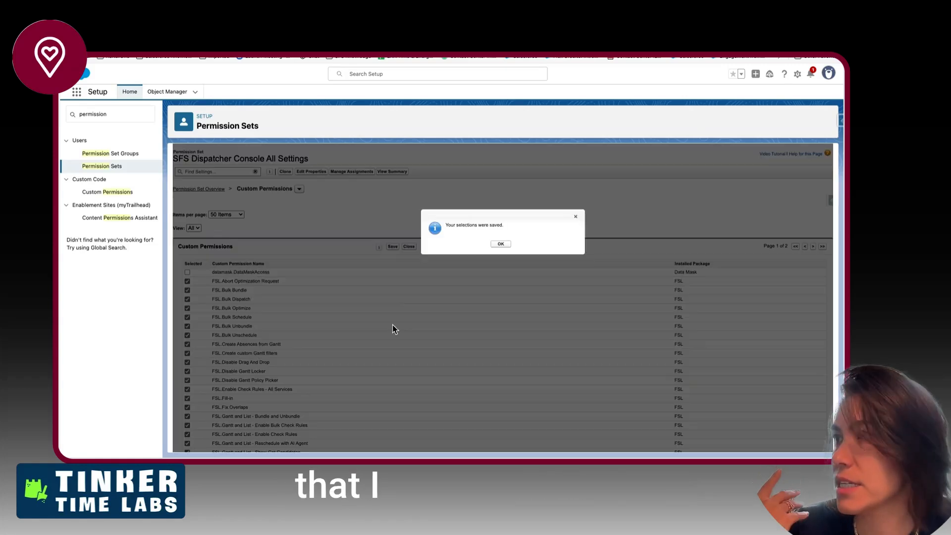
{"action": "left_click", "coordinate": [501, 244]}
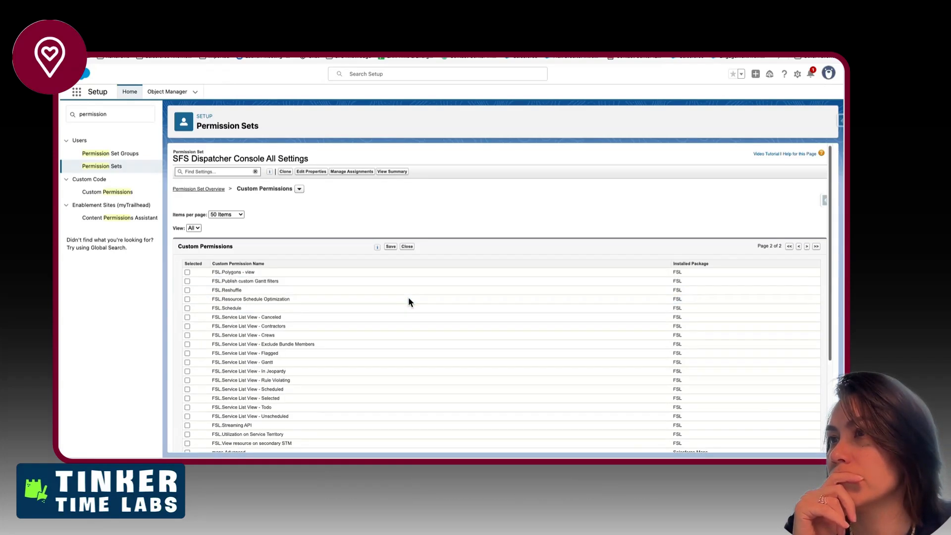
Select FSL Polygons - view, Publish custom Gantt filters, Reshuffle, Resource Schedule Optimization and Schedule on page 2
{"action": "left_click", "coordinate": [187, 272]}
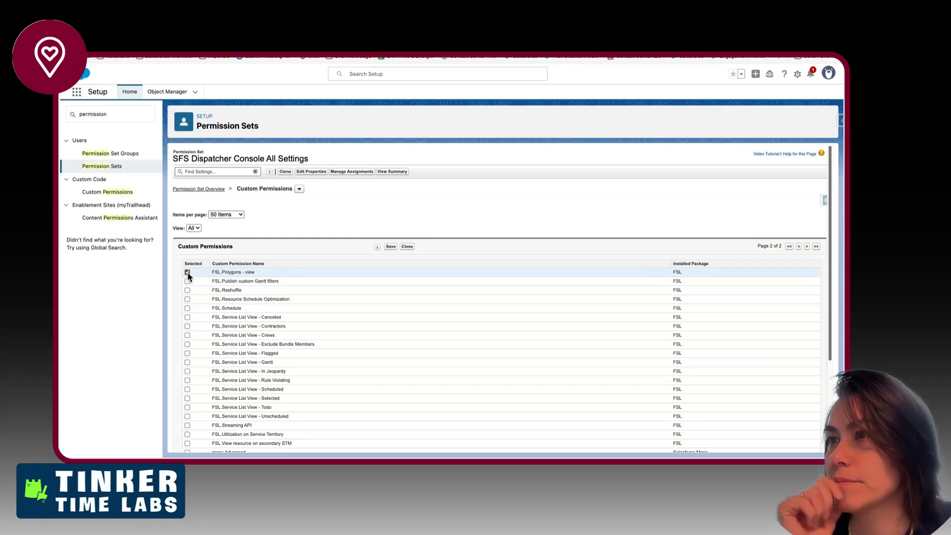
{"action": "left_click", "coordinate": [187, 281]}
{"action": "left_click", "coordinate": [187, 289]}
{"action": "left_click", "coordinate": [187, 299]}
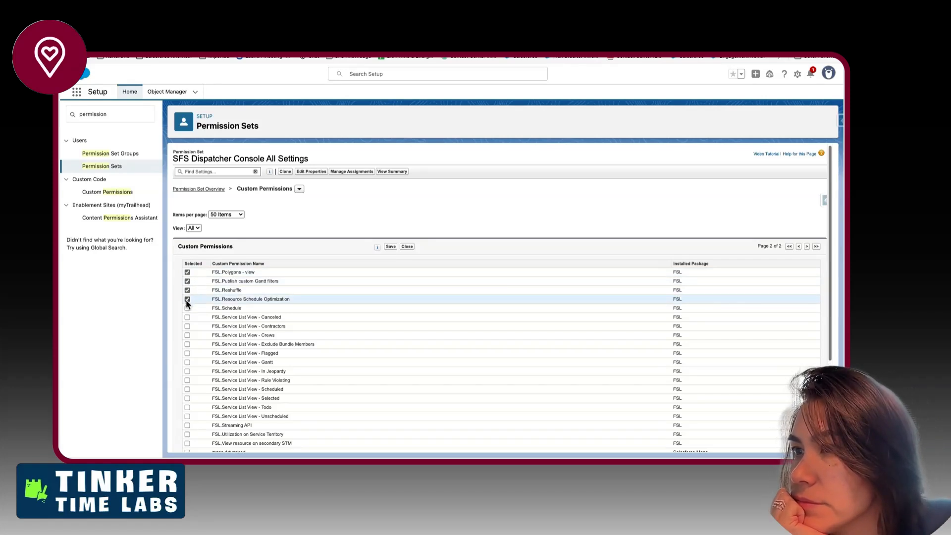
{"action": "left_click", "coordinate": [187, 308]}
Select every FSL Service List View permission, from Canceled through Unscheduled
{"action": "left_click", "coordinate": [187, 317]}
{"action": "left_click", "coordinate": [187, 326]}
{"action": "left_click", "coordinate": [187, 335]}
{"action": "left_click", "coordinate": [188, 343]}
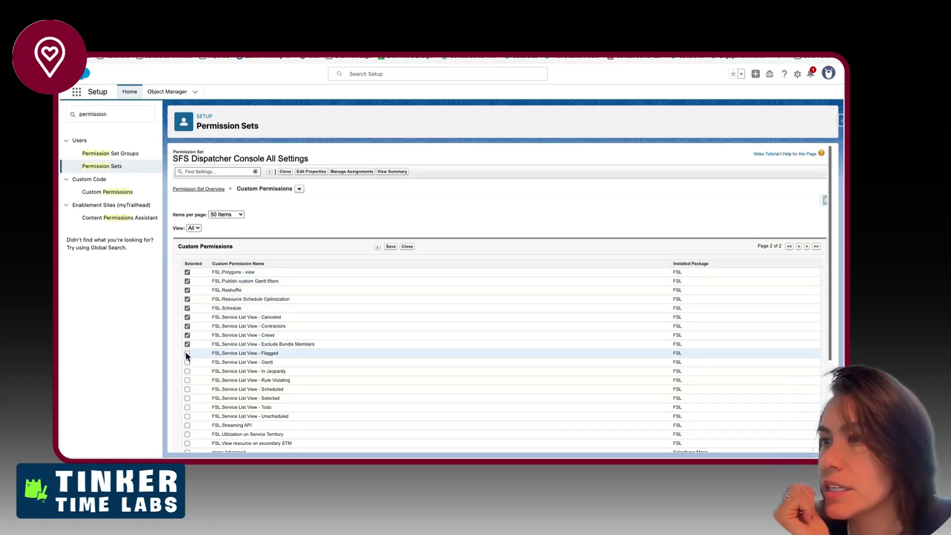
{"action": "left_click", "coordinate": [188, 353]}
{"action": "left_click", "coordinate": [188, 362]}
{"action": "scroll", "coordinate": [186, 368], "scroll_direction": "down", "scroll_amount": 1}
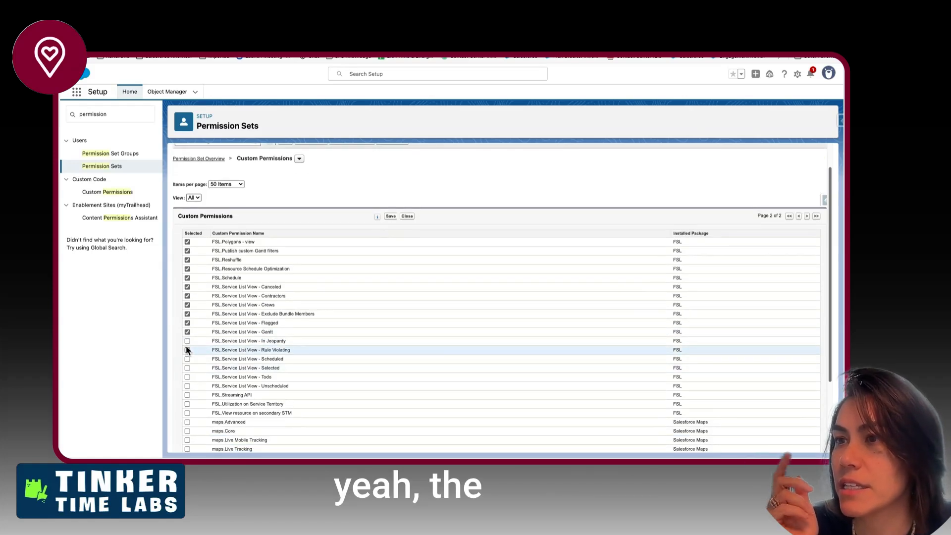
{"action": "left_click", "coordinate": [187, 341]}
{"action": "left_click", "coordinate": [188, 350]}
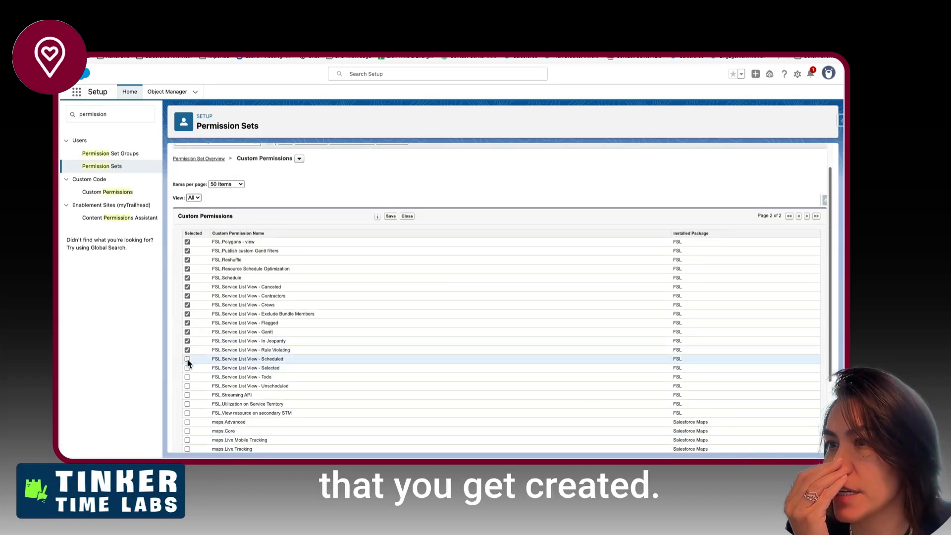
{"action": "left_click", "coordinate": [187, 359]}
{"action": "left_click", "coordinate": [187, 368]}
{"action": "left_click", "coordinate": [187, 377]}
{"action": "left_click", "coordinate": [186, 385]}
Select FSL Streaming API, Utilization on Service Territory and View resource on secondary STM, and save the page 2 selections
{"action": "left_click", "coordinate": [187, 404]}
{"action": "scroll", "coordinate": [188, 419], "scroll_direction": "down", "scroll_amount": 4}
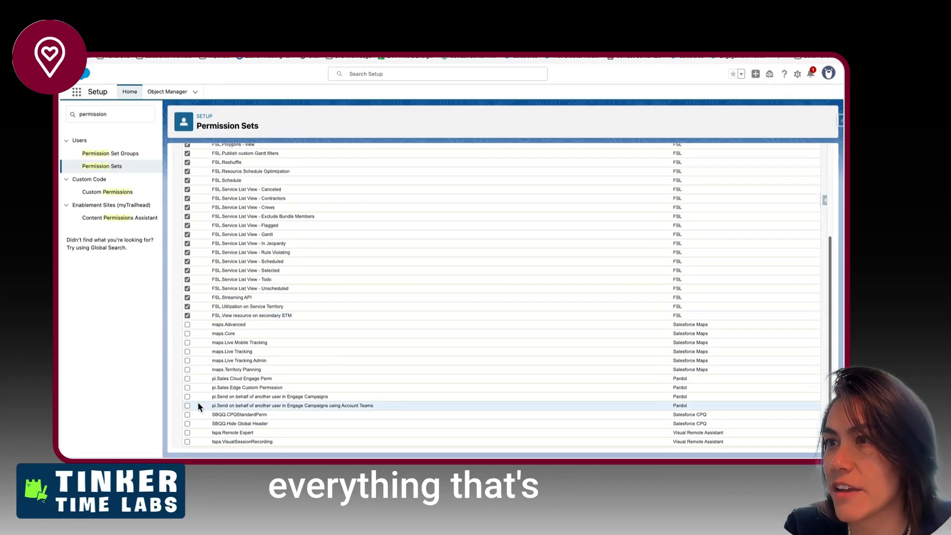
{"action": "scroll", "coordinate": [257, 328], "scroll_direction": "up", "scroll_amount": 1}
{"action": "scroll", "coordinate": [257, 328], "scroll_direction": "up", "scroll_amount": 3}
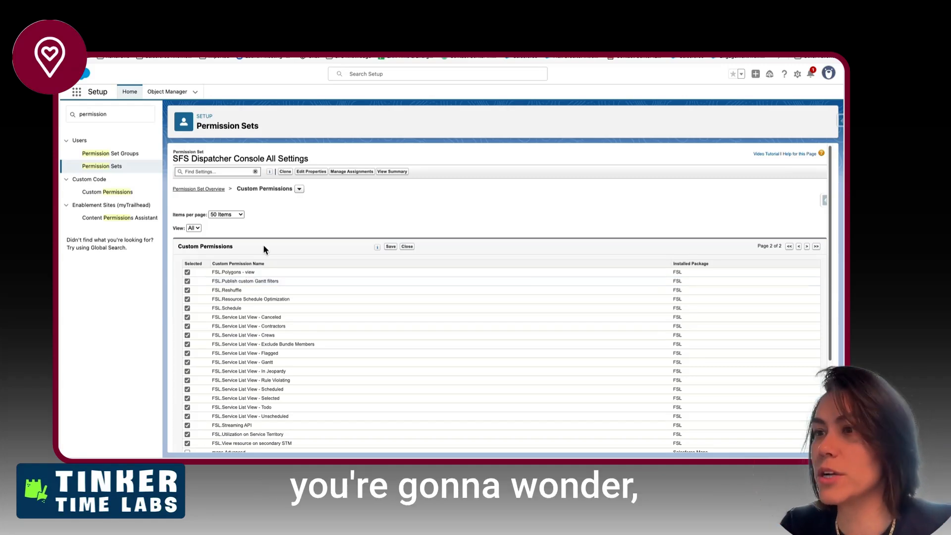
{"action": "scroll", "coordinate": [290, 367], "scroll_direction": "down", "scroll_amount": 3}
{"action": "left_click_drag", "start_coordinate": [216, 316], "coordinate": [266, 315]}
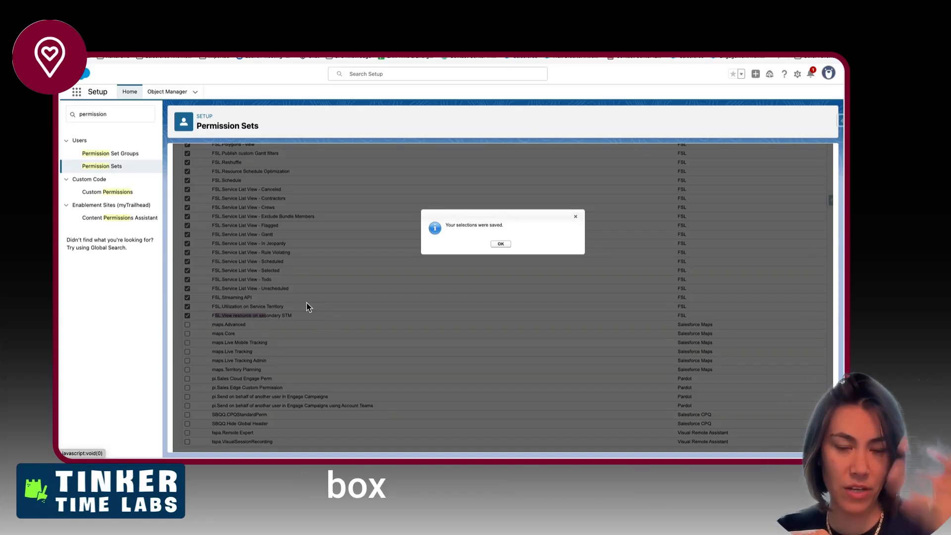
{"action": "left_click", "coordinate": [501, 244]}
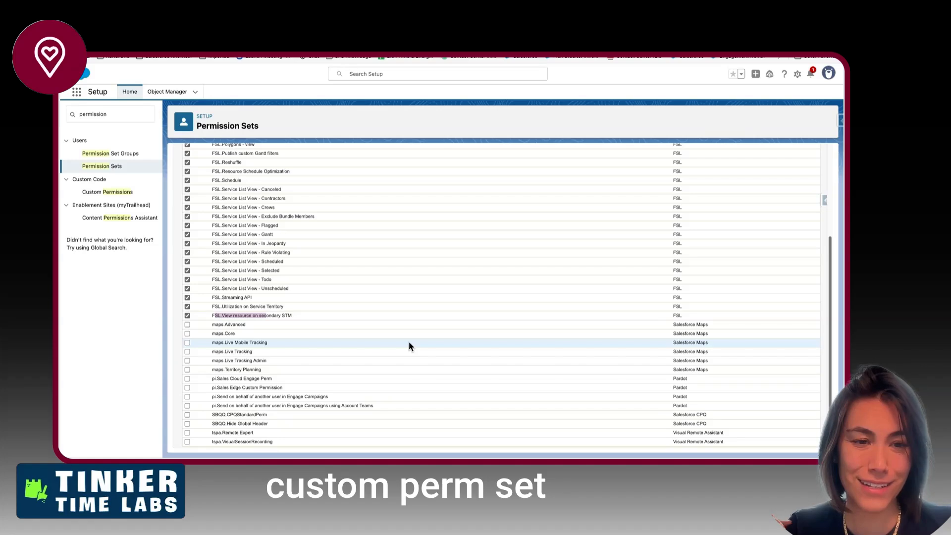
Leave editing and list the permission set's custom permissions at 500 items per page to review all granted FSL permissions
{"action": "scroll", "coordinate": [410, 345], "scroll_direction": "up", "scroll_amount": 3}
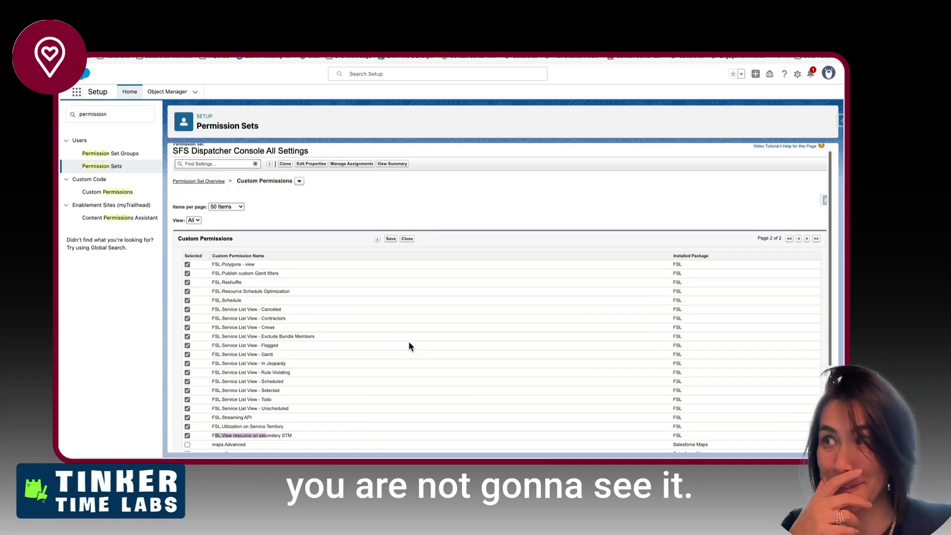
{"action": "scroll", "coordinate": [409, 346], "scroll_direction": "up", "scroll_amount": 1}
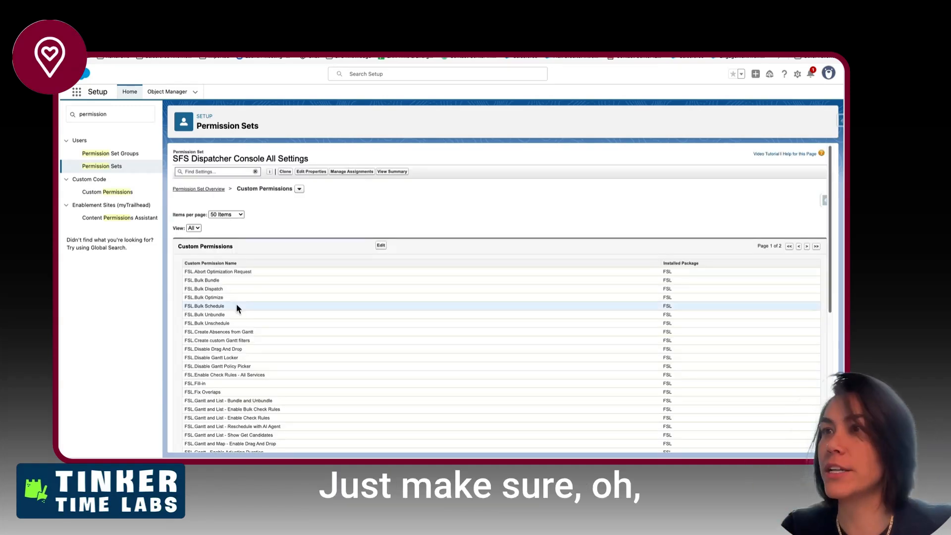
{"action": "left_click", "coordinate": [219, 214]}
{"action": "left_click", "coordinate": [225, 241]}
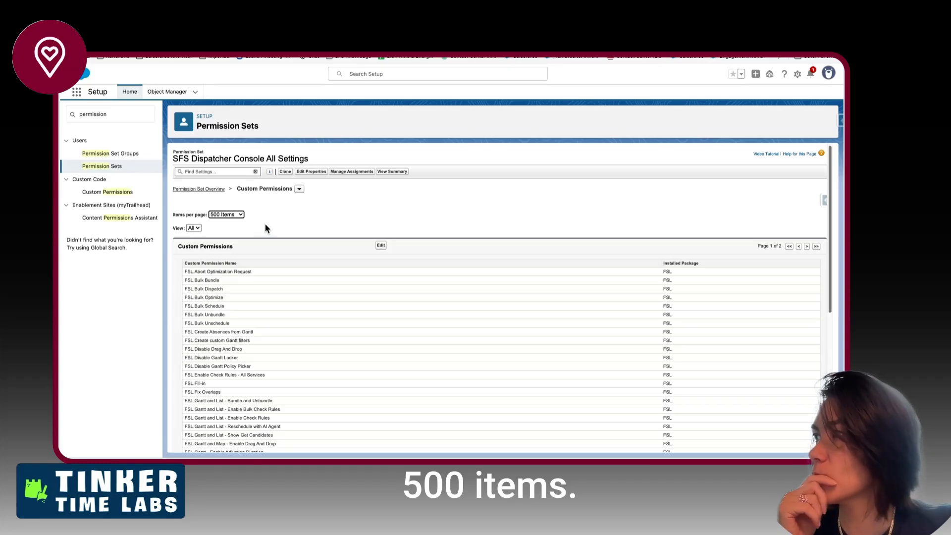
{"action": "scroll", "coordinate": [273, 268], "scroll_direction": "down", "scroll_amount": 10}
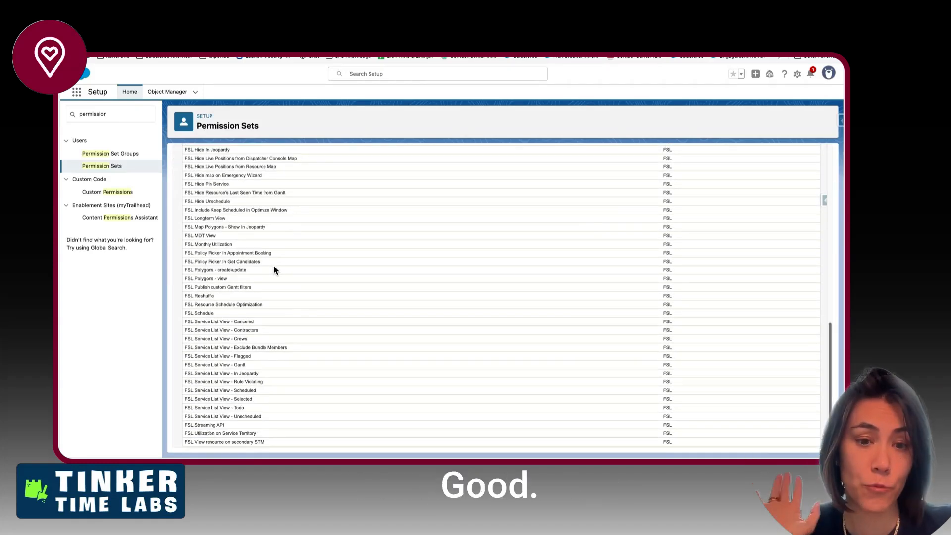
Read the warning about assigning permissions before activating Extended Custom Permissions in the Dispatcher Console UI settings
{"action": "scroll", "coordinate": [274, 267], "scroll_direction": "up", "scroll_amount": 10}
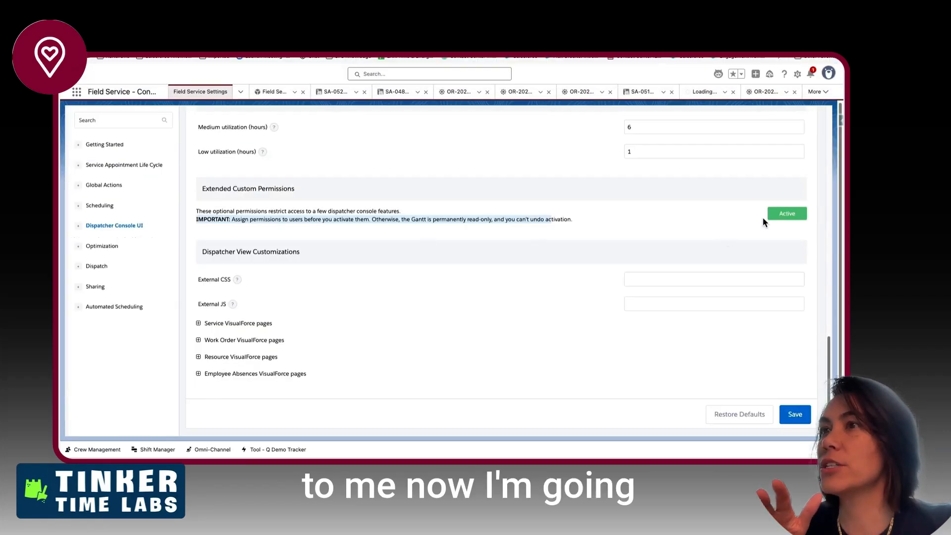
{"action": "left_click_drag", "start_coordinate": [234, 211], "coordinate": [400, 212]}
{"action": "left_click_drag", "start_coordinate": [249, 219], "coordinate": [514, 221]}
Search the web for "salesforce field service Extended Custom Permissions" and open the Salesforce help article Set Custom Permissions for Field Service
{"action": "left_click_drag", "start_coordinate": [203, 191], "coordinate": [293, 198]}
{"action": "key", "text": "super+c"}
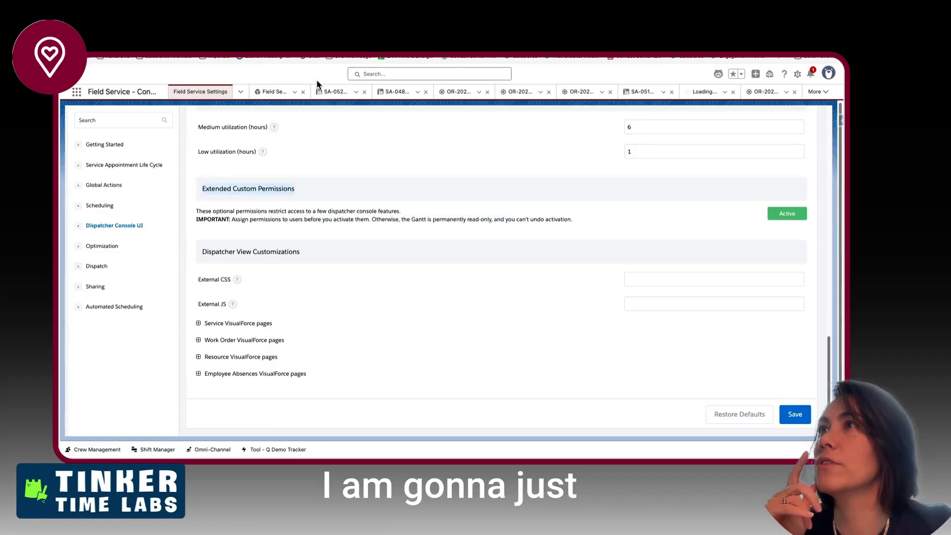
{"action": "key", "text": "super+t"}
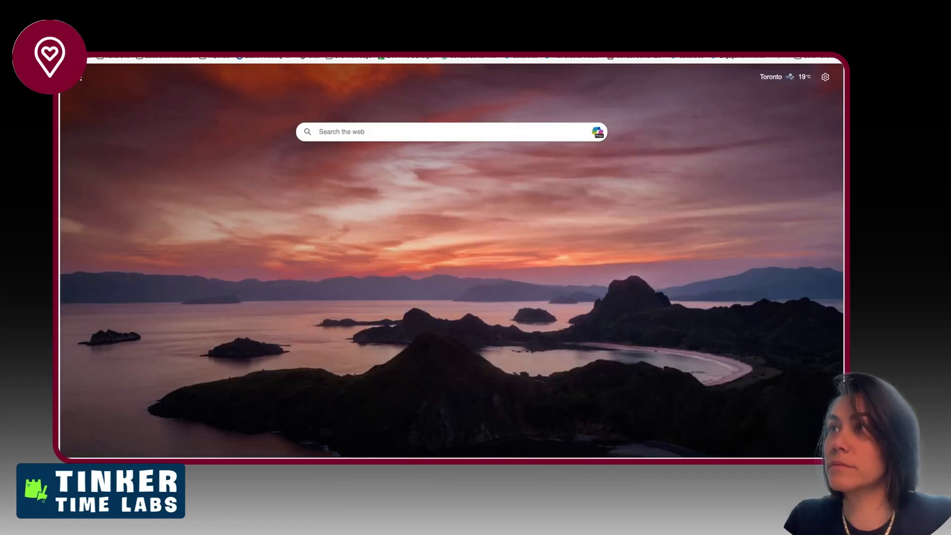
{"action": "type", "text": "salesforce field service"}
{"action": "key", "text": "super+v"}
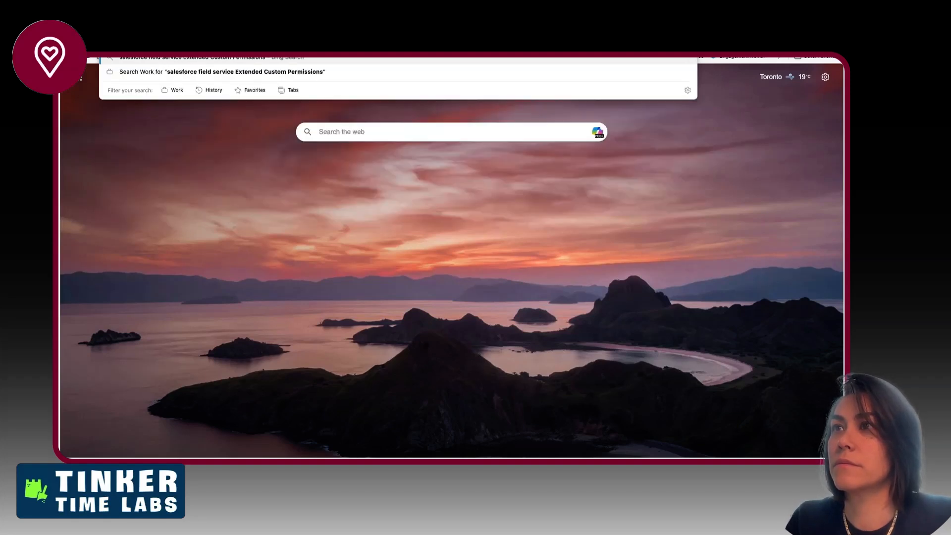
{"action": "key", "text": "Return"}
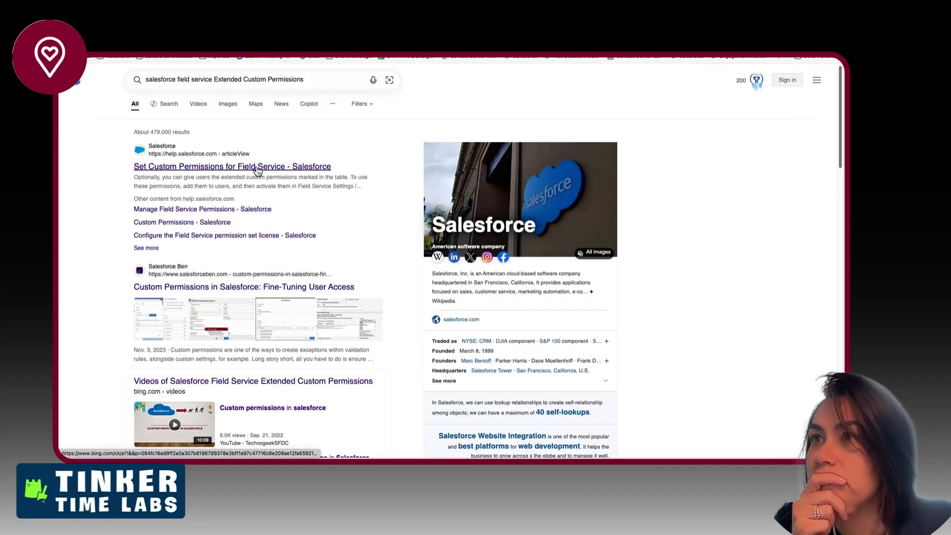
{"action": "left_click", "coordinate": [257, 168]}
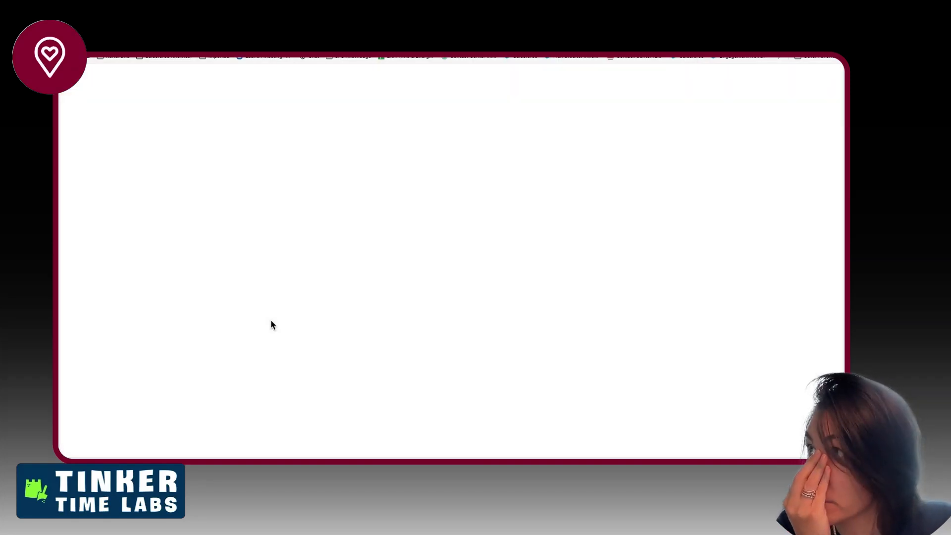
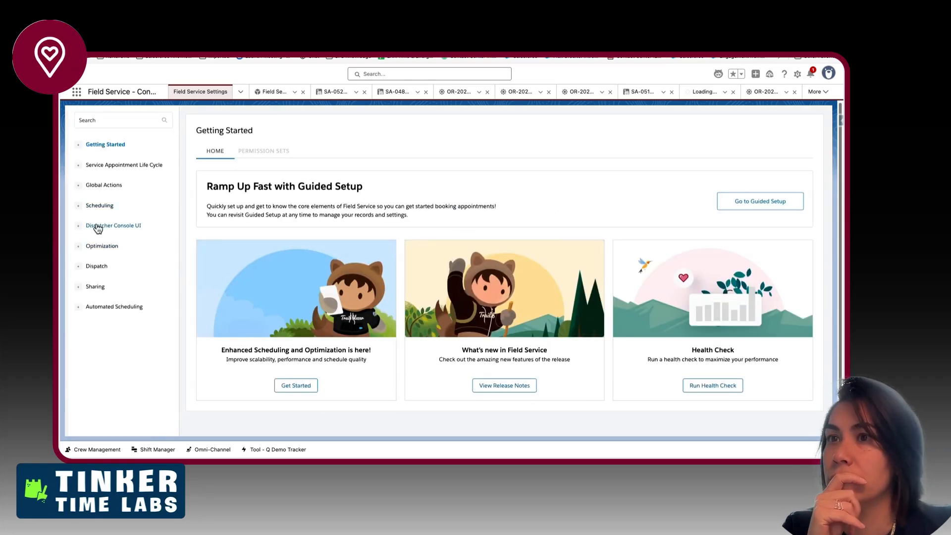
Set Extended Custom Permissions to Active in the Dispatcher Console UI Gantt configurations and save the settings
{"action": "left_click", "coordinate": [102, 225]}
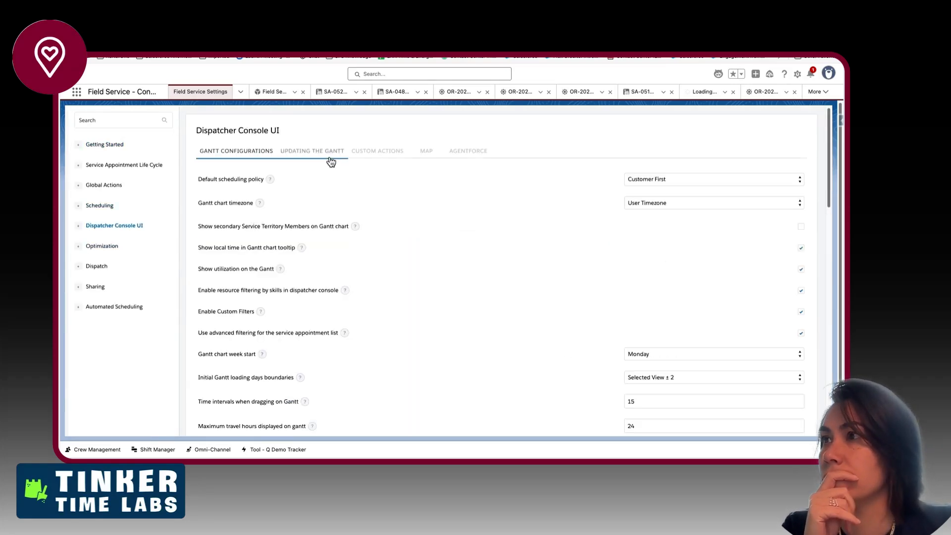
{"action": "scroll", "coordinate": [396, 322], "scroll_direction": "down", "scroll_amount": 10}
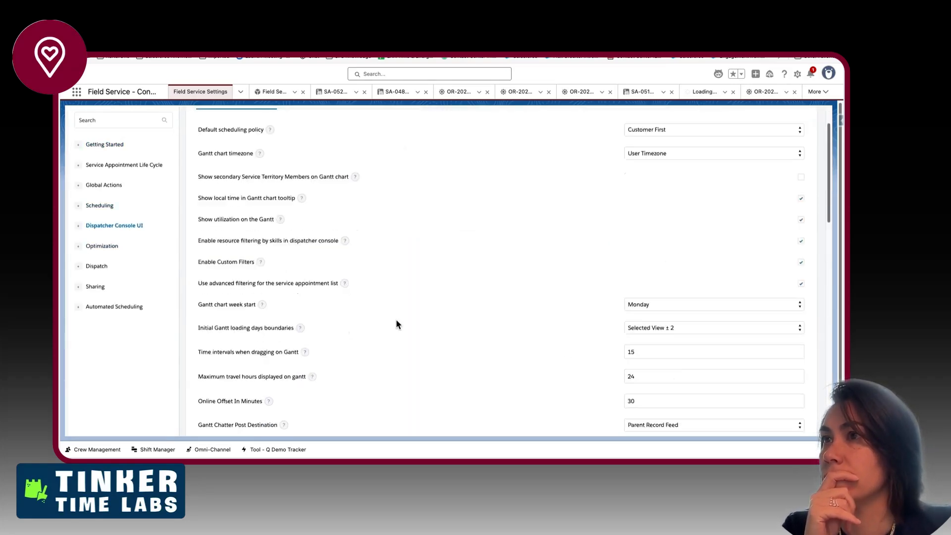
{"action": "scroll", "coordinate": [396, 324], "scroll_direction": "down", "scroll_amount": 7}
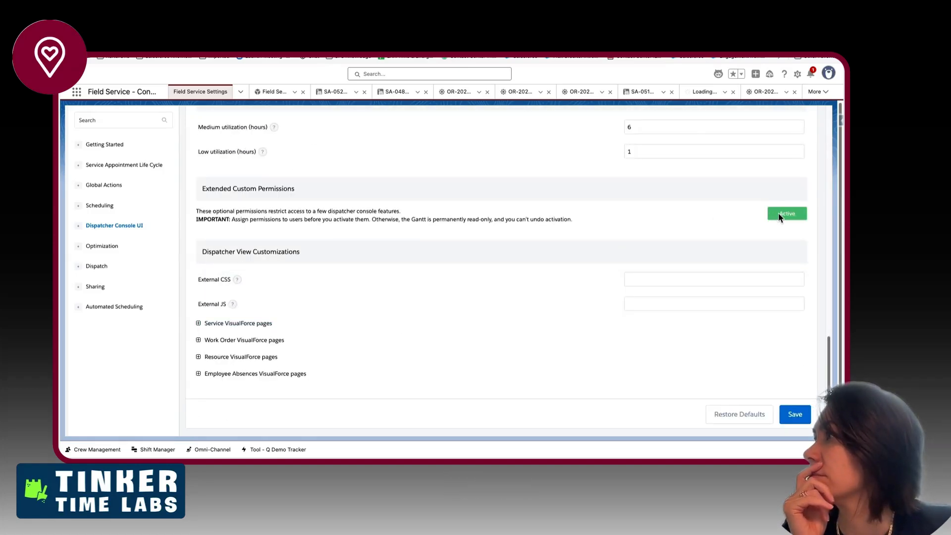
{"action": "left_click_drag", "start_coordinate": [765, 218], "coordinate": [793, 218]}
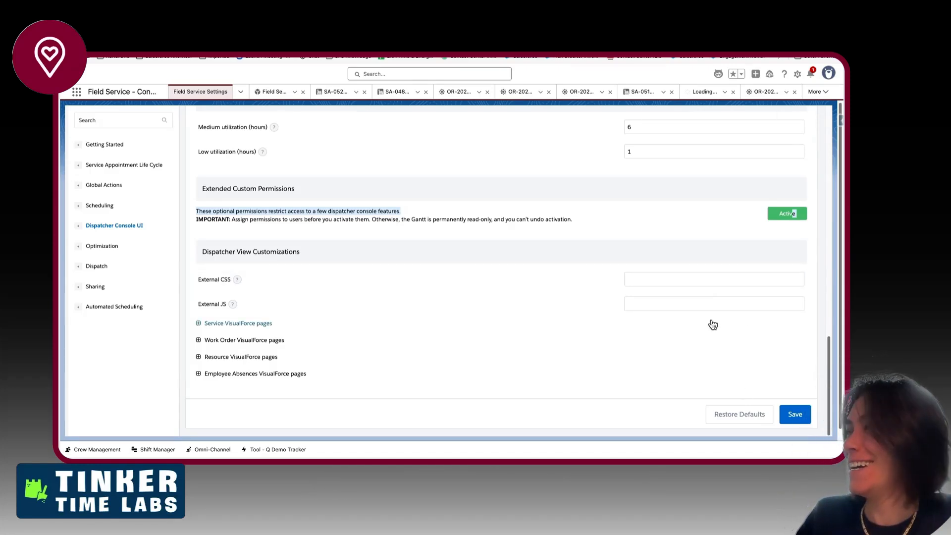
{"action": "left_click", "coordinate": [780, 214]}
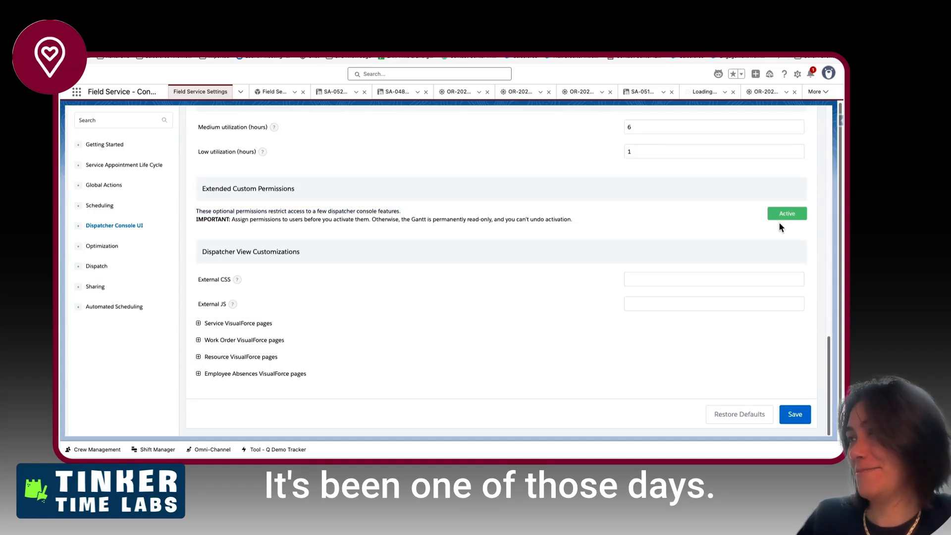
{"action": "left_click", "coordinate": [788, 415]}
Recheck the Extended Custom Permissions section and its important note in the Gantt configurations
{"action": "scroll", "coordinate": [419, 341], "scroll_direction": "down", "scroll_amount": 3}
{"action": "scroll", "coordinate": [355, 329], "scroll_direction": "down", "scroll_amount": 10}
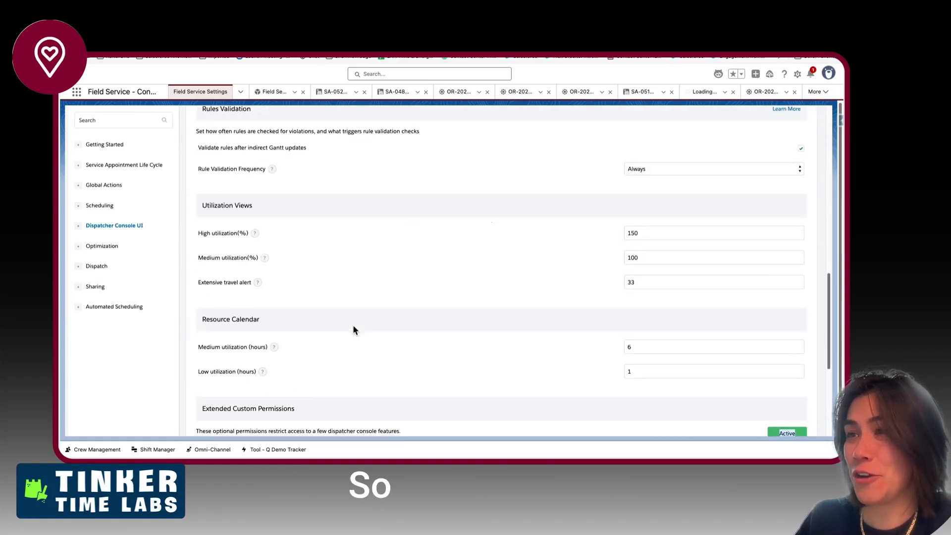
{"action": "left_click_drag", "start_coordinate": [266, 296], "coordinate": [196, 295]}
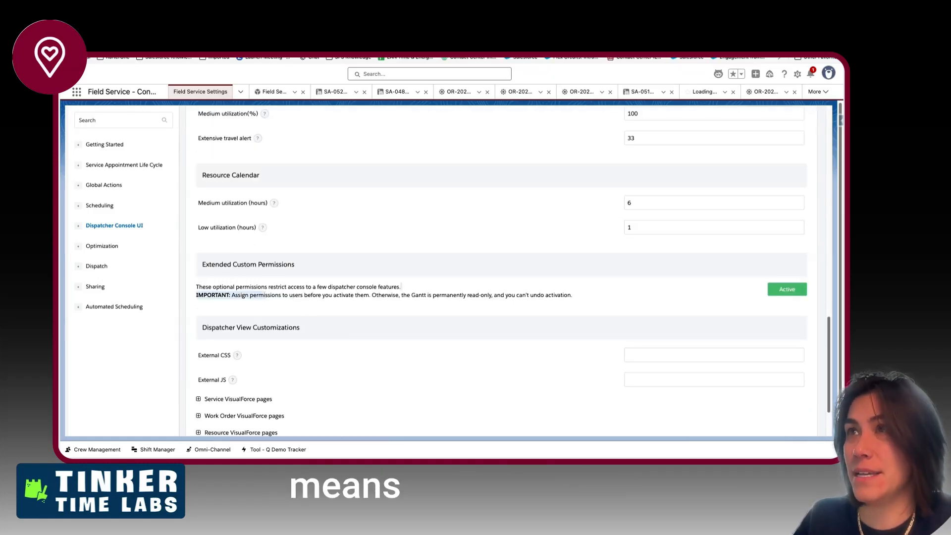
Return to the SFS Dispatcher Console All Settings permission set and review its FSL custom permissions
{"action": "mouse_move", "coordinate": [233, 59]}
{"action": "left_click", "coordinate": [449, 59]}
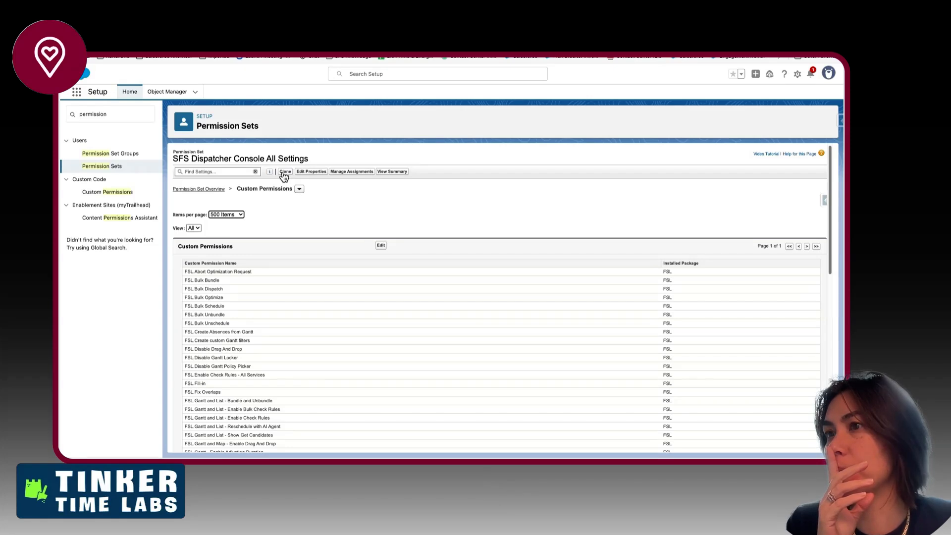
{"action": "scroll", "coordinate": [350, 326], "scroll_direction": "down", "scroll_amount": 2}
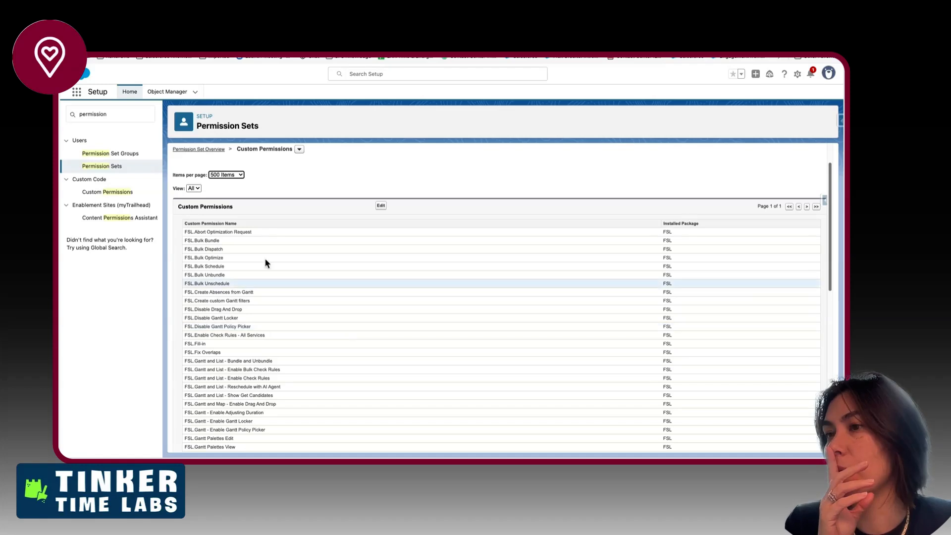
{"action": "scroll", "coordinate": [244, 276], "scroll_direction": "down", "scroll_amount": 2}
{"action": "scroll", "coordinate": [244, 276], "scroll_direction": "down", "scroll_amount": 1}
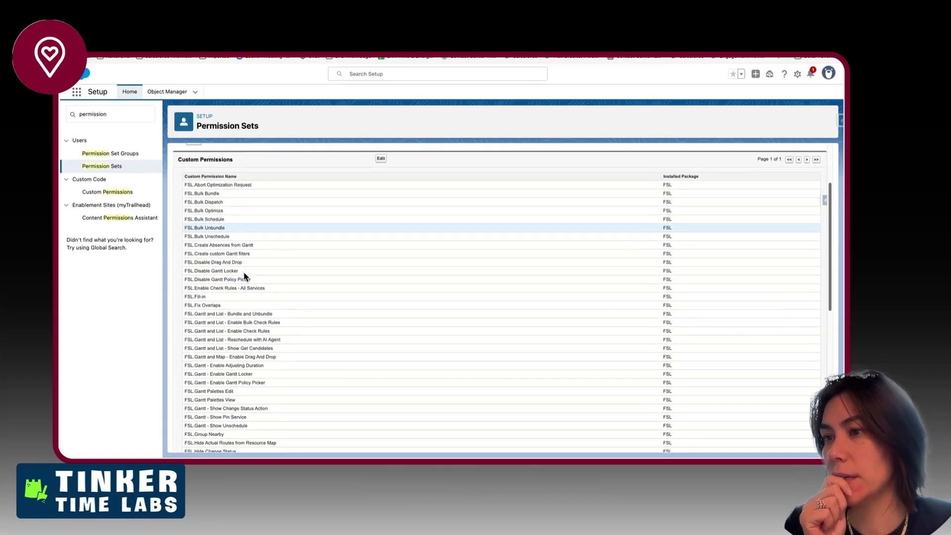
{"action": "scroll", "coordinate": [244, 276], "scroll_direction": "up", "scroll_amount": 5}
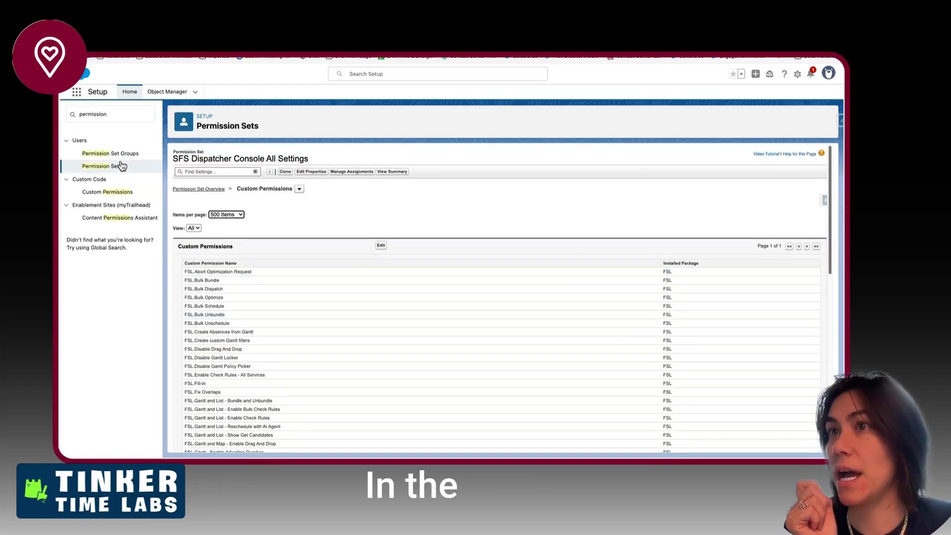
Try to find the Customer Service Agent user by first name in Setup's Quick Find
{"action": "left_click", "coordinate": [110, 113]}
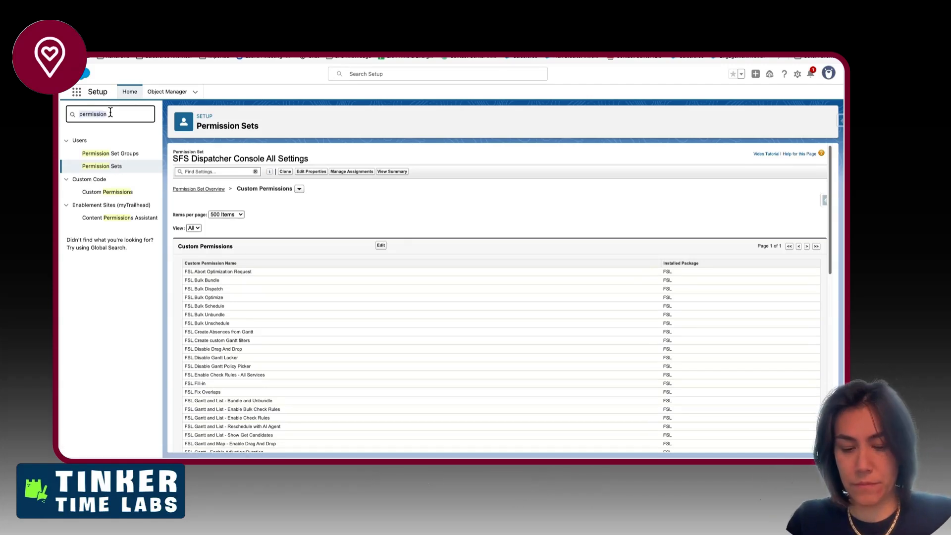
{"action": "key", "text": "super+a"}
{"action": "type", "text": "jay"}
Remove the Customer Service Agent user's assignment from the SFS Dispatcher Console All Settings permission set
{"action": "left_click", "coordinate": [355, 173]}
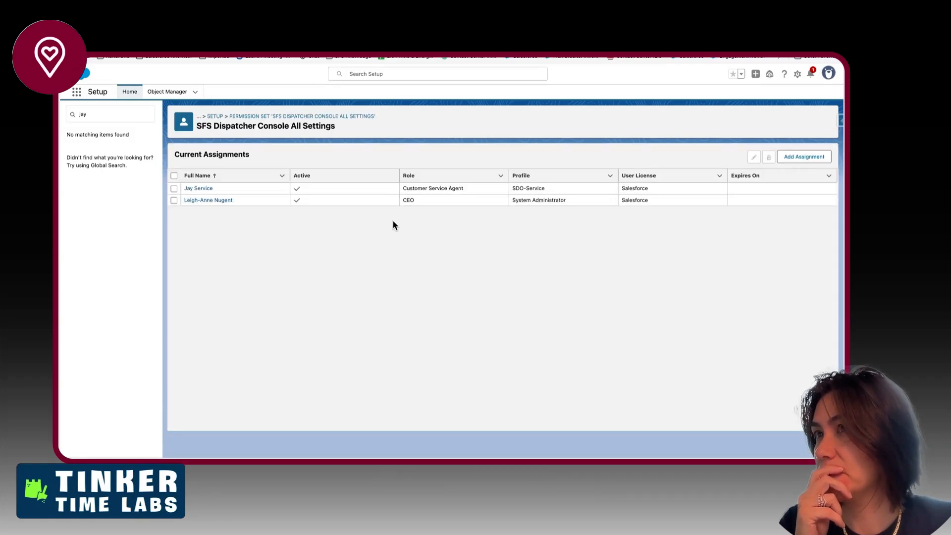
{"action": "left_click", "coordinate": [174, 188]}
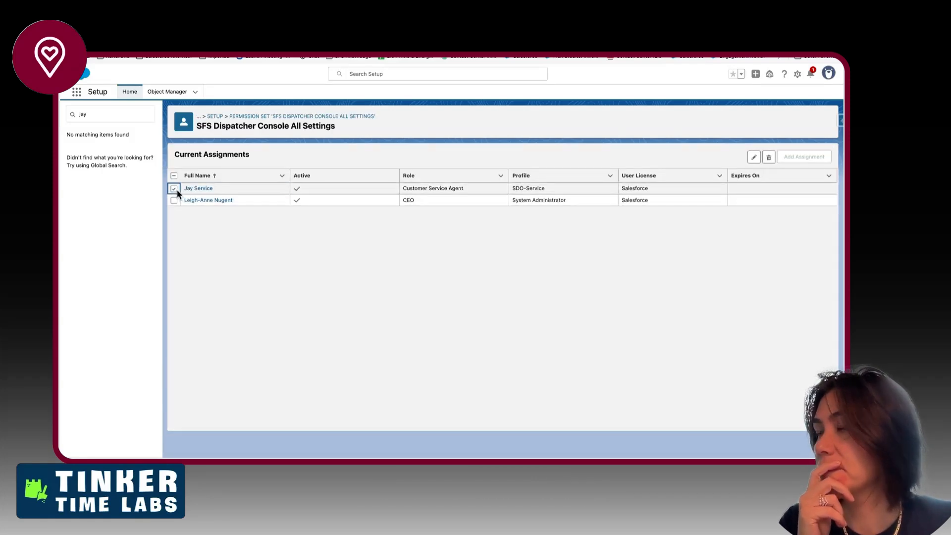
{"action": "left_click", "coordinate": [769, 158]}
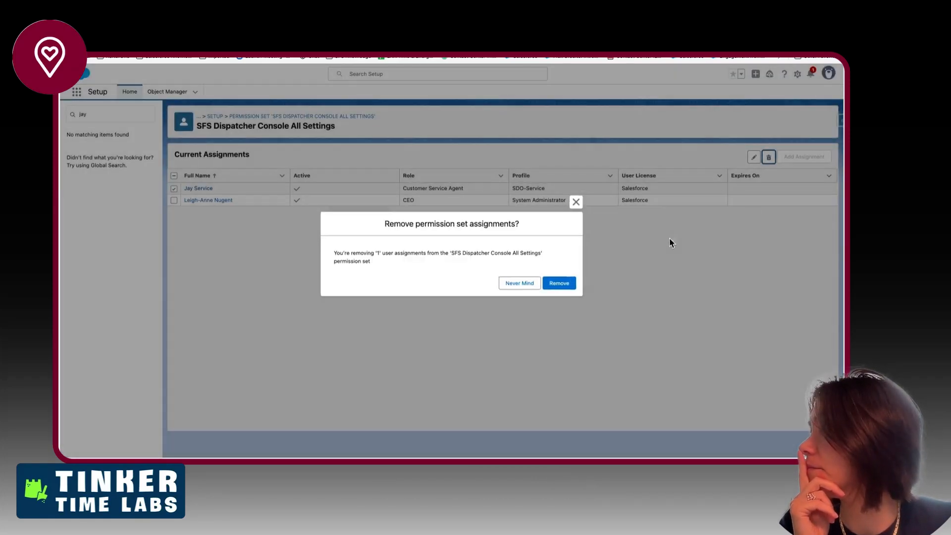
{"action": "left_click", "coordinate": [558, 284]}
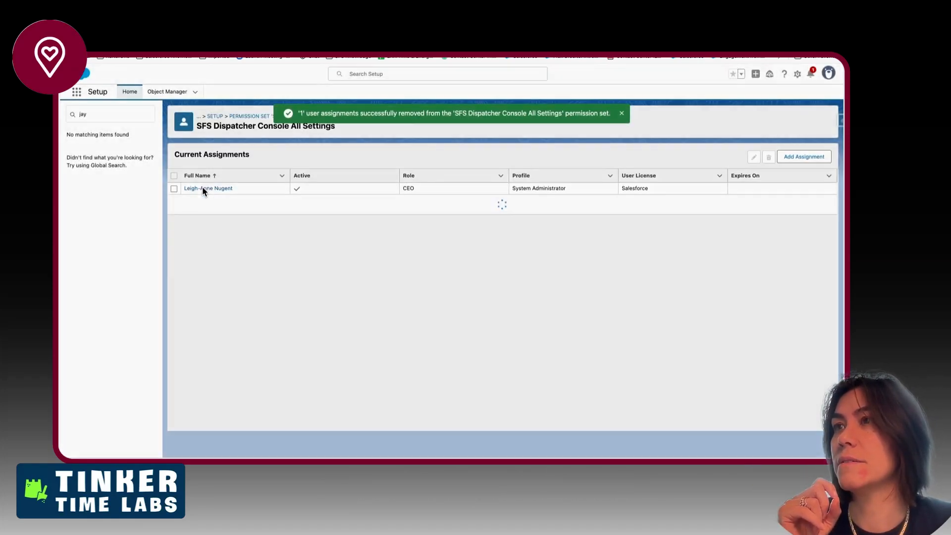
Find the Customer Service Agent user by full name with the global Setup search and open the user record
{"action": "left_click", "coordinate": [99, 115]}
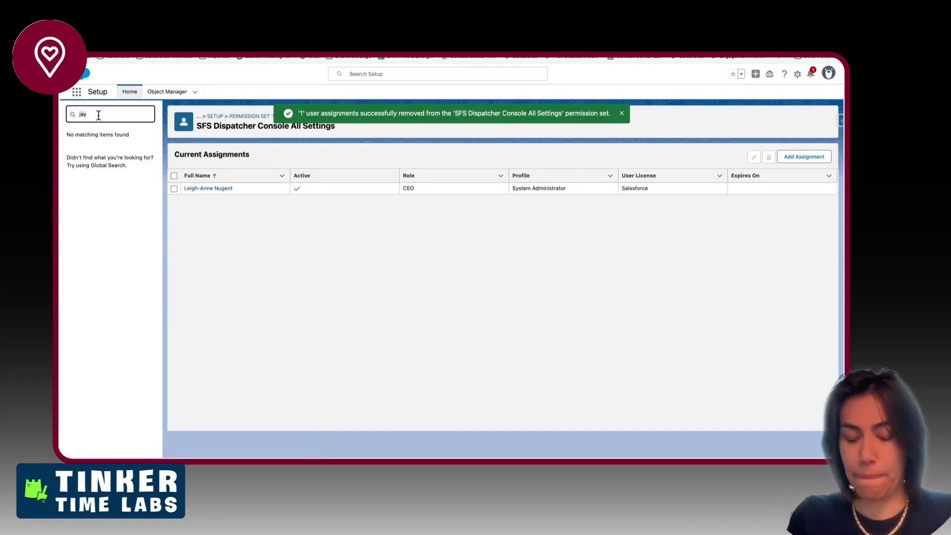
{"action": "left_click", "coordinate": [408, 74]}
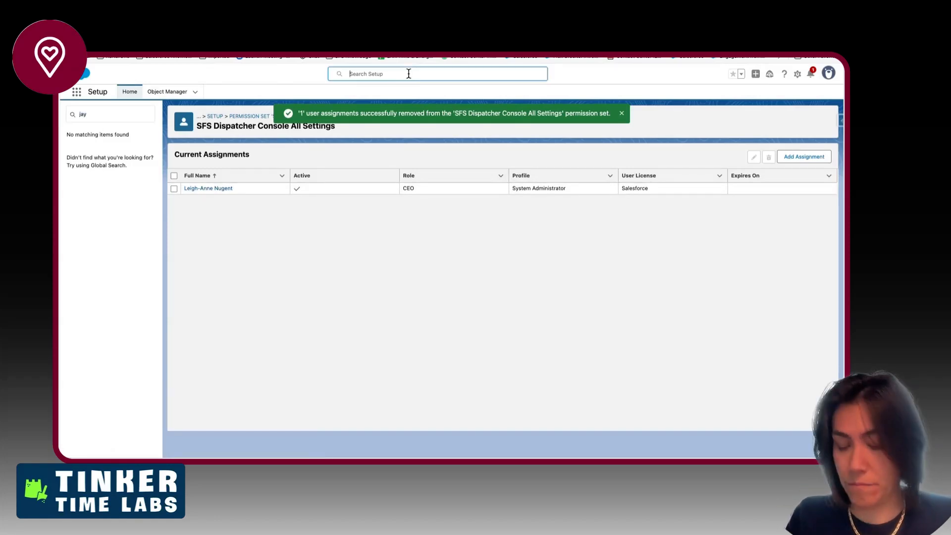
{"action": "type", "text": "jay"}
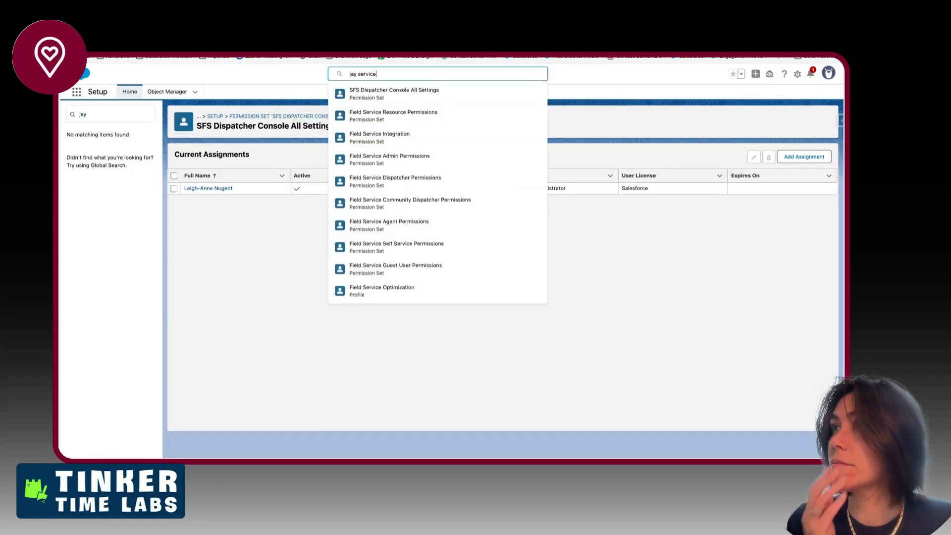
{"action": "type", "text": " service"}
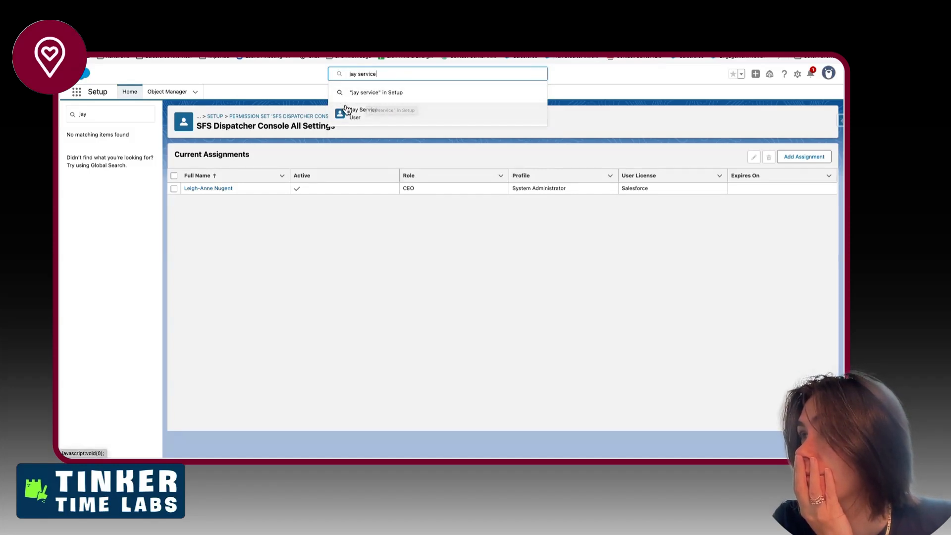
{"action": "left_click", "coordinate": [361, 111]}
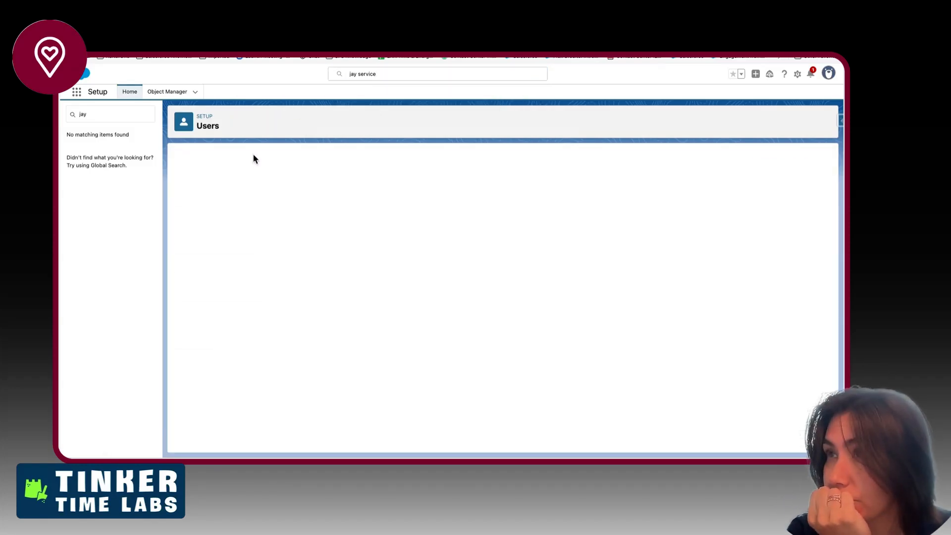
Check the user's permission set and group assignments, browse the available permission set groups, and leave the group assignments without saving
{"action": "mouse_move", "coordinate": [226, 169]}
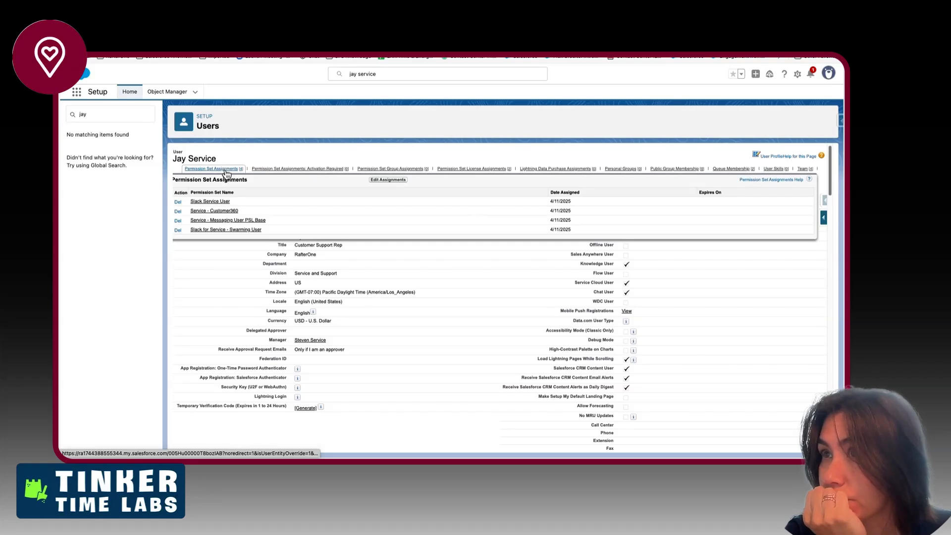
{"action": "mouse_move", "coordinate": [280, 170]}
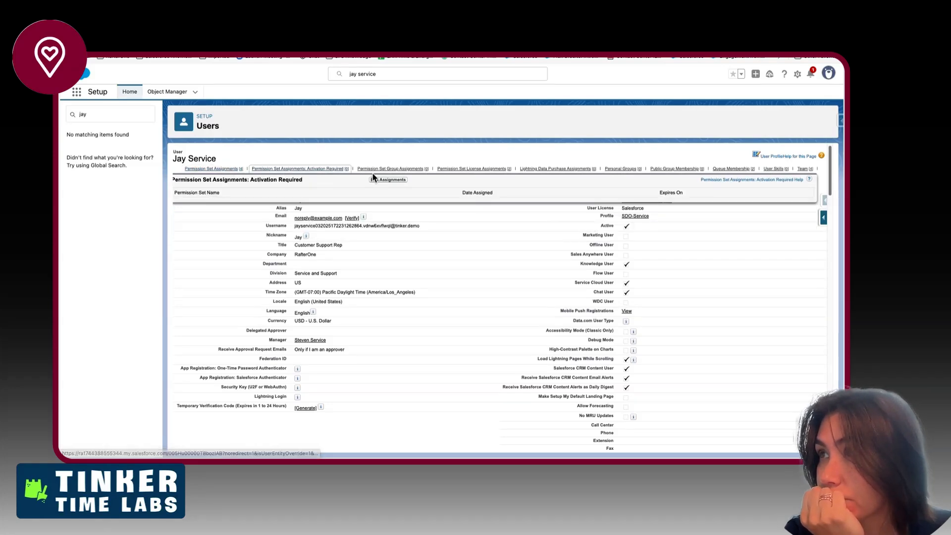
{"action": "mouse_move", "coordinate": [385, 172]}
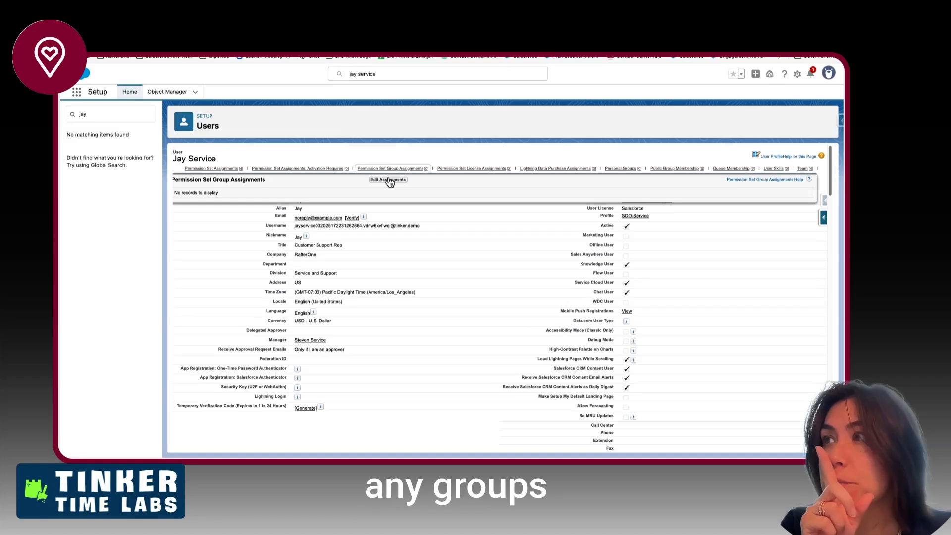
{"action": "left_click", "coordinate": [389, 180]}
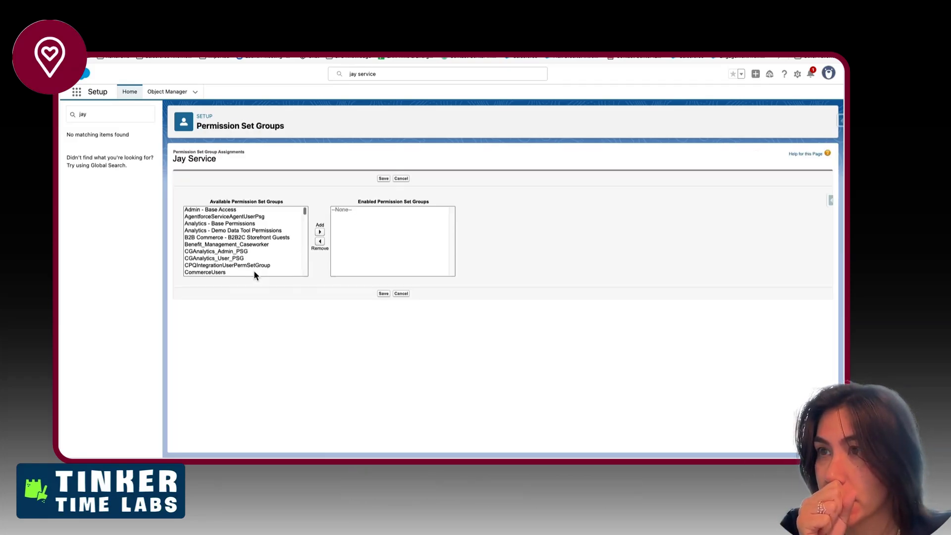
{"action": "scroll", "coordinate": [254, 275], "scroll_direction": "down", "scroll_amount": 5}
{"action": "scroll", "coordinate": [254, 273], "scroll_direction": "down", "scroll_amount": 3}
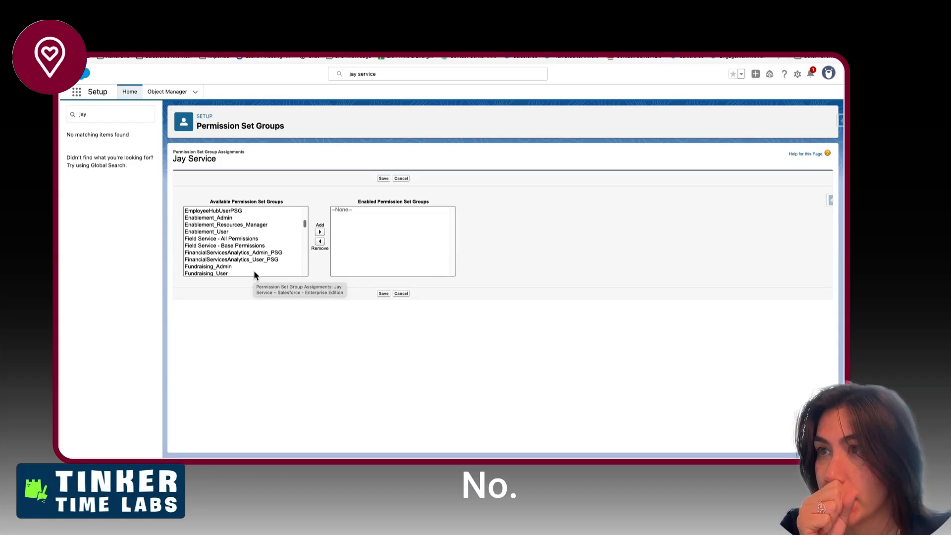
{"action": "left_click", "coordinate": [402, 293]}
Try to assign the Field Service Dispatcher License and Field Service Dispatcher Permissions permission sets to the test service user and save
{"action": "left_click", "coordinate": [103, 113]}
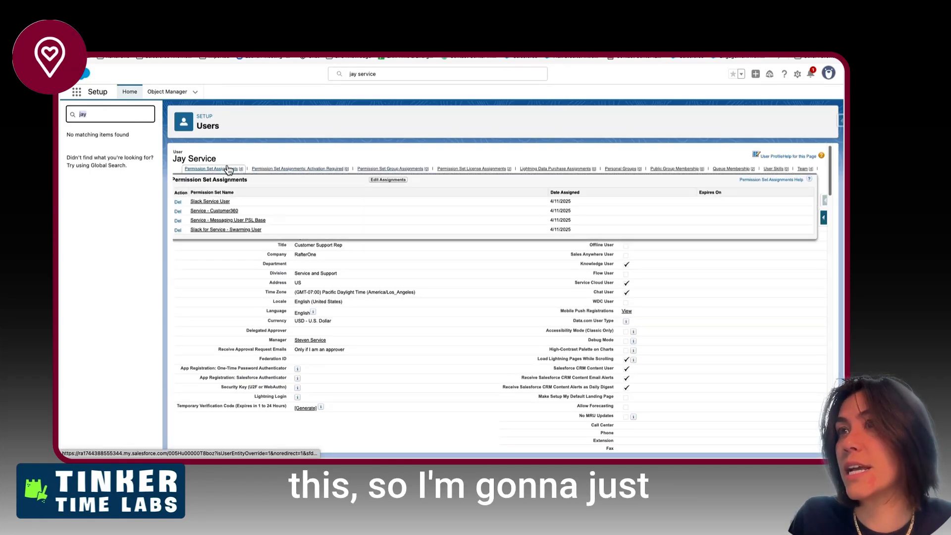
{"action": "left_click", "coordinate": [385, 180]}
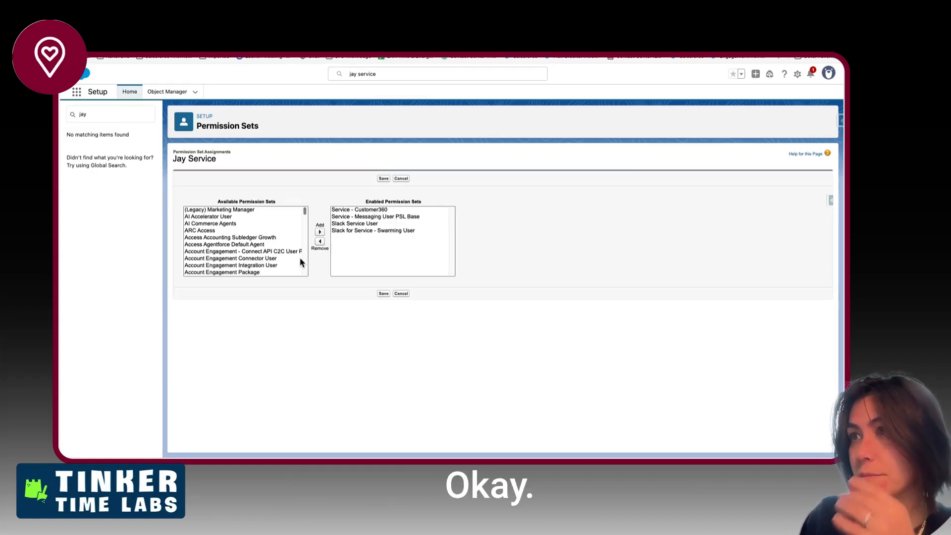
{"action": "scroll", "coordinate": [300, 262], "scroll_direction": "down", "scroll_amount": 10}
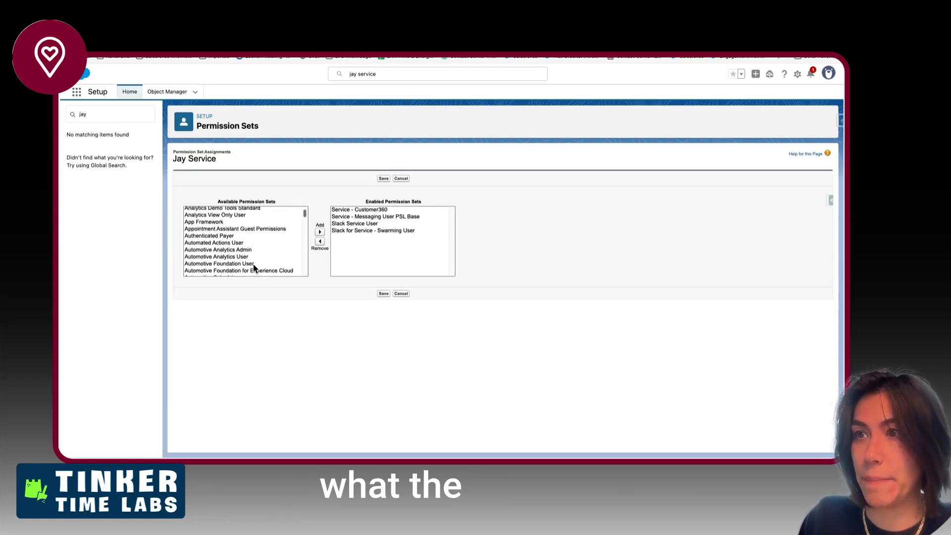
{"action": "scroll", "coordinate": [253, 268], "scroll_direction": "down", "scroll_amount": 15}
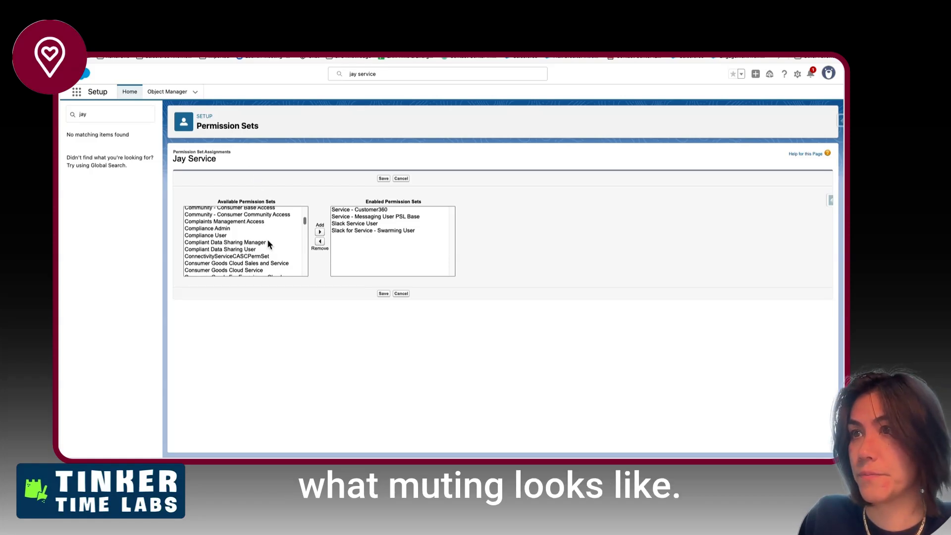
{"action": "scroll", "coordinate": [268, 242], "scroll_direction": "down", "scroll_amount": 5}
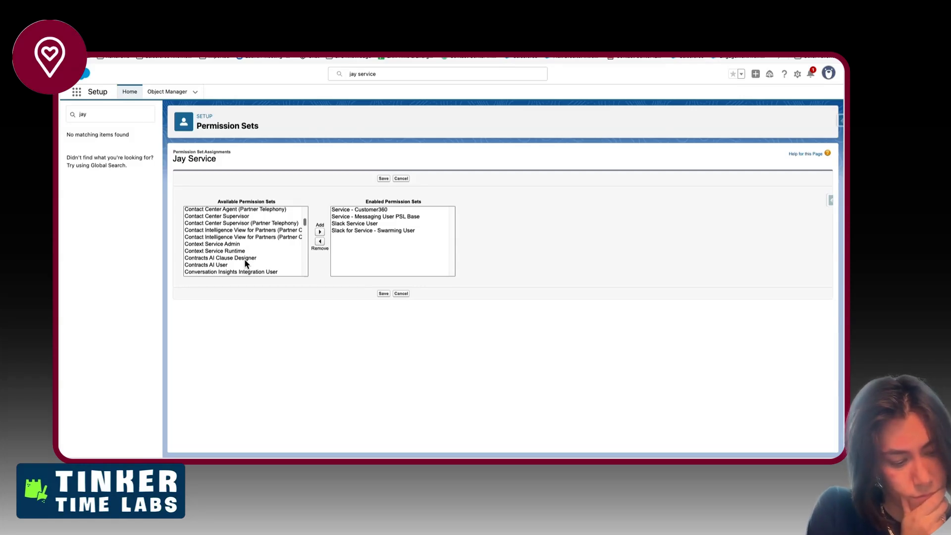
{"action": "scroll", "coordinate": [244, 258], "scroll_direction": "down", "scroll_amount": 10}
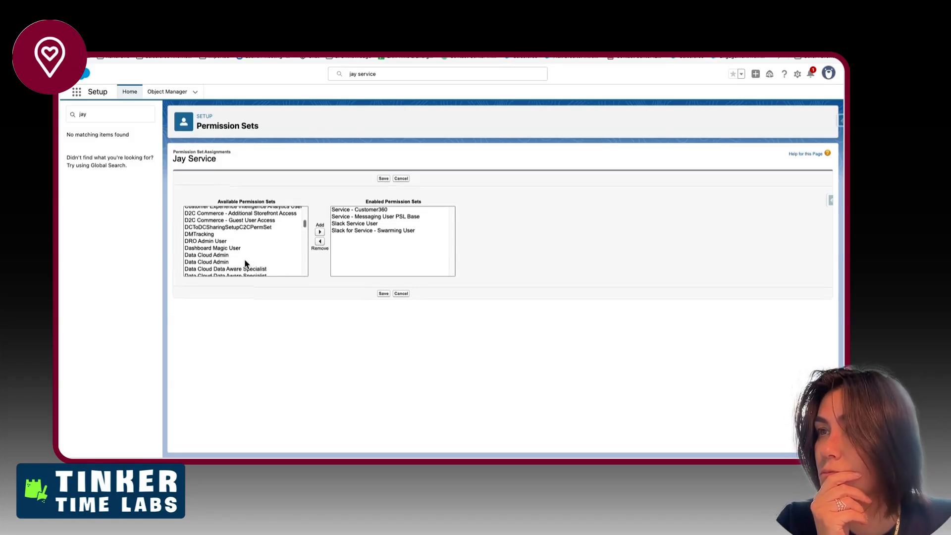
{"action": "scroll", "coordinate": [245, 264], "scroll_direction": "down", "scroll_amount": 10}
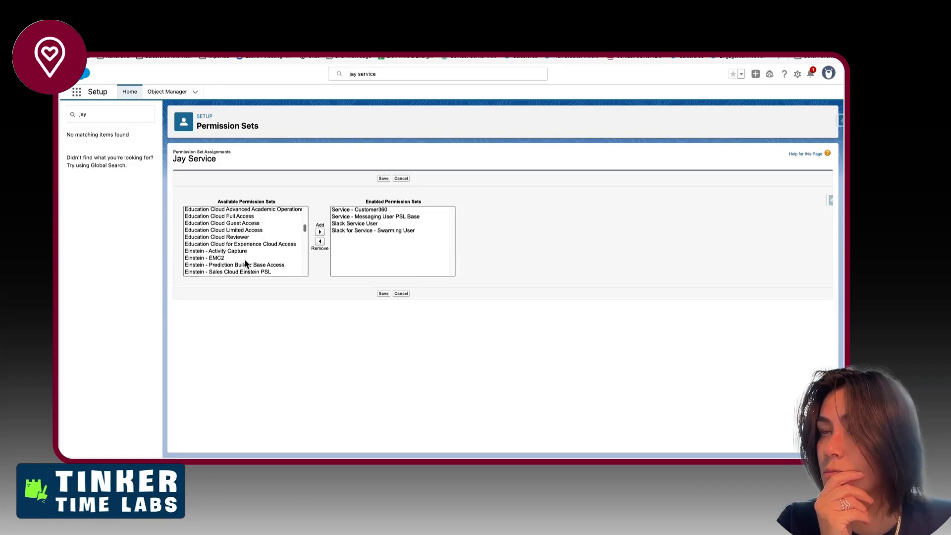
{"action": "scroll", "coordinate": [245, 263], "scroll_direction": "down", "scroll_amount": 10}
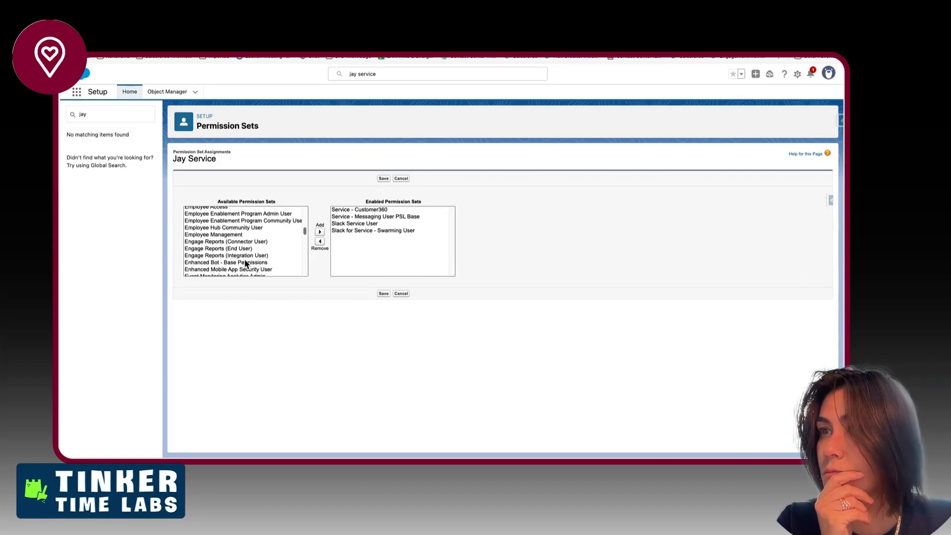
{"action": "scroll", "coordinate": [245, 263], "scroll_direction": "down", "scroll_amount": 1}
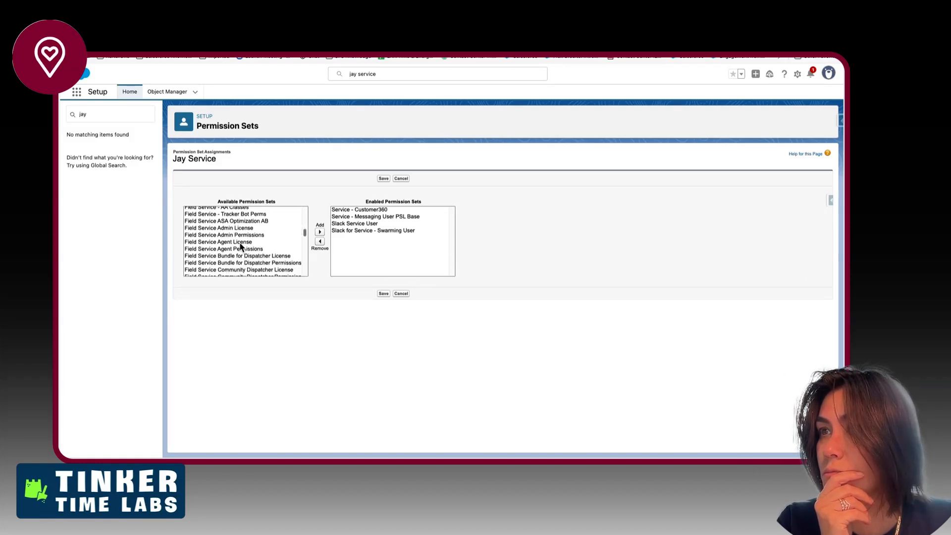
{"action": "scroll", "coordinate": [243, 263], "scroll_direction": "down", "scroll_amount": 5}
{"action": "left_click", "coordinate": [246, 251]}
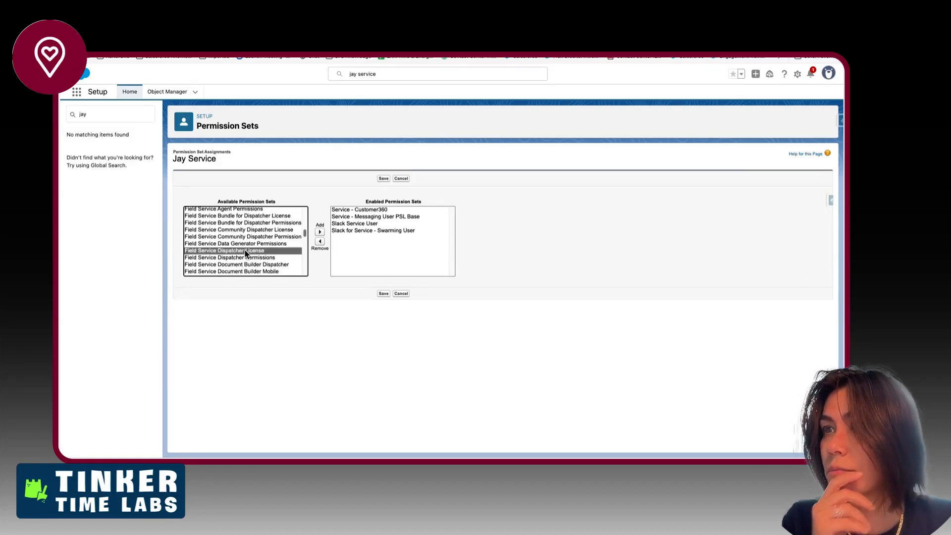
{"action": "left_click", "coordinate": [249, 259], "text": "shift"}
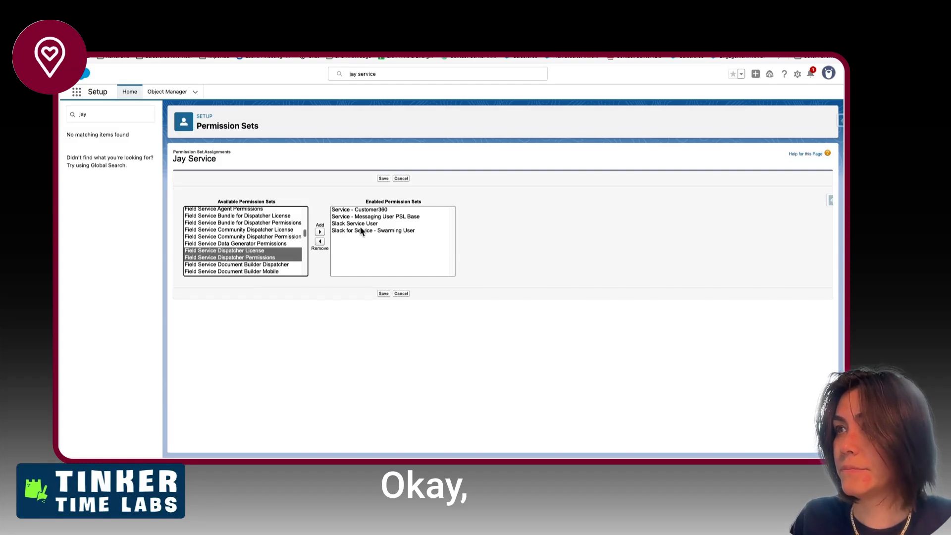
{"action": "left_click", "coordinate": [319, 232]}
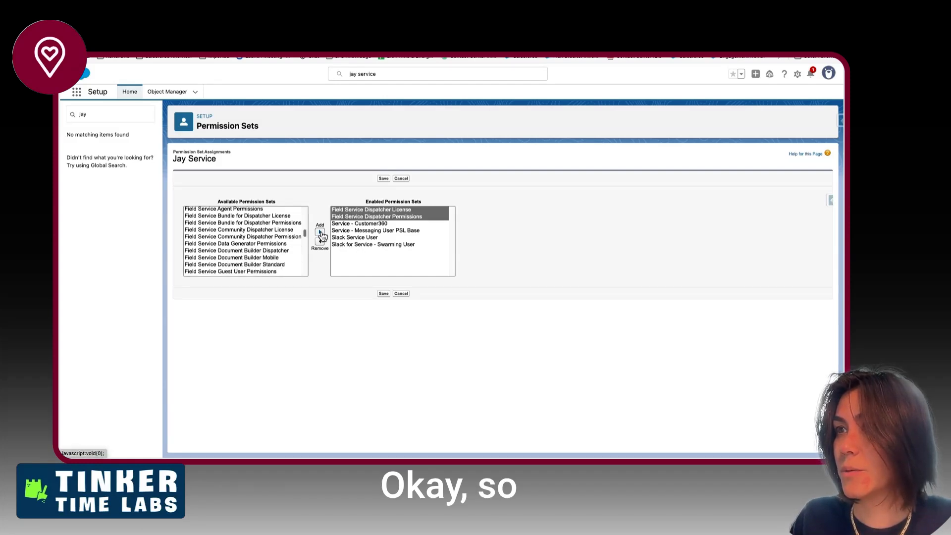
{"action": "left_click", "coordinate": [384, 179]}
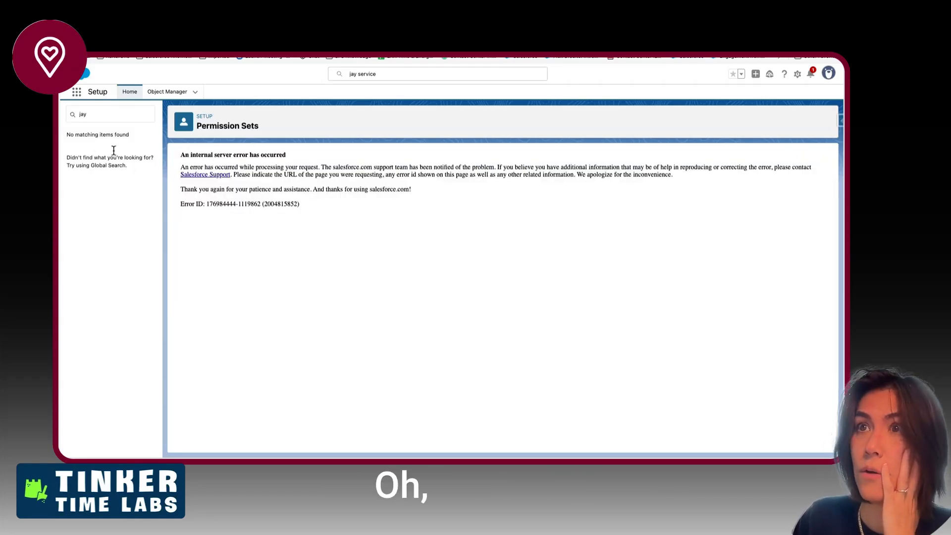
Switch to the Field Service console's settings and open Setup from there
{"action": "left_click", "coordinate": [112, 116]}
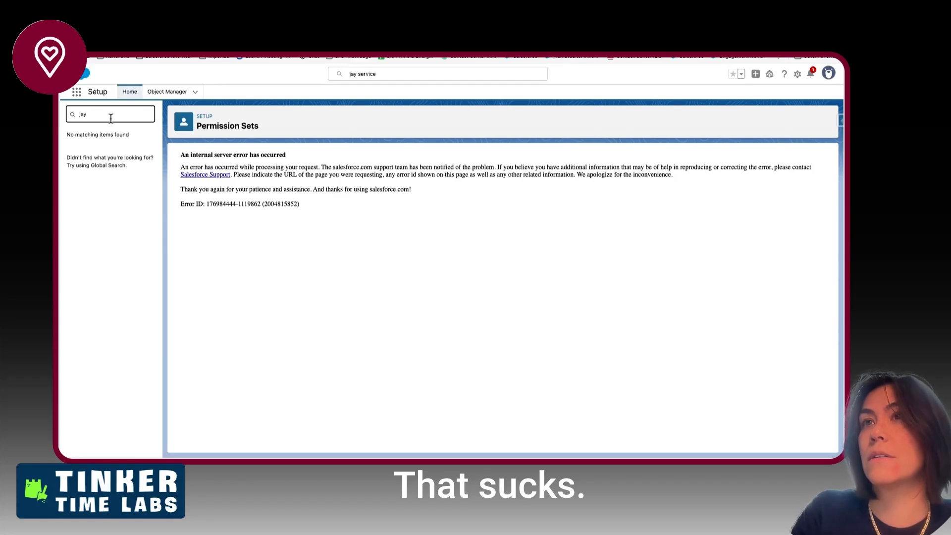
{"action": "left_click", "coordinate": [90, 43]}
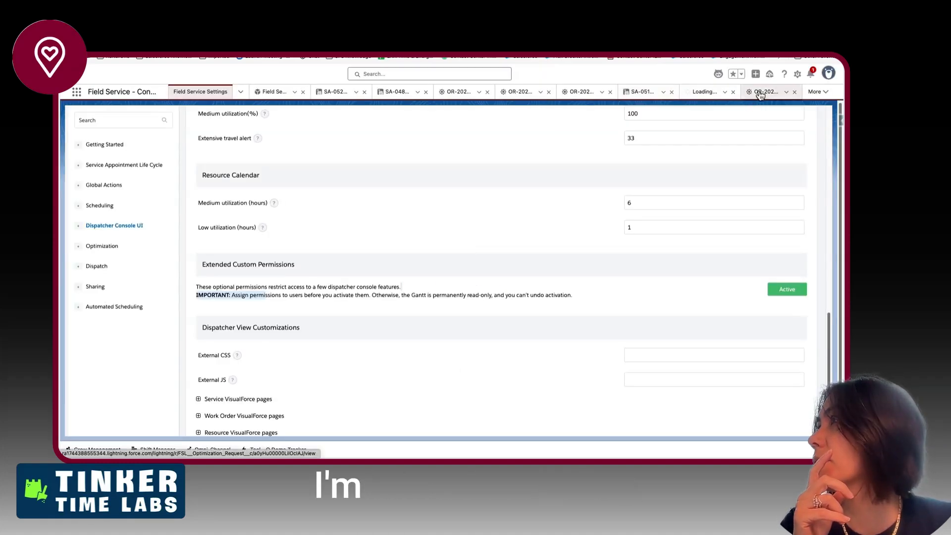
{"action": "left_click", "coordinate": [797, 74]}
{"action": "left_click", "coordinate": [722, 142]}
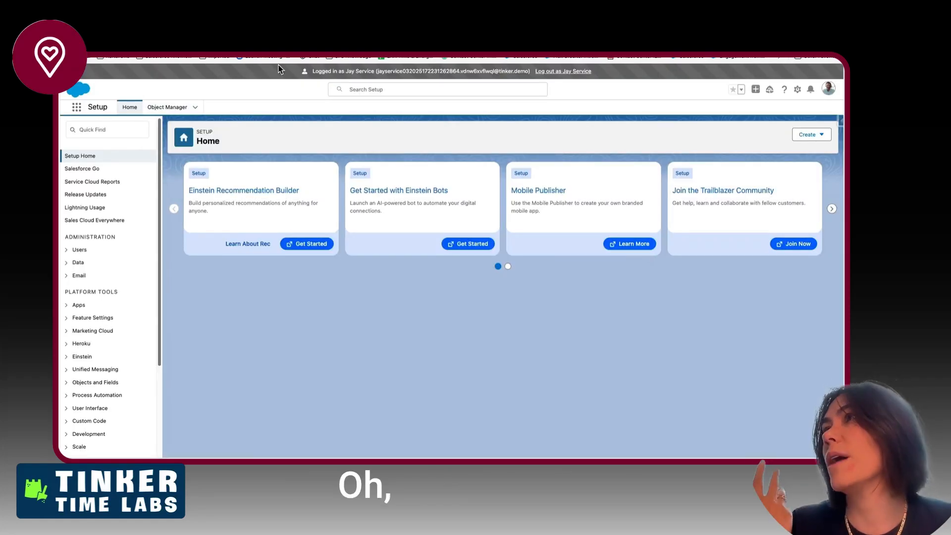
{"action": "left_click", "coordinate": [76, 107]}
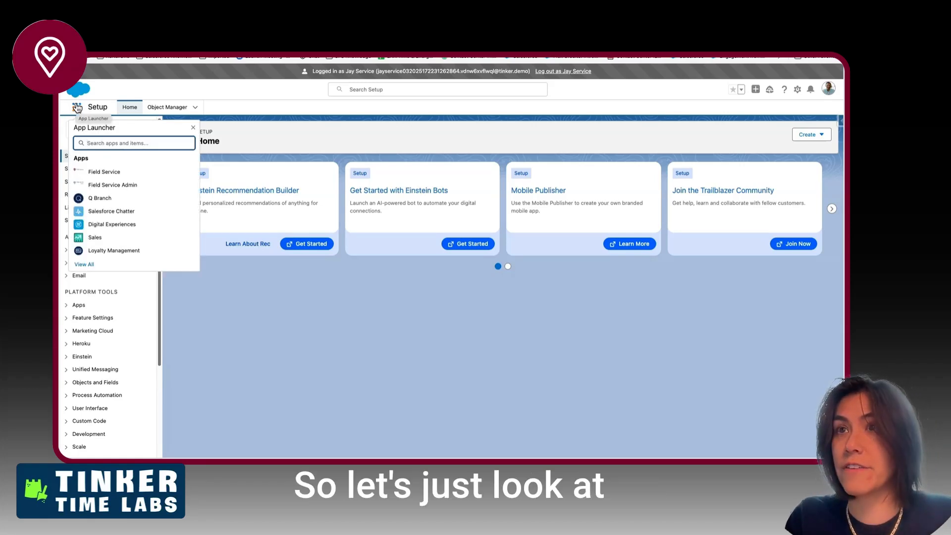
{"action": "type", "text": "field se"}
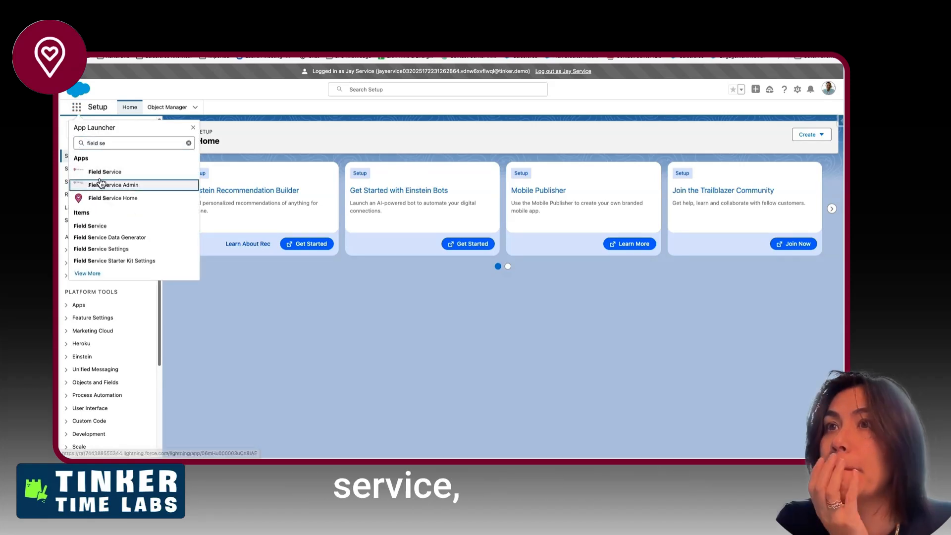
{"action": "left_click", "coordinate": [97, 181]}
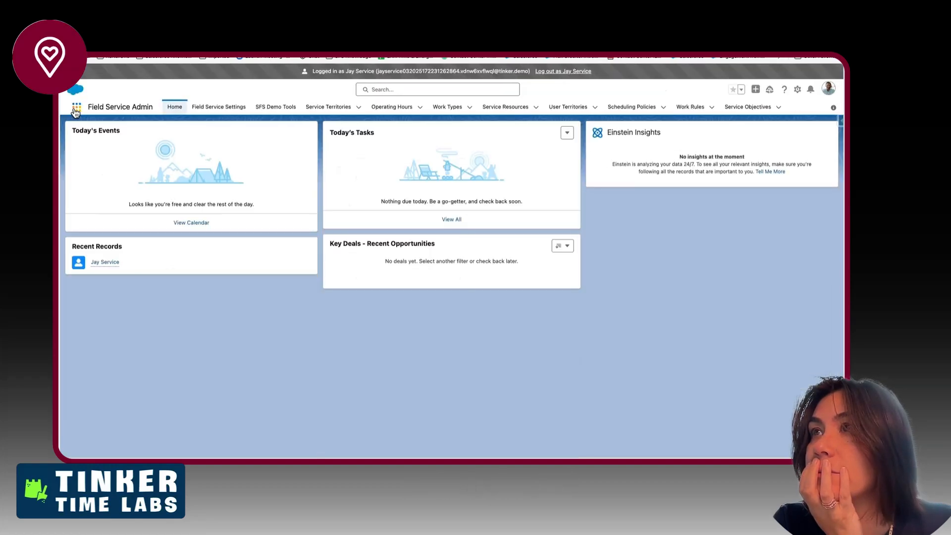
Open the Field Service app's dispatcher console as the test service user and load only the *San Francisco territory
{"action": "left_click", "coordinate": [76, 108]}
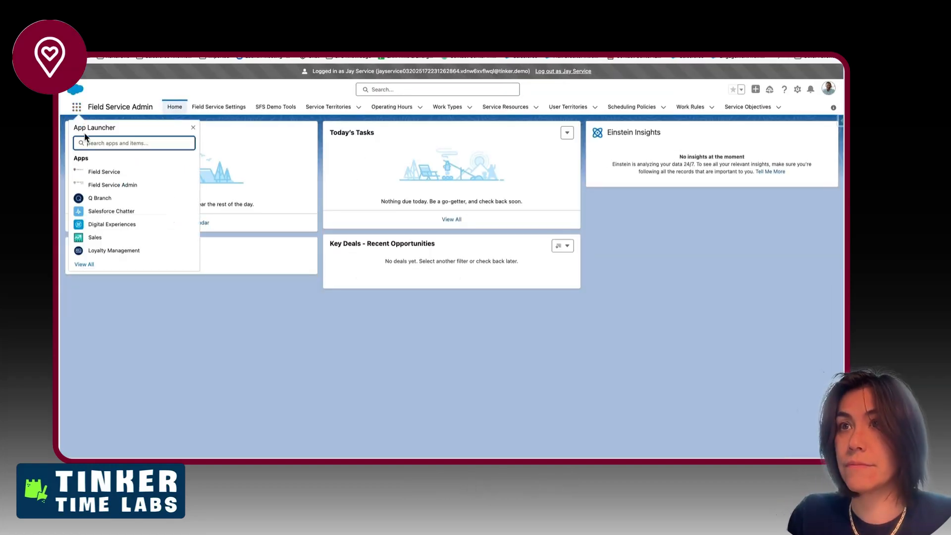
{"action": "left_click", "coordinate": [99, 172]}
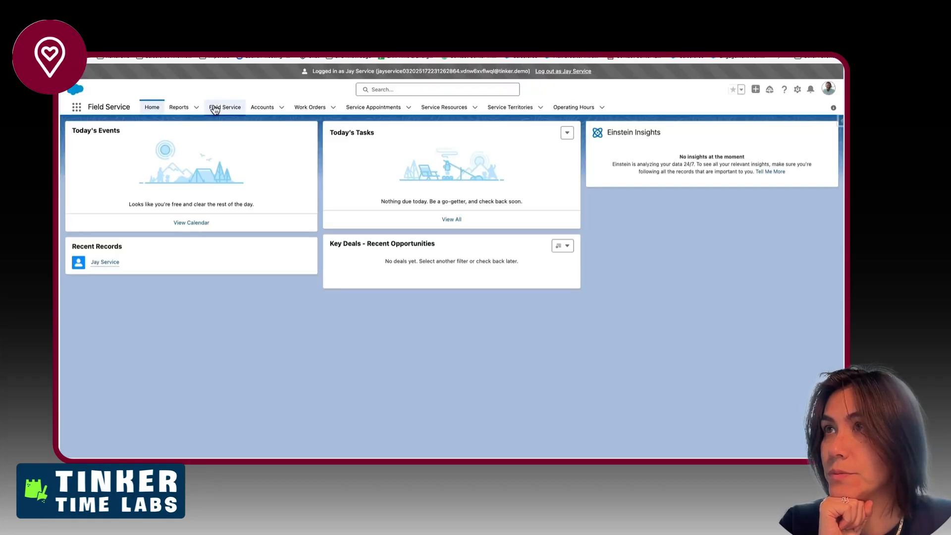
{"action": "left_click", "coordinate": [214, 109]}
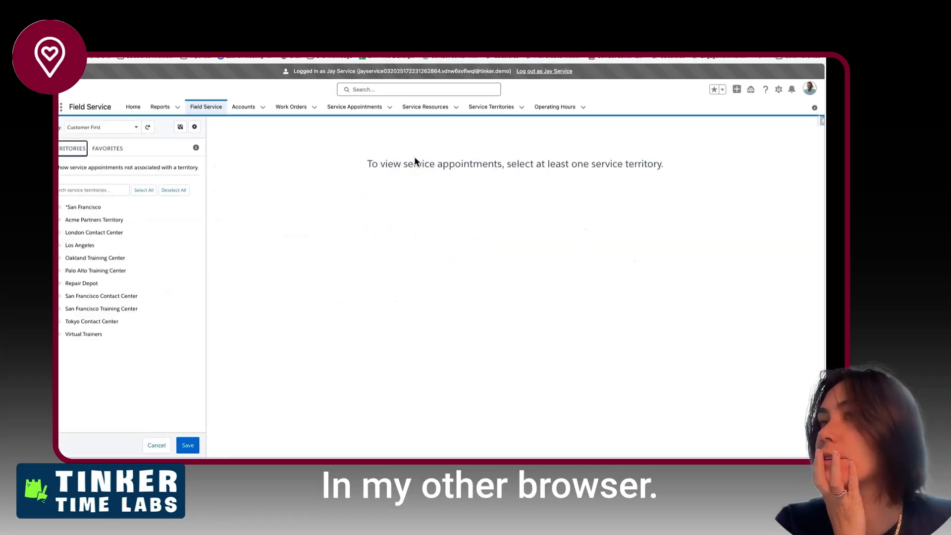
{"action": "left_click", "coordinate": [70, 208]}
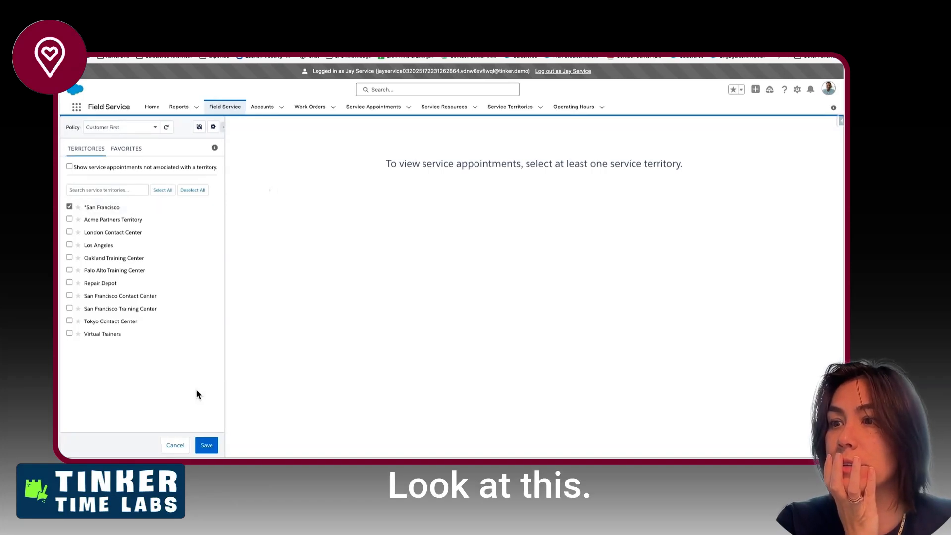
{"action": "left_click", "coordinate": [207, 445]}
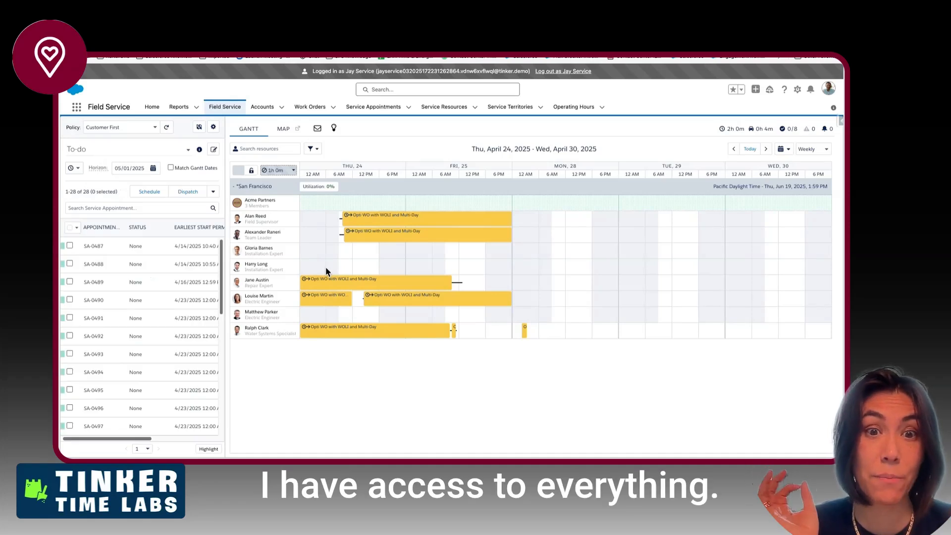
Lock the Gantt, check the additional bulk actions offered for the appointment list, and unlock the Gantt again
{"action": "left_click", "coordinate": [238, 170]}
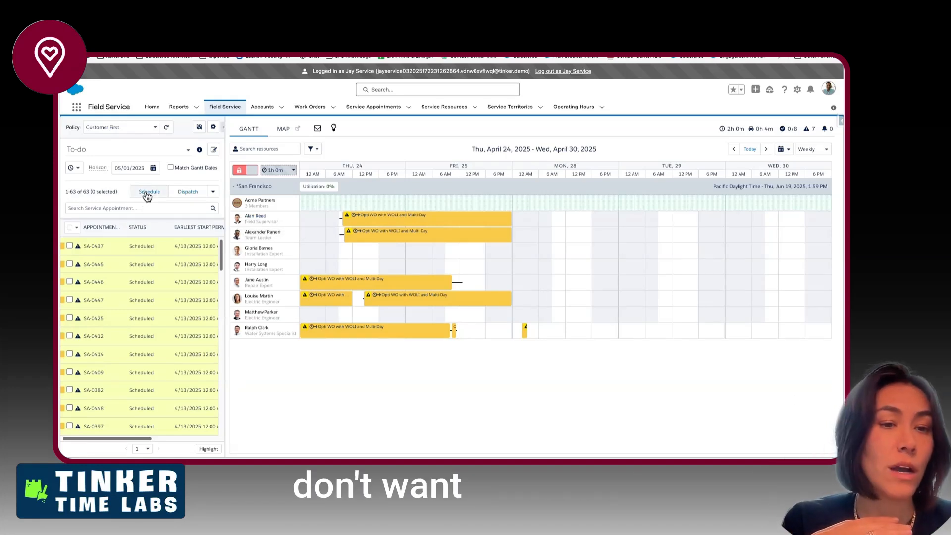
{"action": "left_click", "coordinate": [213, 192]}
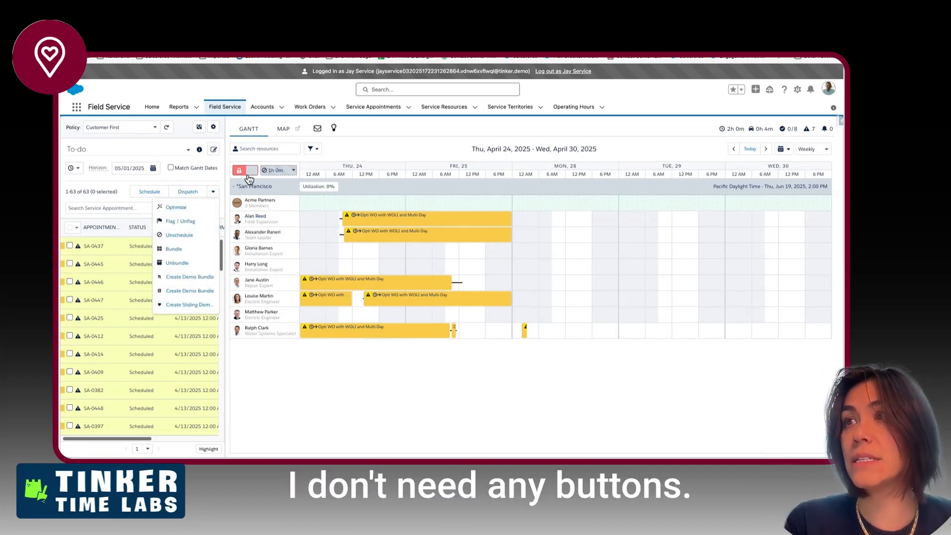
{"action": "left_click", "coordinate": [353, 237]}
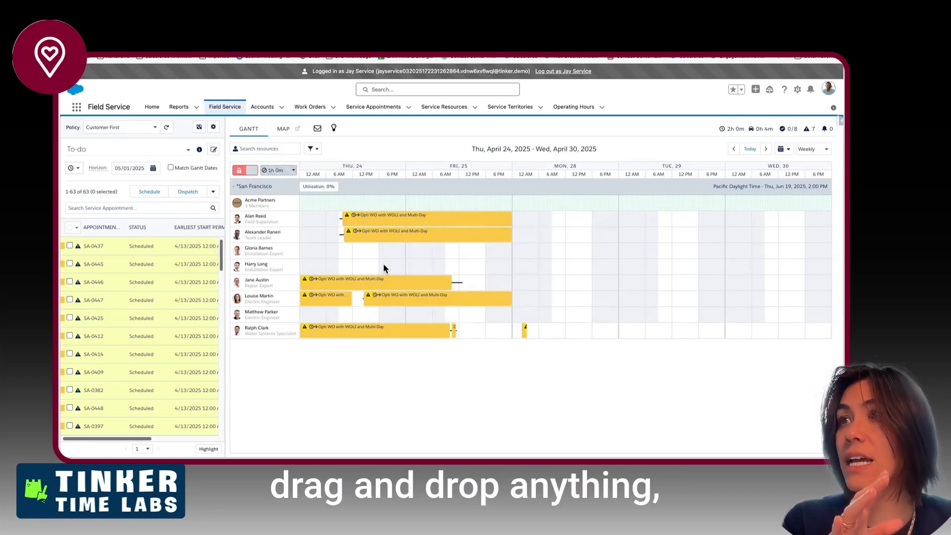
{"action": "left_click", "coordinate": [240, 172]}
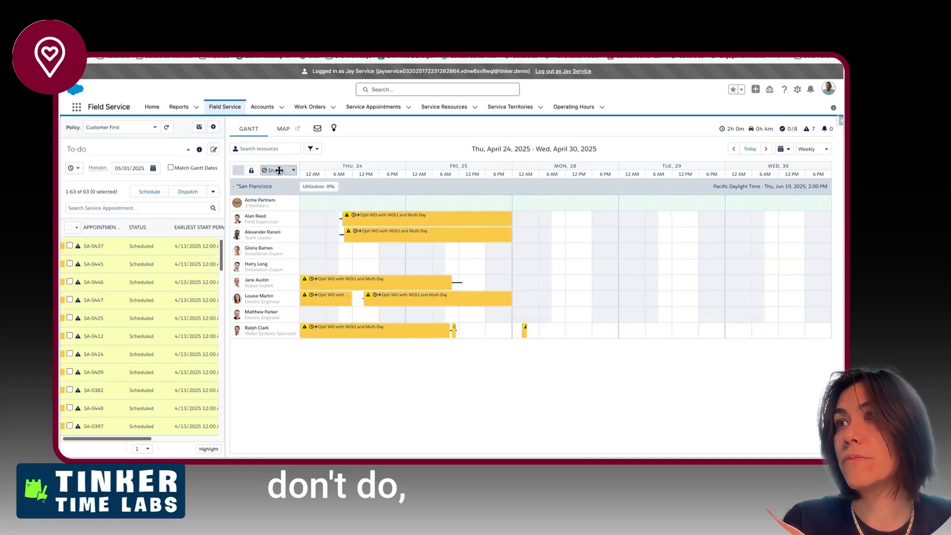
Test rescheduling on the Gantt by moving the Repair Expert's multi-day appointment and shifting the Water Systems Specialist's short appointment later on Monday 28
{"action": "left_click_drag", "start_coordinate": [363, 273], "coordinate": [268, 179]}
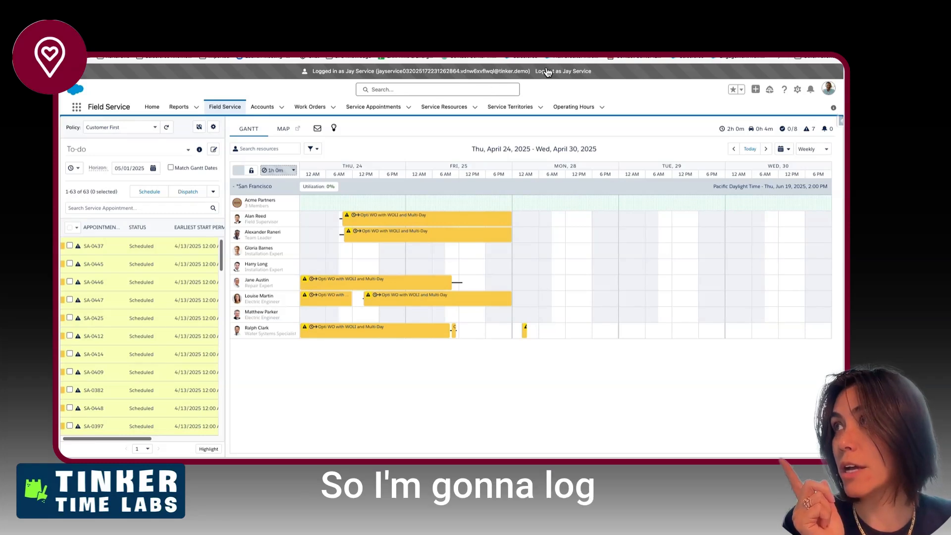
{"action": "left_click_drag", "start_coordinate": [397, 288], "coordinate": [383, 271]}
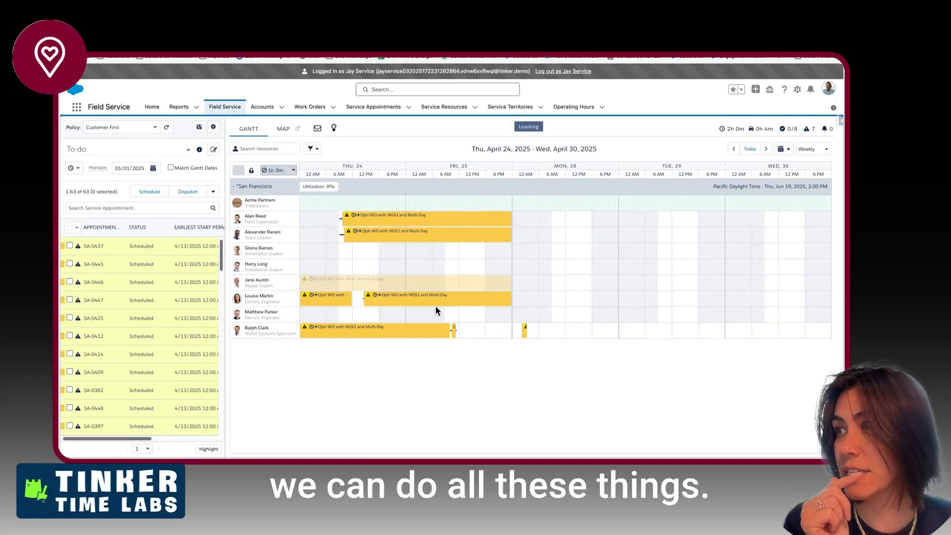
{"action": "left_click_drag", "start_coordinate": [528, 329], "coordinate": [560, 336]}
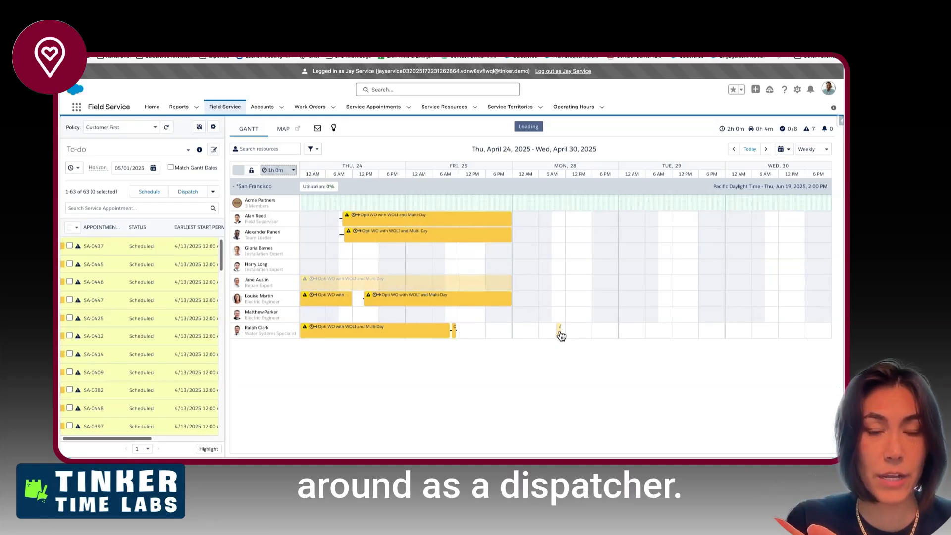
Log out of the test service user's session and open Permission Set Groups in Setup by searching for "permis"
{"action": "left_click", "coordinate": [551, 72]}
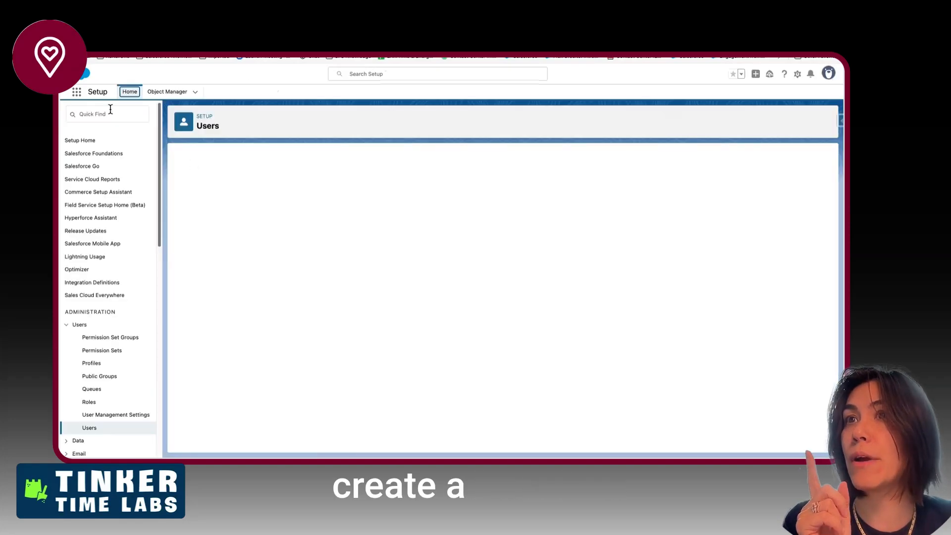
{"action": "left_click", "coordinate": [110, 109]}
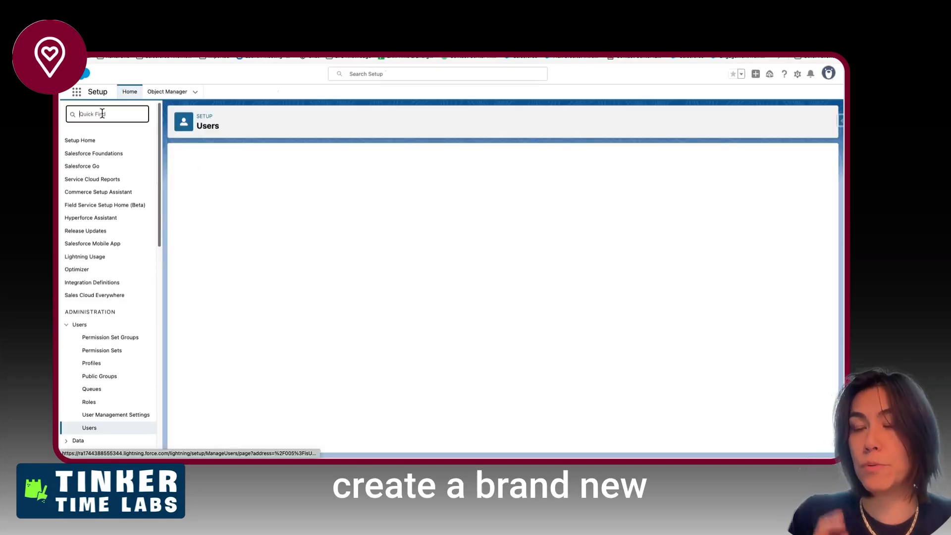
{"action": "type", "text": "permis"}
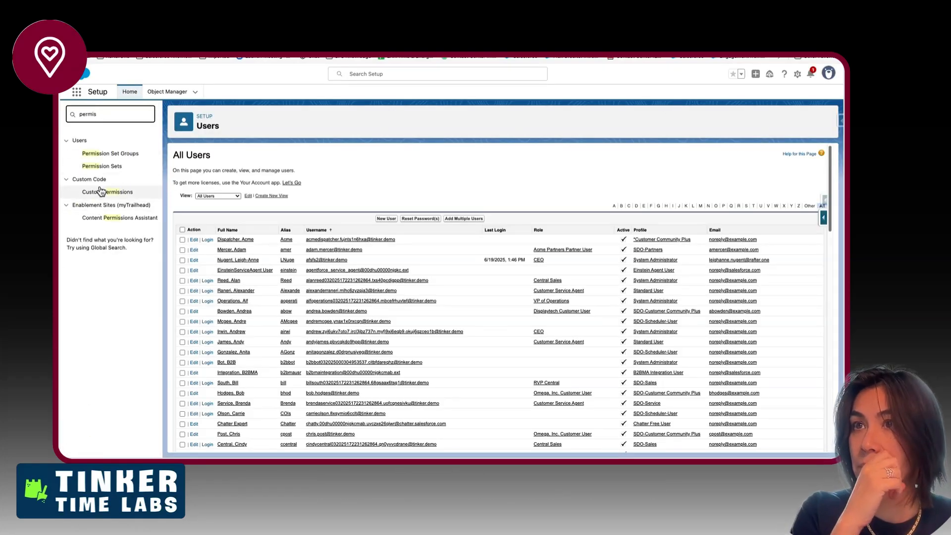
{"action": "left_click", "coordinate": [104, 153]}
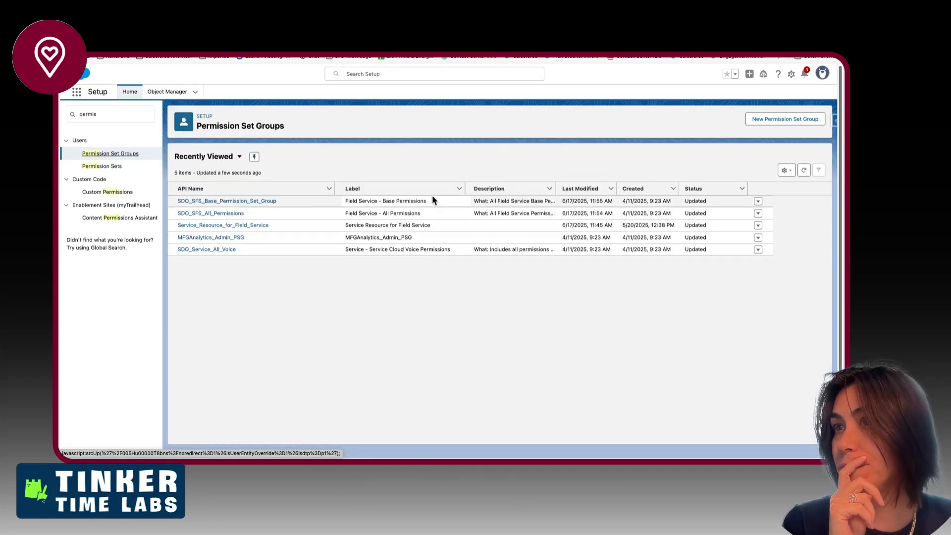
Create a permission set group labelled "SFS Dispatcher Read Only" and save it
{"action": "left_click", "coordinate": [765, 120]}
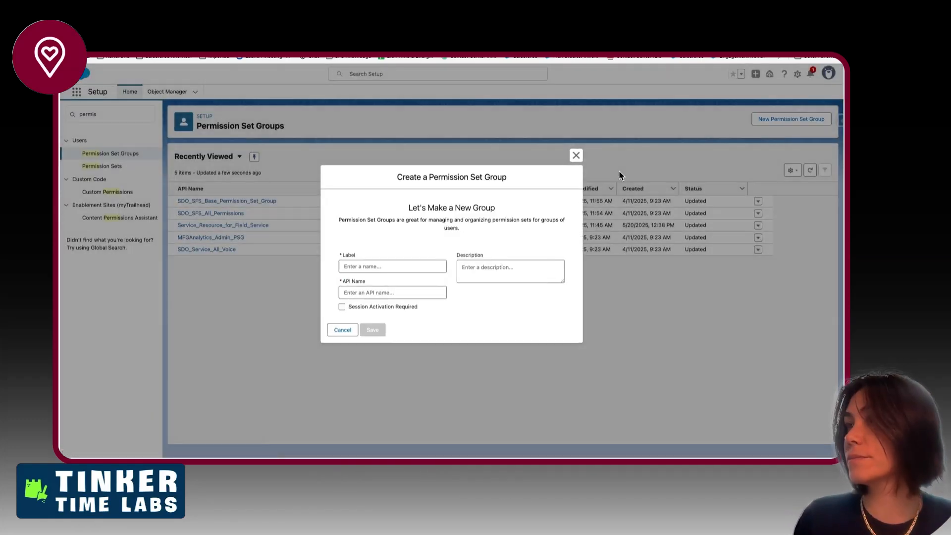
{"action": "left_click", "coordinate": [371, 266]}
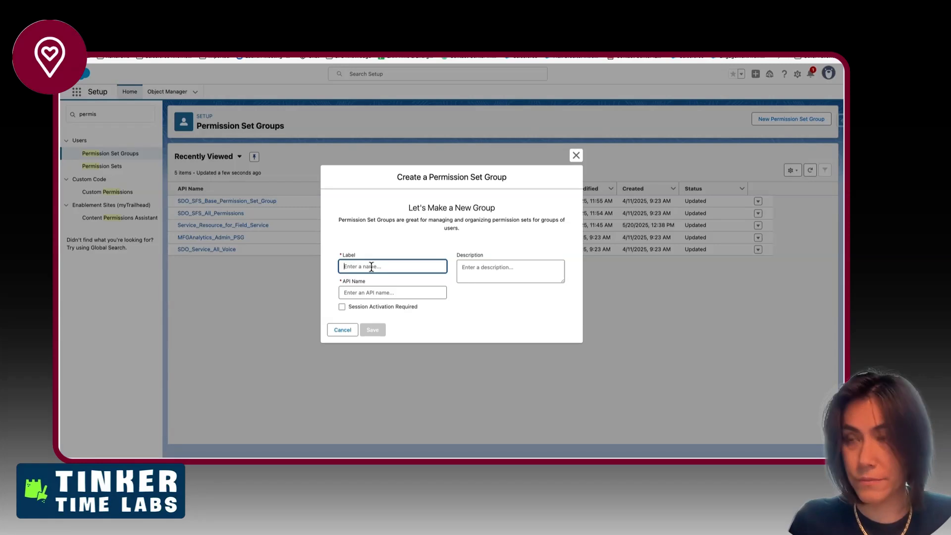
{"action": "type", "text": "SFS Dispatcher Read Only"}
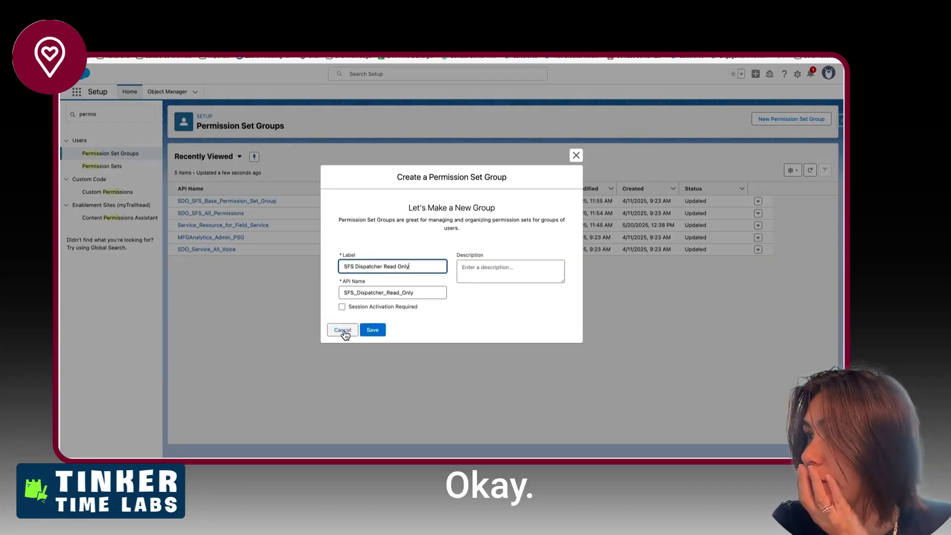
{"action": "left_click", "coordinate": [372, 330]}
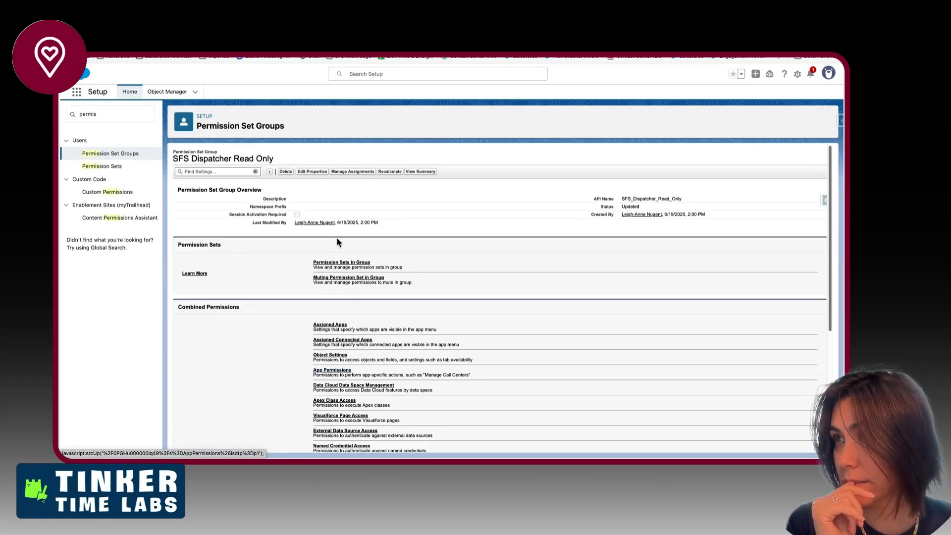
Add the Field Service Dispatcher License and Field Service Dispatcher Permissions permission sets to the SFS Dispatcher Read Only group
{"action": "left_click", "coordinate": [343, 263]}
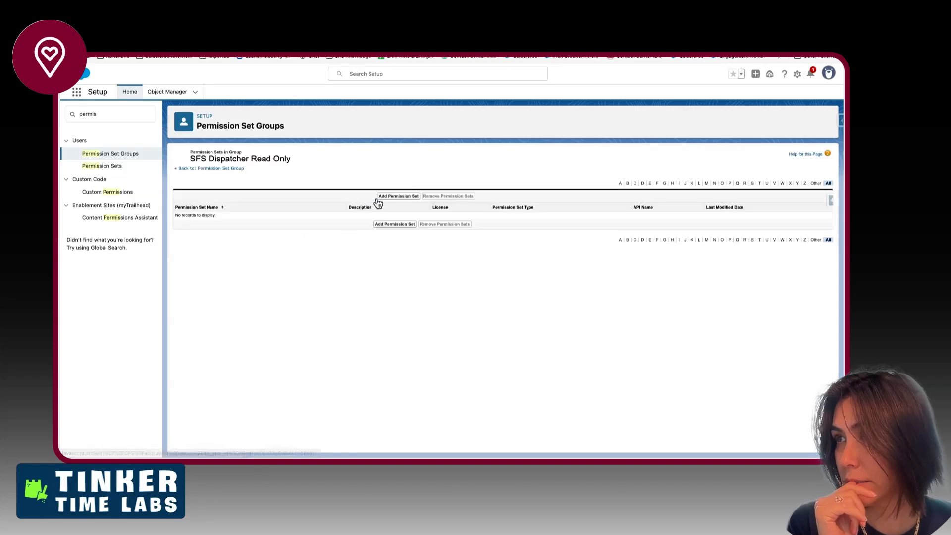
{"action": "left_click", "coordinate": [379, 200]}
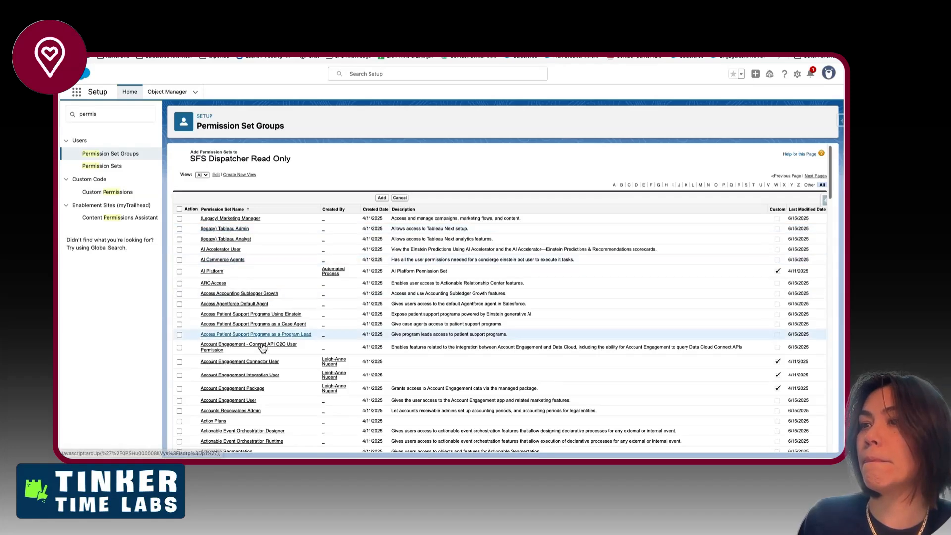
{"action": "left_click", "coordinate": [651, 185]}
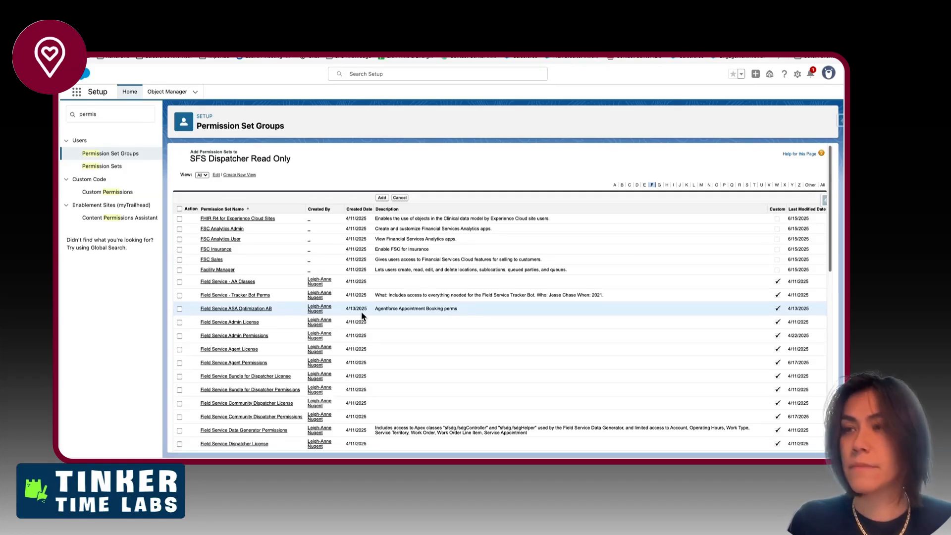
{"action": "scroll", "coordinate": [233, 371], "scroll_direction": "down", "scroll_amount": 3}
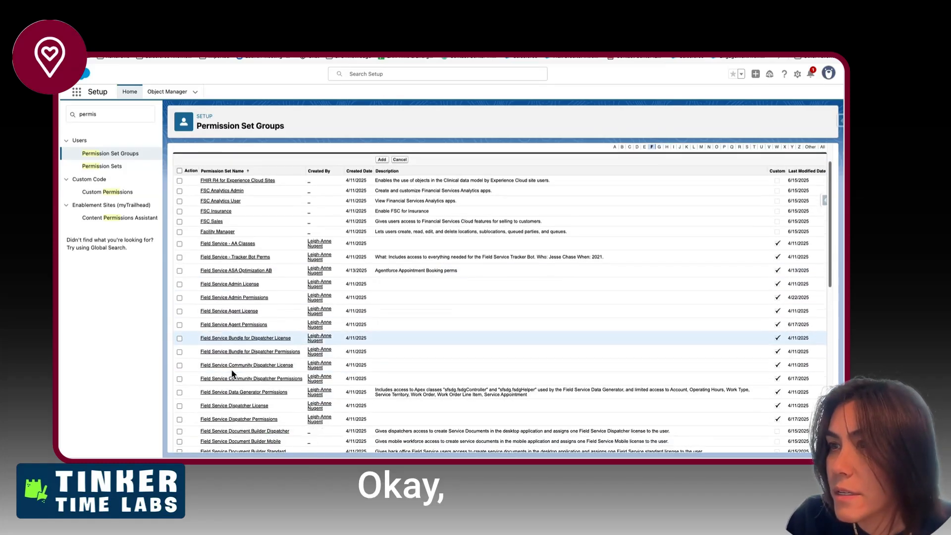
{"action": "left_click", "coordinate": [180, 381]}
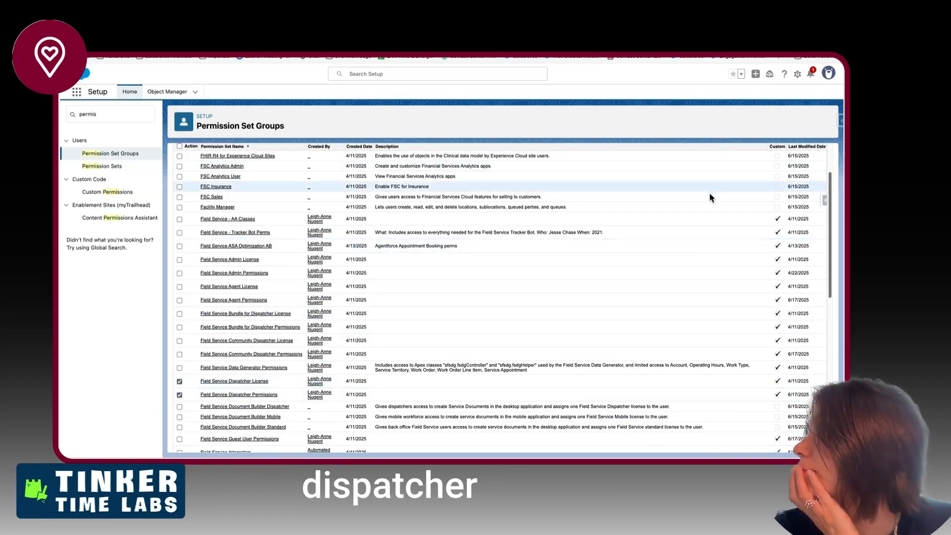
{"action": "scroll", "coordinate": [710, 192], "scroll_direction": "up", "scroll_amount": 3}
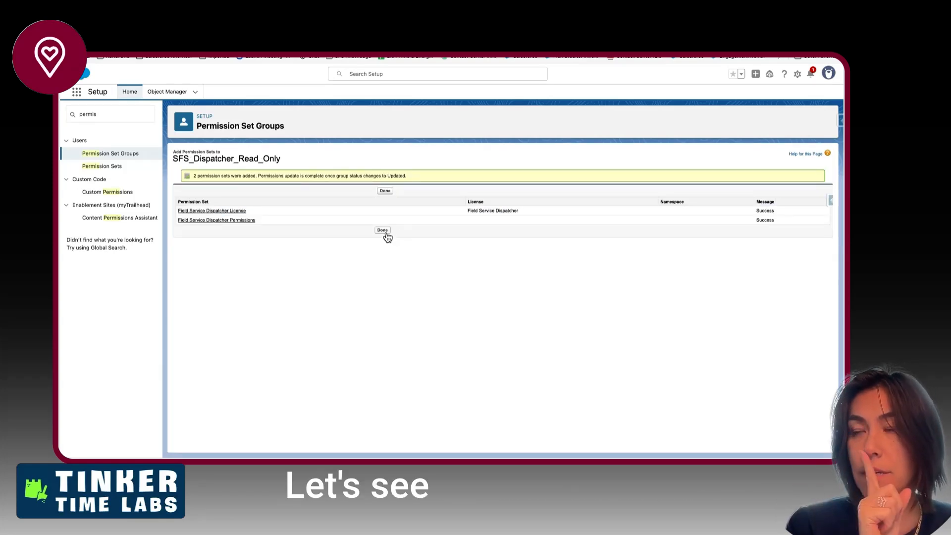
{"action": "left_click", "coordinate": [384, 231]}
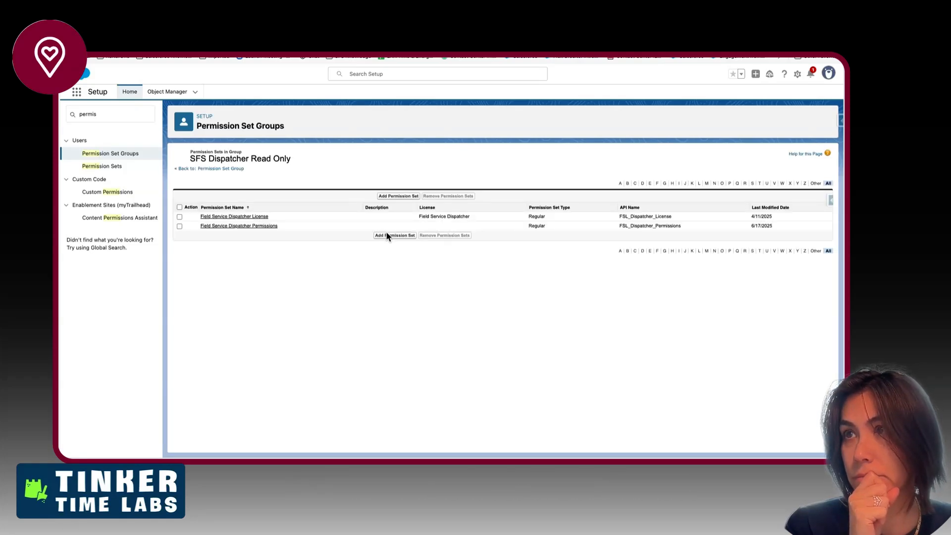
Create a muting permission set in the group with the suggested label SFS Dispatcher Read Only Muted
{"action": "left_click", "coordinate": [198, 169]}
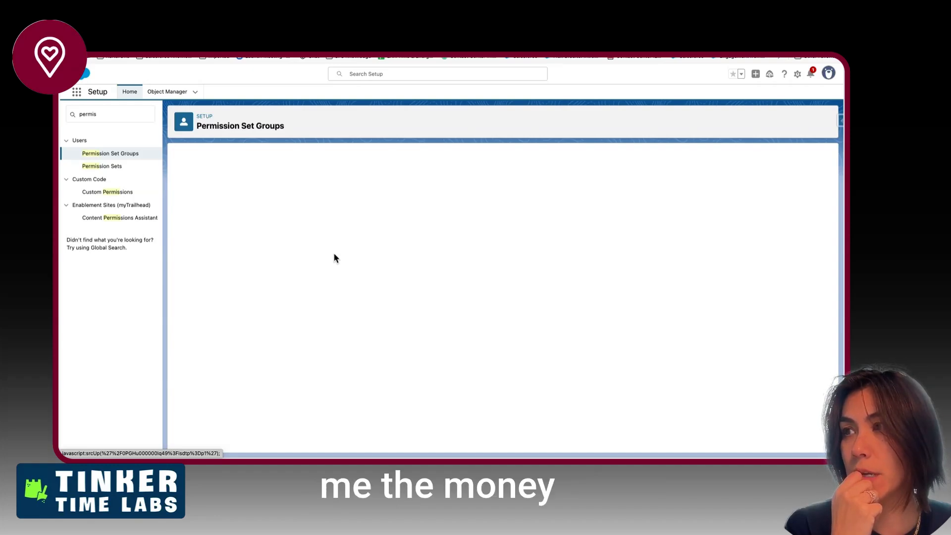
{"action": "left_click", "coordinate": [334, 278]}
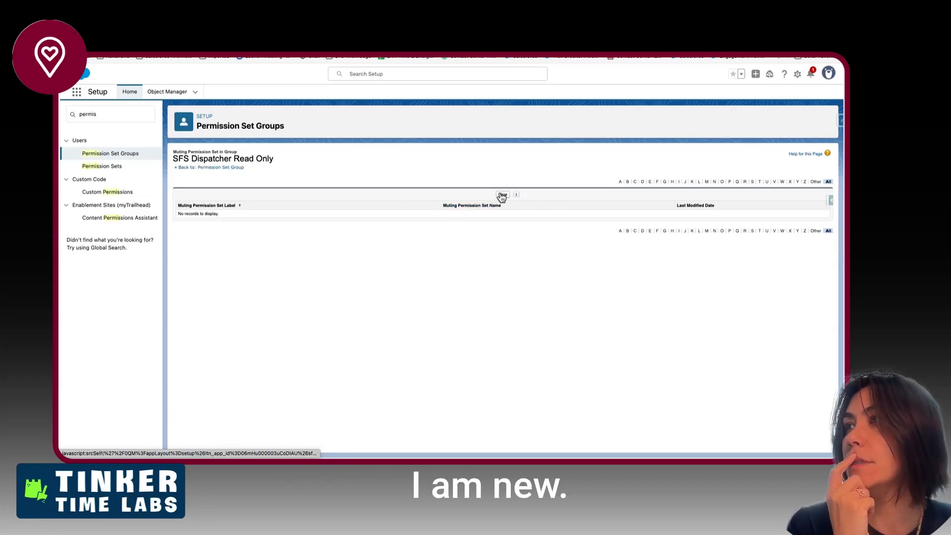
{"action": "left_click", "coordinate": [502, 195]}
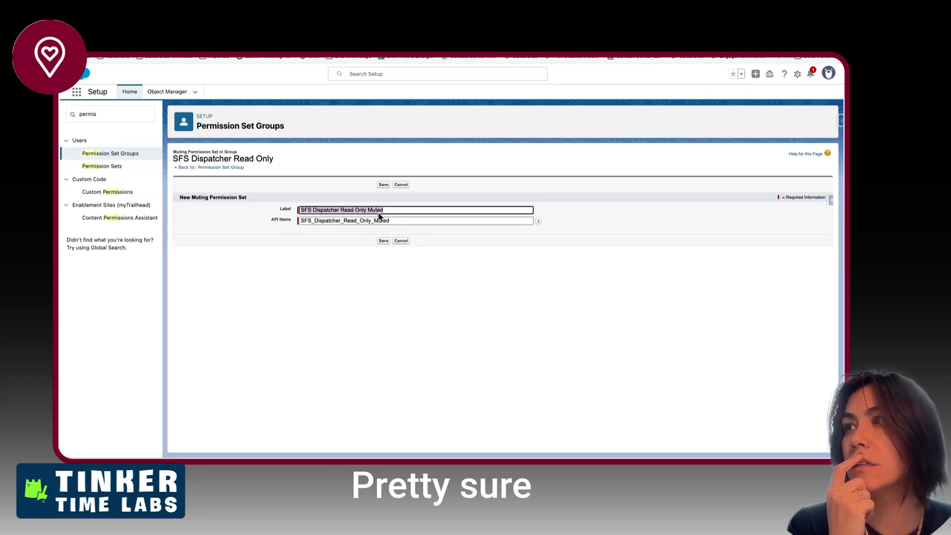
{"action": "left_click", "coordinate": [384, 240]}
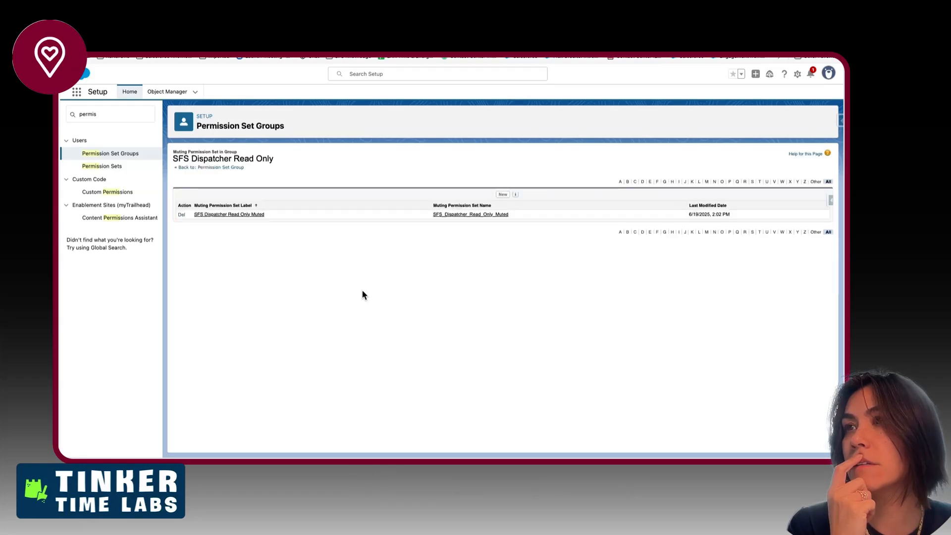
In the muting permission set's custom permissions, mute FSL Bulk Dispatch, Bulk Optimize, Bulk Schedule and Bulk Unschedule
{"action": "left_click", "coordinate": [257, 216]}
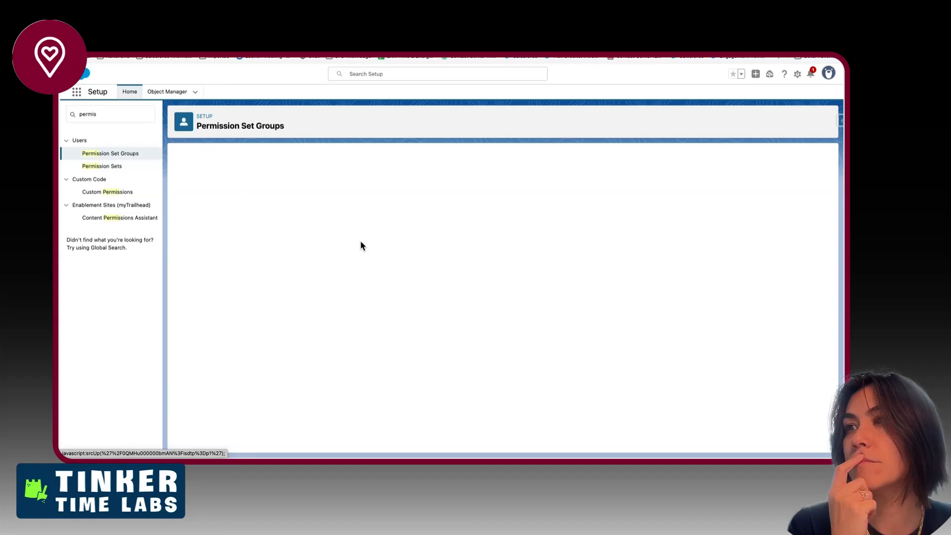
{"action": "scroll", "coordinate": [339, 384], "scroll_direction": "down", "scroll_amount": 3}
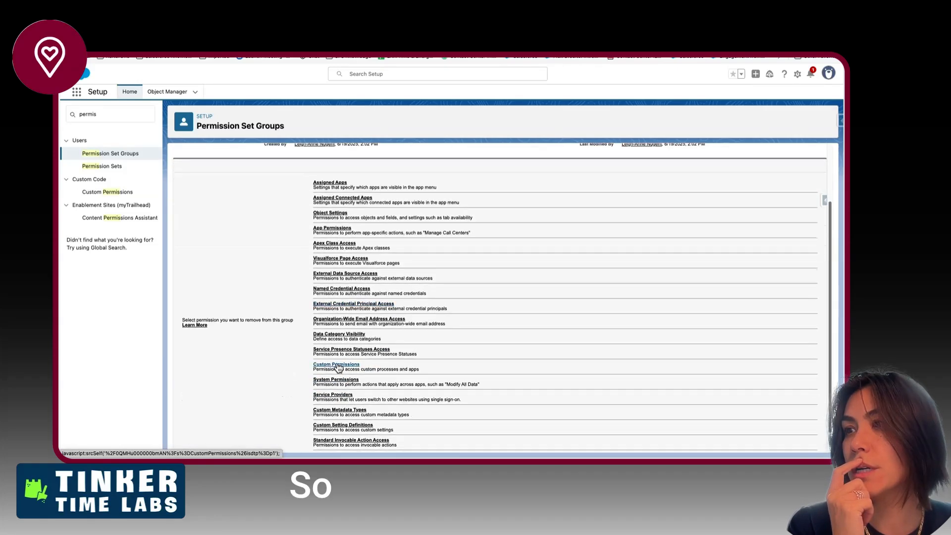
{"action": "left_click", "coordinate": [338, 366]}
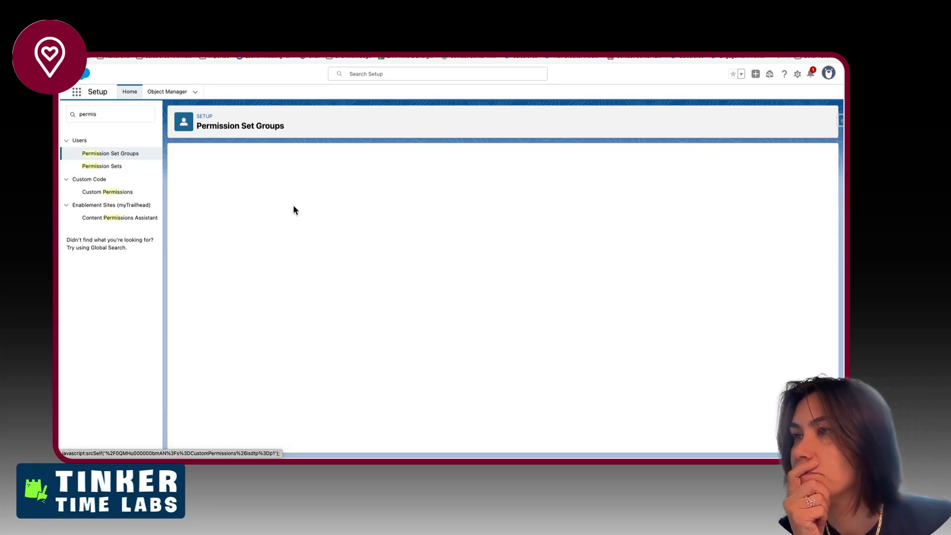
{"action": "left_click", "coordinate": [381, 257]}
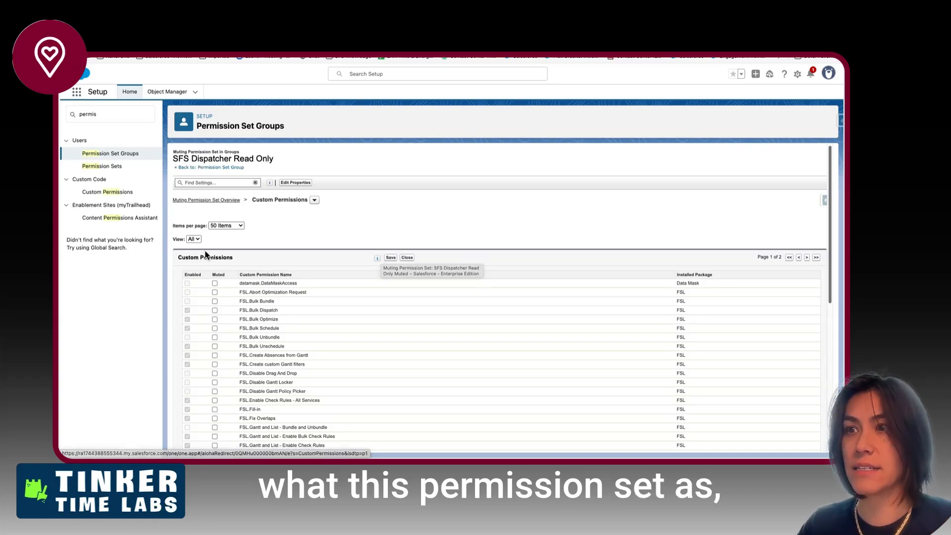
{"action": "left_click", "coordinate": [215, 310]}
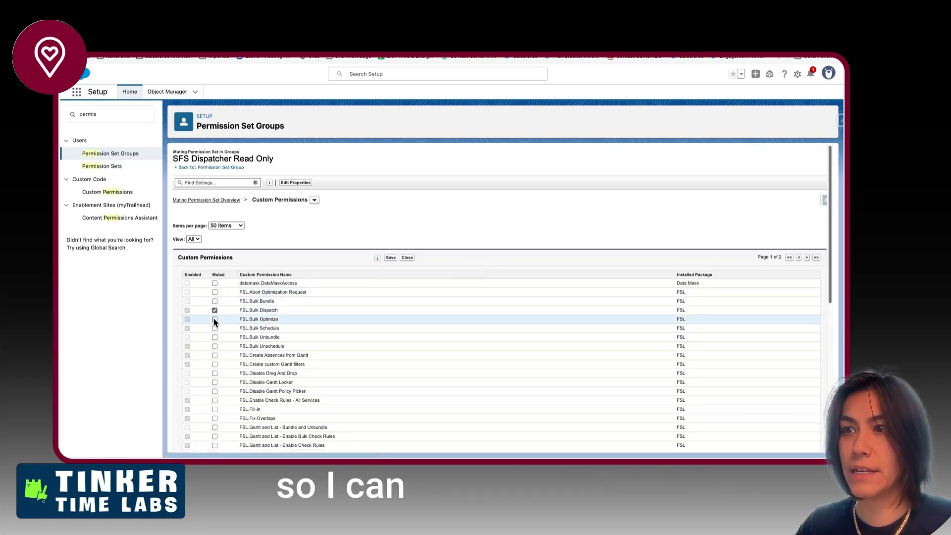
{"action": "left_click", "coordinate": [214, 319]}
{"action": "left_click", "coordinate": [215, 328]}
{"action": "left_click", "coordinate": [215, 346]}
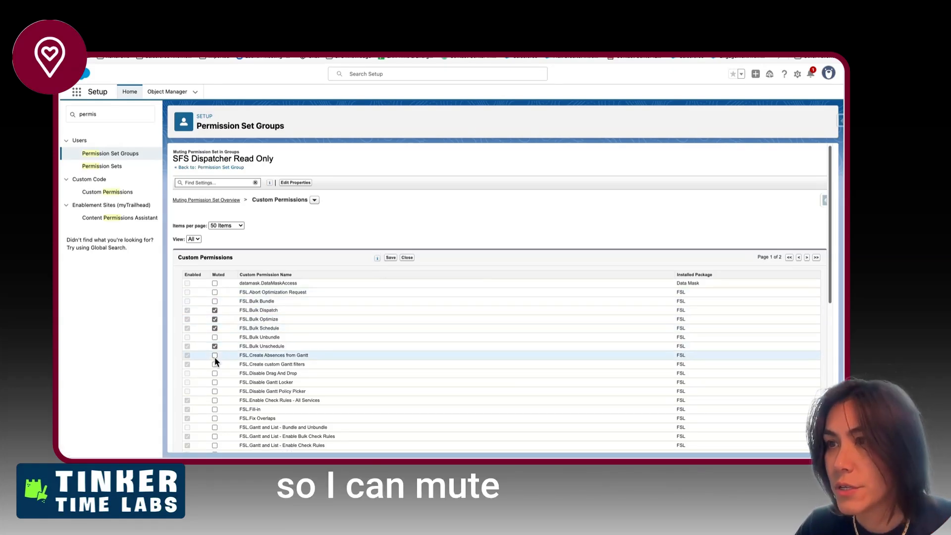
Mute FSL Create Absences from Gantt, Create custom Gantt filters, Enable Check Rules - All Services, Fill-in and Fix Overlaps
{"action": "left_click", "coordinate": [214, 355]}
{"action": "left_click", "coordinate": [215, 364]}
{"action": "scroll", "coordinate": [215, 364], "scroll_direction": "down", "scroll_amount": 2}
{"action": "left_click", "coordinate": [214, 348]}
{"action": "left_click", "coordinate": [215, 357]}
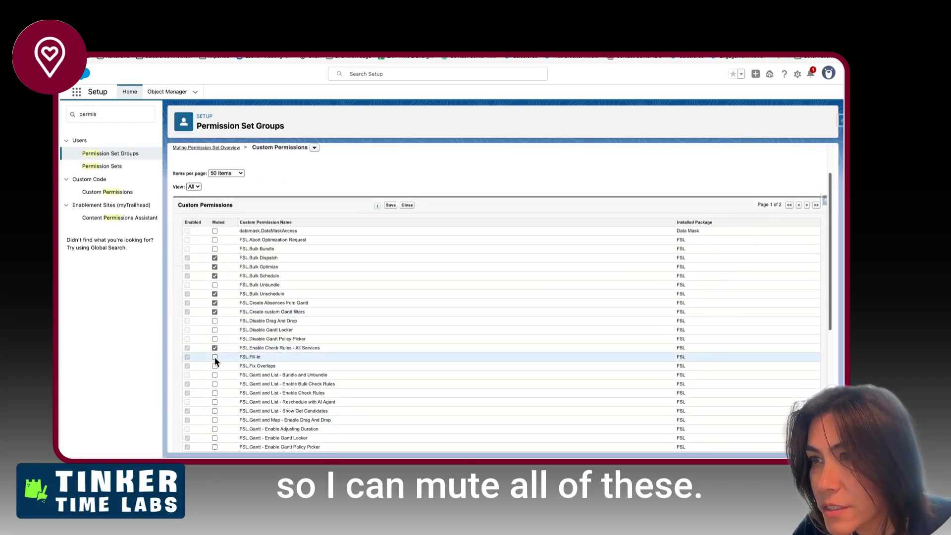
{"action": "left_click", "coordinate": [214, 366]}
Mute the FSL Gantt and List permissions Enable Bulk Check Rules, Enable Check Rules and Show Get Candidates
{"action": "left_click", "coordinate": [215, 383]}
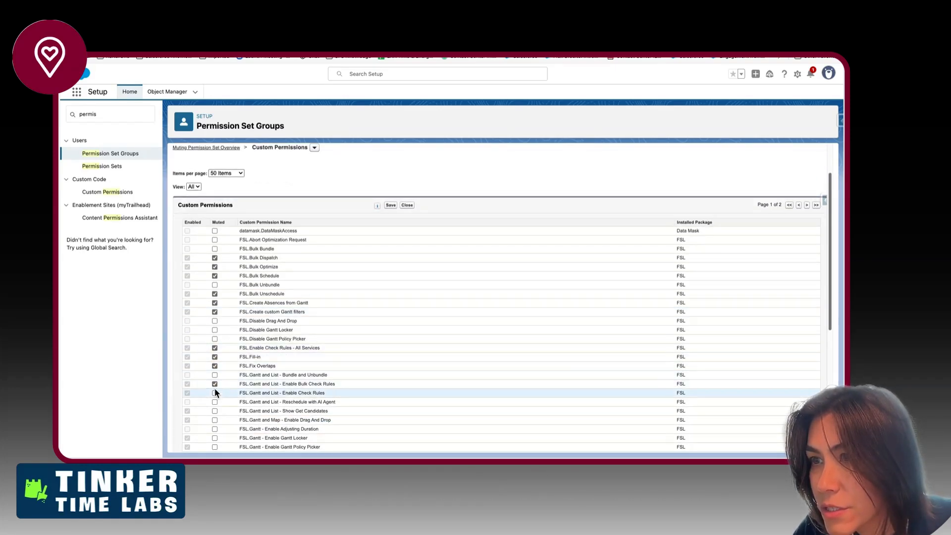
{"action": "left_click", "coordinate": [214, 393]}
{"action": "left_click", "coordinate": [214, 411]}
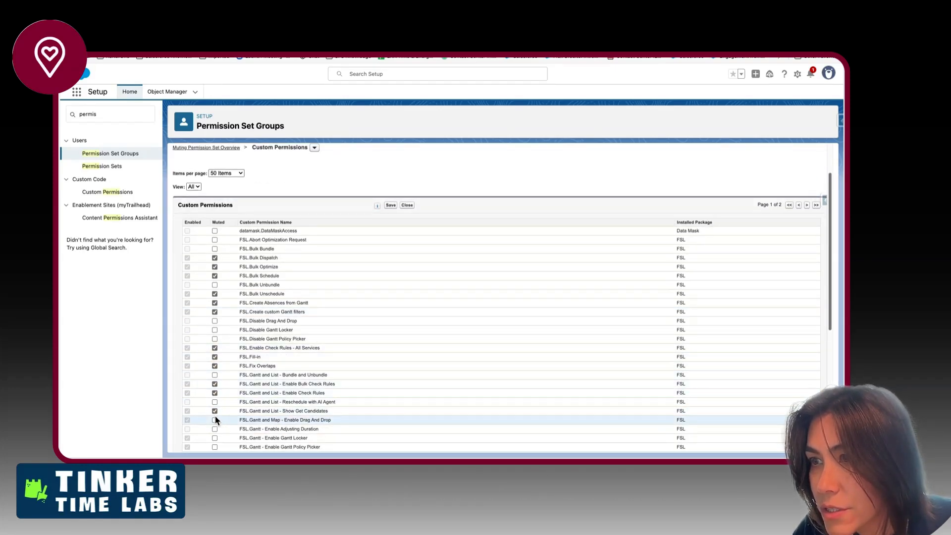
Mute FSL Gantt and Map - Enable Drag And Drop and Gantt - Enable Gantt Policy Picker, leaving Enable Gantt Locker unmuted
{"action": "scroll", "coordinate": [215, 415], "scroll_direction": "down", "scroll_amount": 4}
{"action": "left_click", "coordinate": [214, 328]}
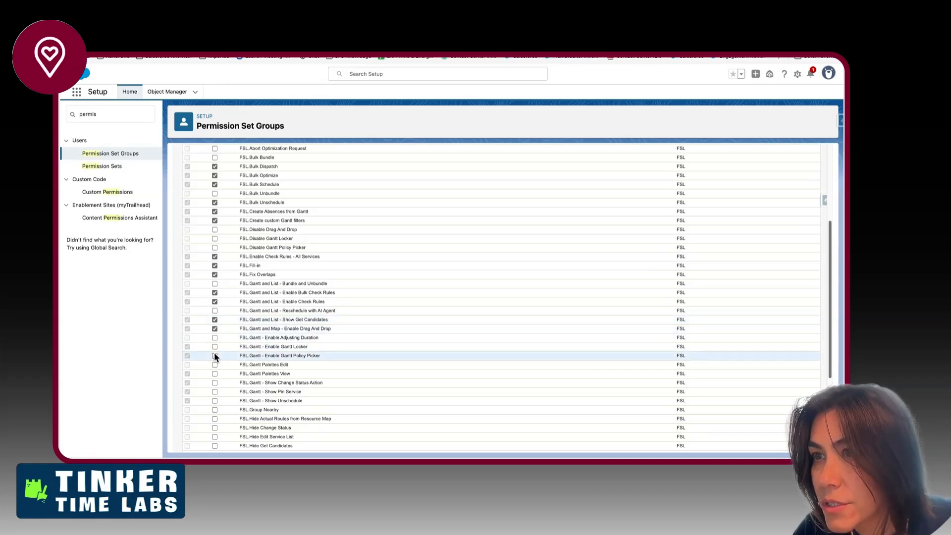
{"action": "left_click", "coordinate": [214, 347]}
{"action": "left_click", "coordinate": [214, 347]}
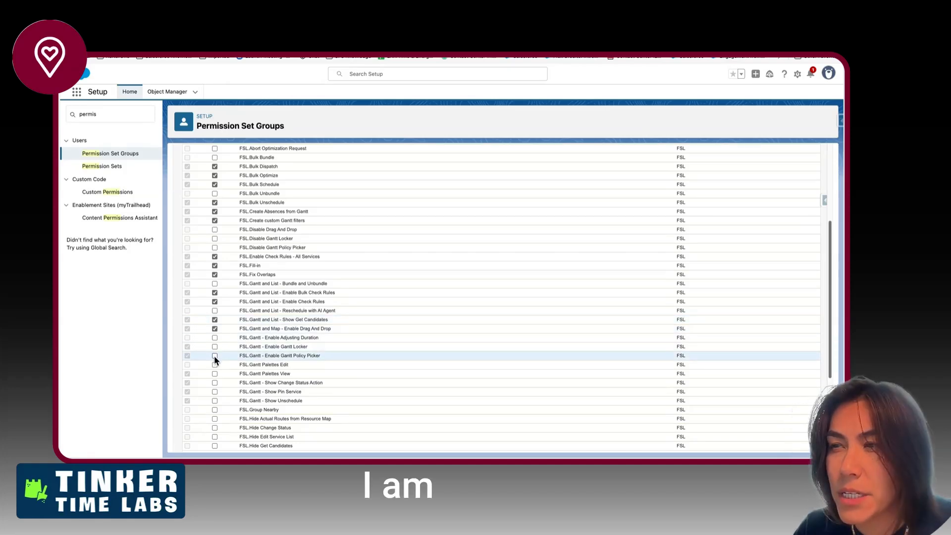
{"action": "left_click", "coordinate": [215, 356]}
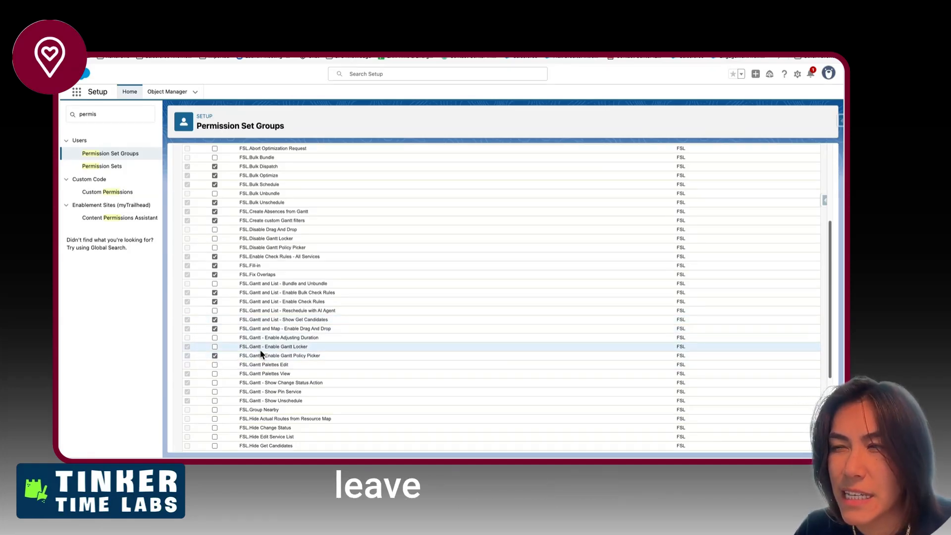
Mute FSL Gantt Palettes View and the Gantt permissions Show Change Status Action, Show Pin Service and Show Unschedule
{"action": "scroll", "coordinate": [214, 378], "scroll_direction": "down", "scroll_amount": 1}
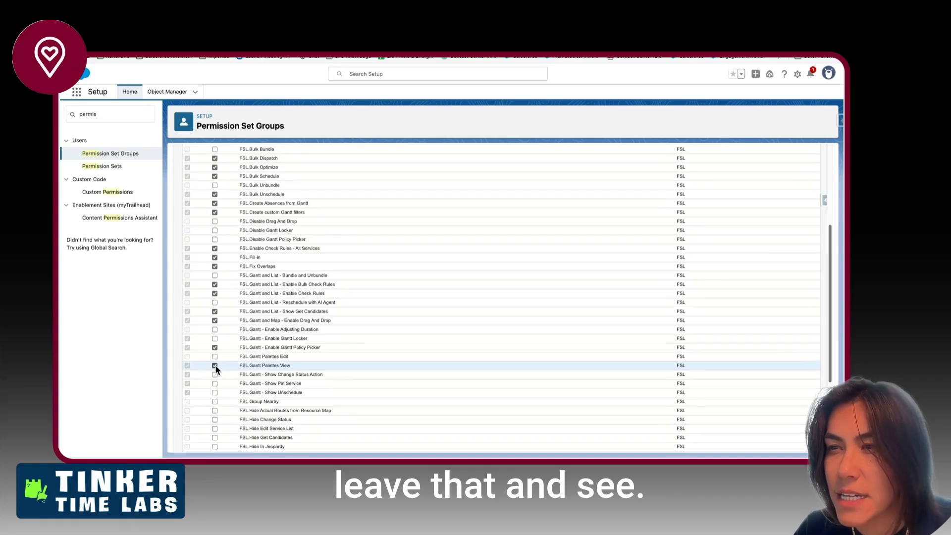
{"action": "left_click", "coordinate": [214, 365]}
{"action": "left_click", "coordinate": [215, 374]}
{"action": "left_click", "coordinate": [215, 384]}
{"action": "left_click", "coordinate": [214, 392]}
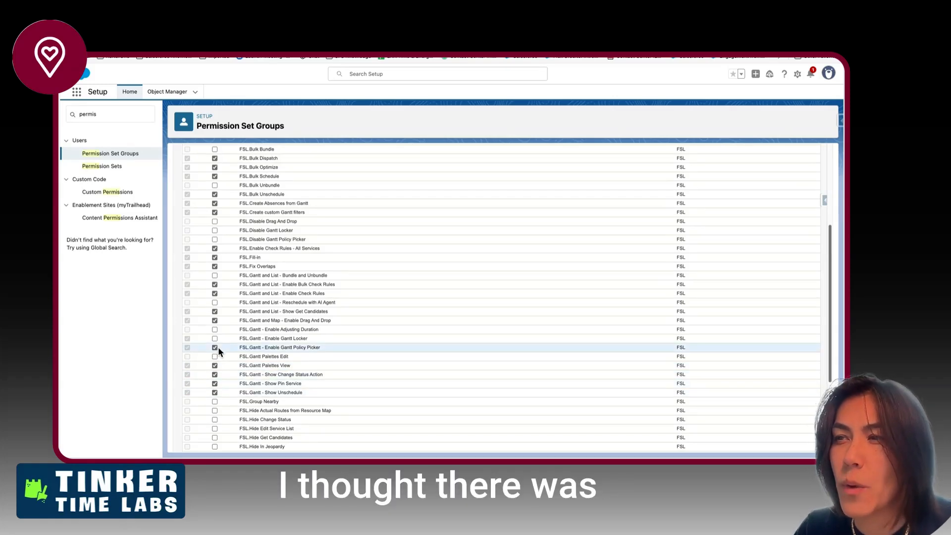
Mute FSL Longterm View, Map Polygons - Show In Jeopardy and Monthly Utilization, and review the first page of muted permissions
{"action": "scroll", "coordinate": [216, 346], "scroll_direction": "down", "scroll_amount": 2}
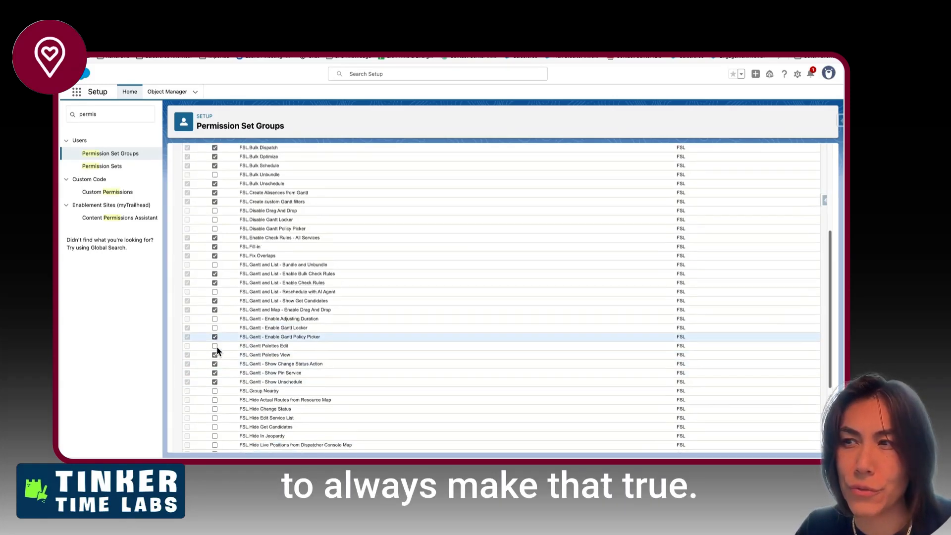
{"action": "scroll", "coordinate": [216, 346], "scroll_direction": "down", "scroll_amount": 3}
{"action": "scroll", "coordinate": [216, 351], "scroll_direction": "down", "scroll_amount": 1}
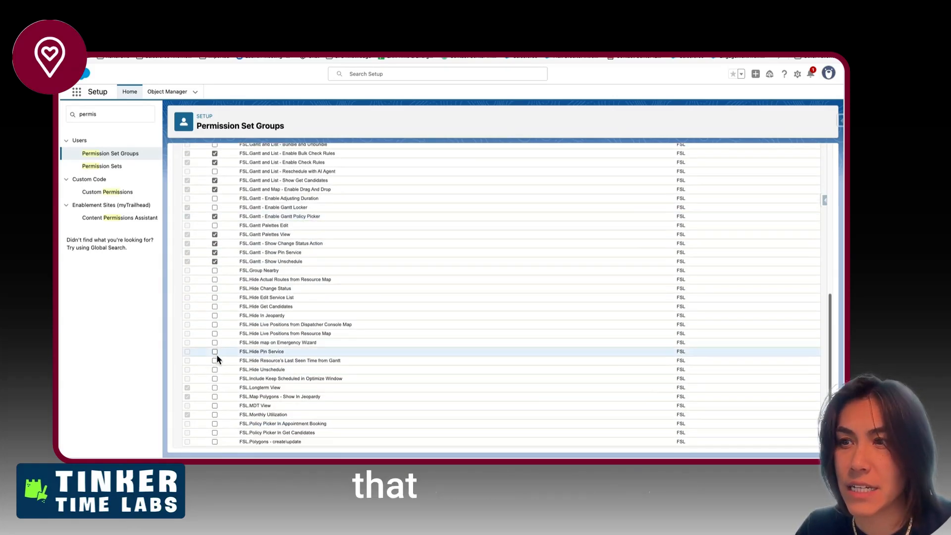
{"action": "left_click", "coordinate": [214, 388]}
{"action": "left_click", "coordinate": [214, 396]}
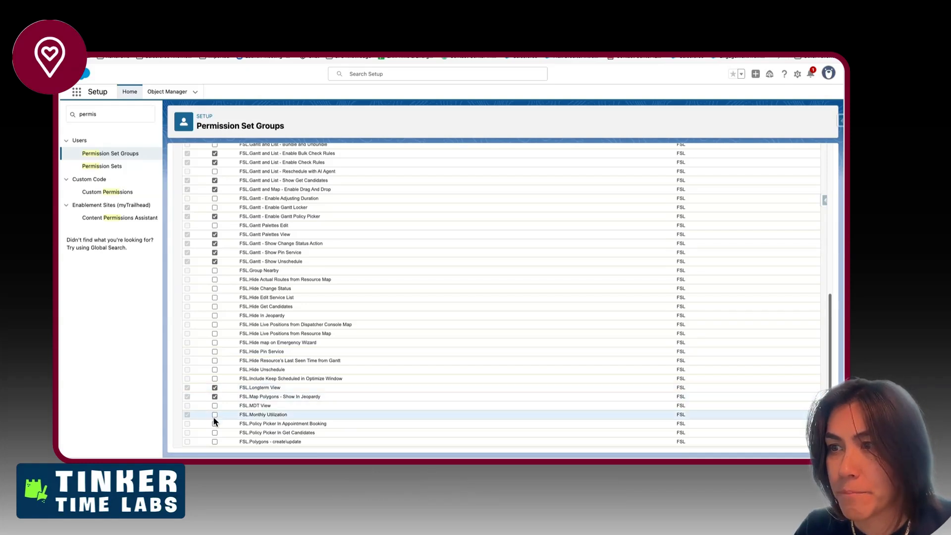
{"action": "left_click", "coordinate": [214, 415]}
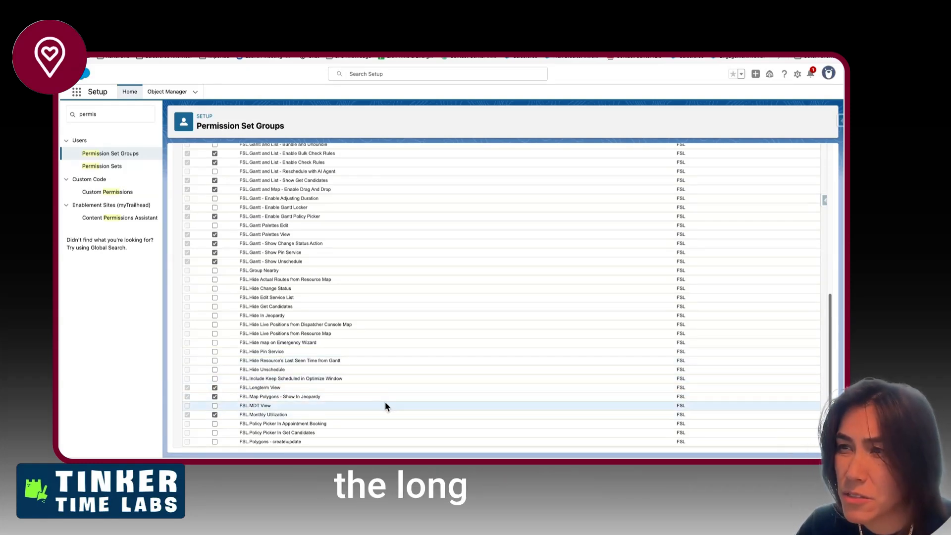
{"action": "scroll", "coordinate": [384, 405], "scroll_direction": "up", "scroll_amount": 10}
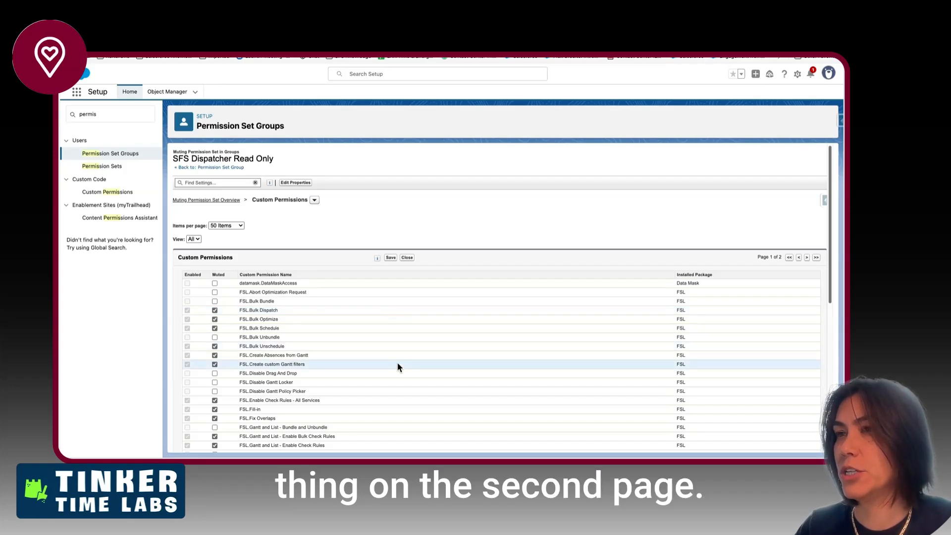
{"action": "scroll", "coordinate": [398, 367], "scroll_direction": "down", "scroll_amount": 10}
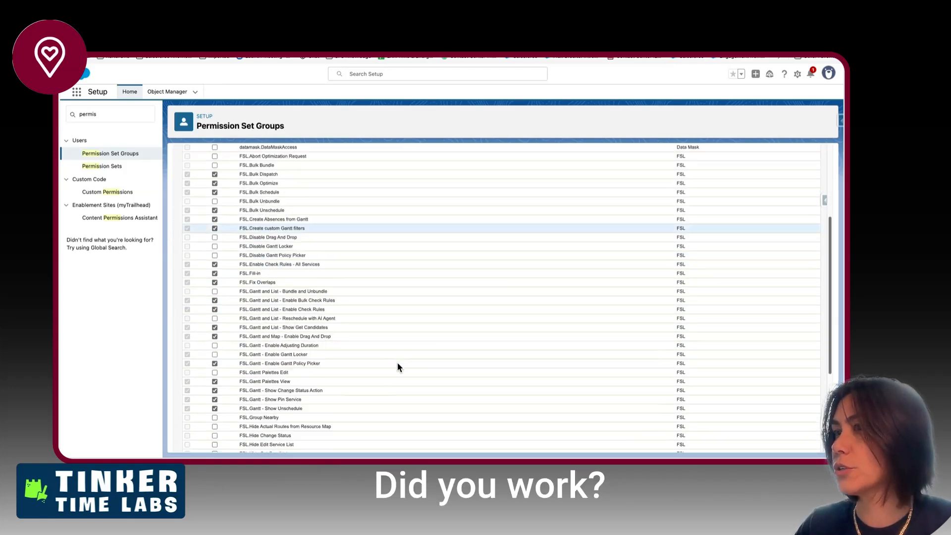
Save the muted selections on the first page of custom permissions and go to the second page
{"action": "scroll", "coordinate": [398, 365], "scroll_direction": "up", "scroll_amount": 12}
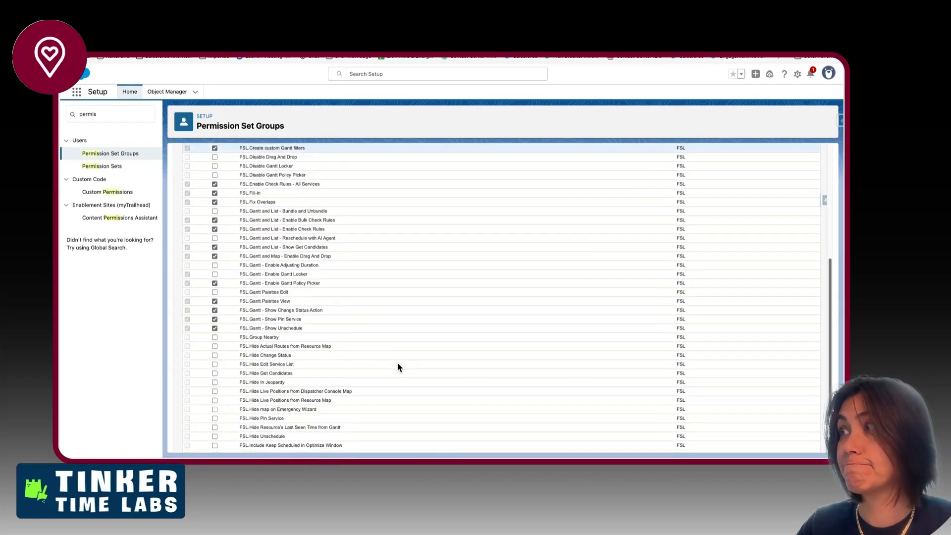
{"action": "left_click", "coordinate": [807, 258]}
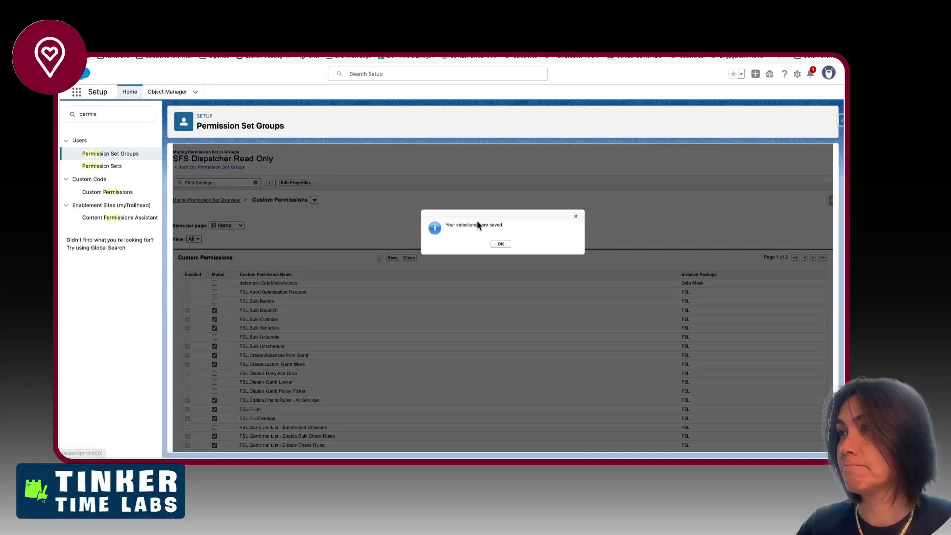
{"action": "left_click", "coordinate": [507, 244]}
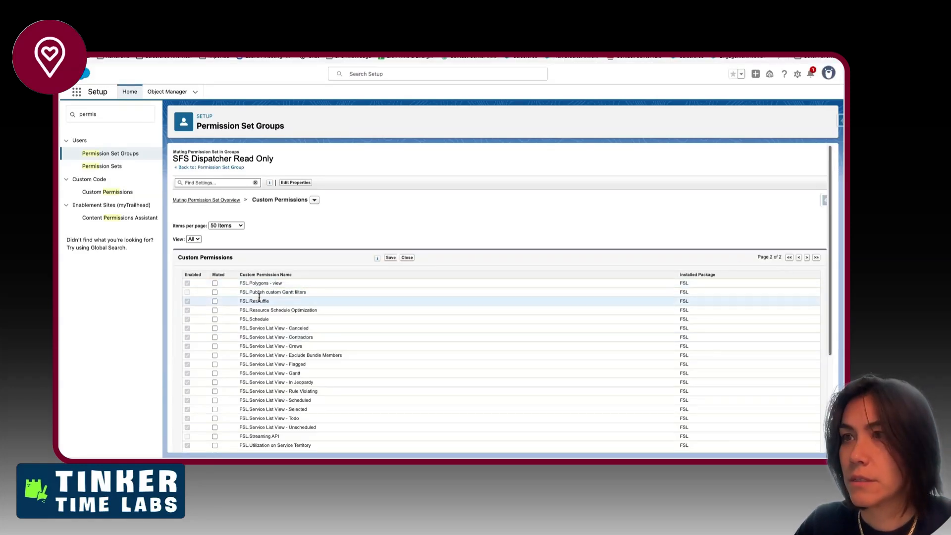
Mute the FSL custom permissions Polygons - view, Reshuffle, Resource Schedule Optimization and Schedule
{"action": "left_click", "coordinate": [214, 301]}
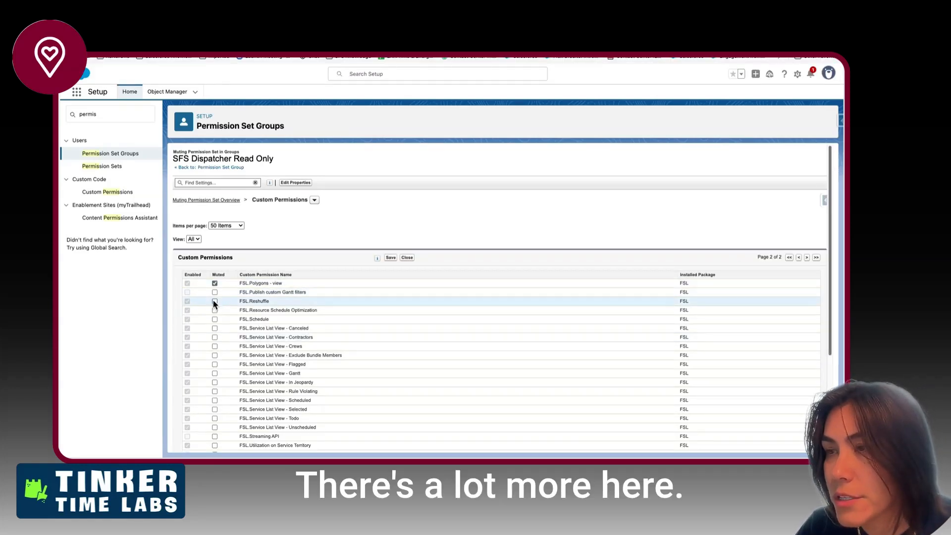
{"action": "left_click", "coordinate": [215, 310]}
{"action": "left_click", "coordinate": [215, 319]}
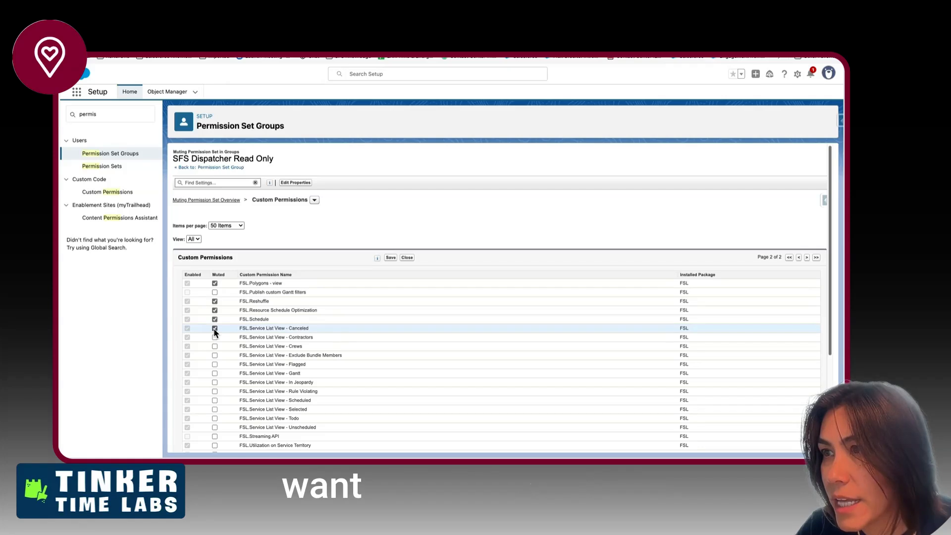
Mute the FSL Service List View permissions Canceled, Contractors, Crews, Exclude Bundle Members, Flagged, Gantt, In Jeopardy and Rule Violating
{"action": "left_click", "coordinate": [214, 328]}
{"action": "left_click", "coordinate": [215, 337]}
{"action": "left_click", "coordinate": [214, 346]}
{"action": "left_click", "coordinate": [214, 355]}
{"action": "left_click", "coordinate": [215, 364]}
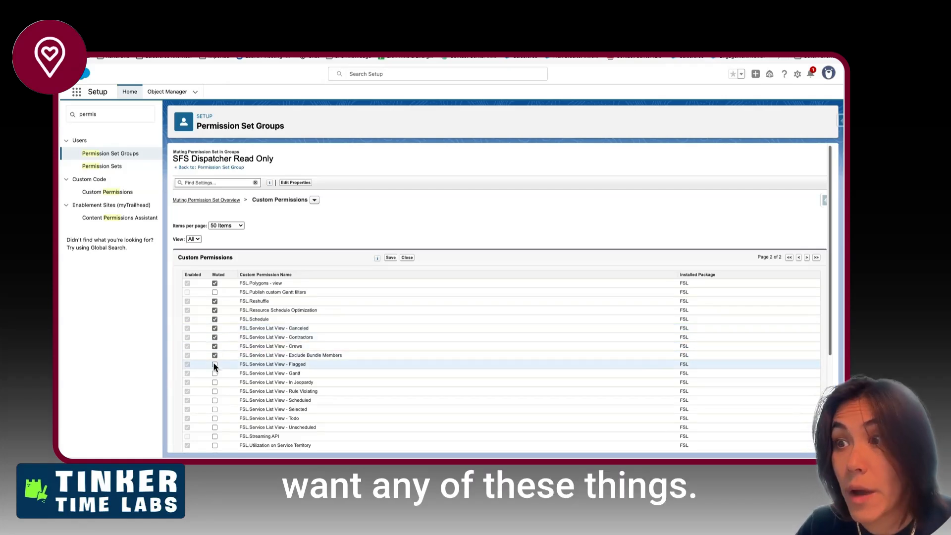
{"action": "scroll", "coordinate": [215, 366], "scroll_direction": "down", "scroll_amount": 1}
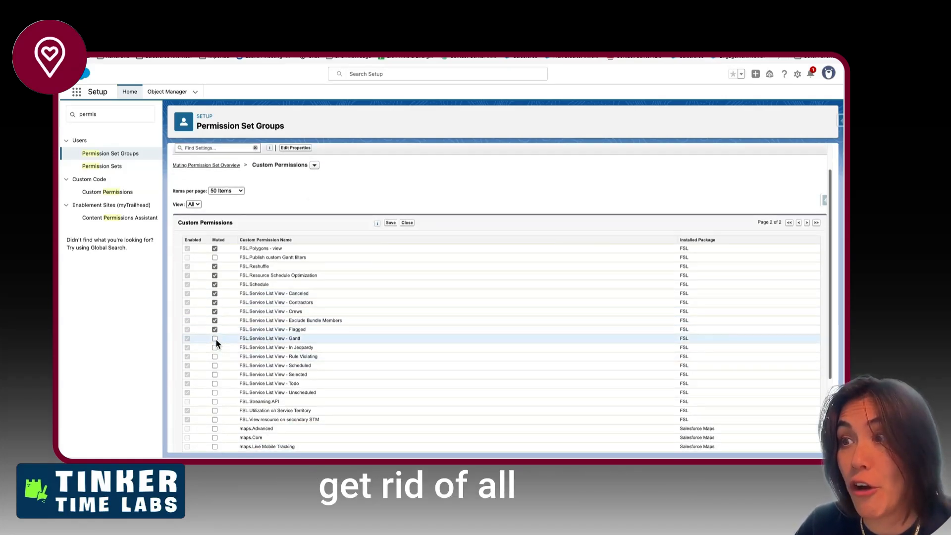
{"action": "left_click", "coordinate": [214, 339]}
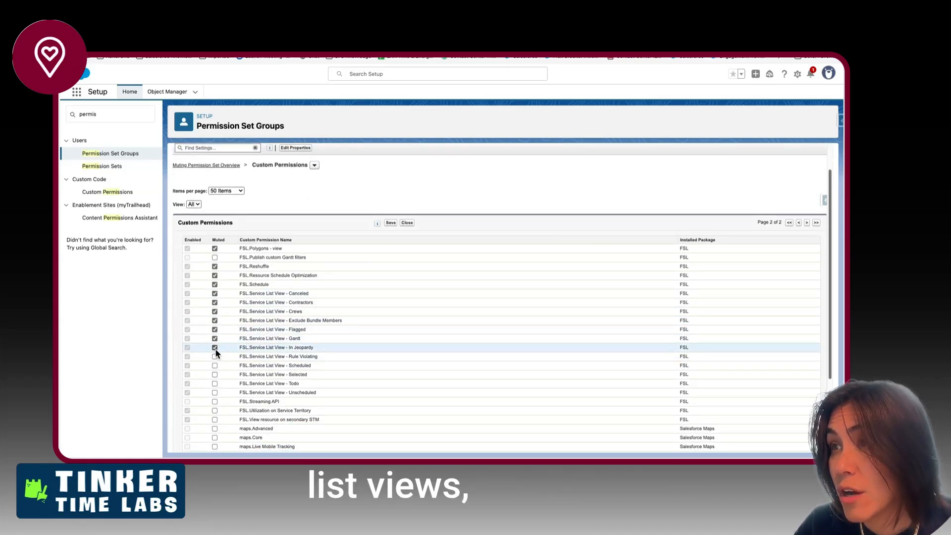
{"action": "left_click", "coordinate": [215, 357]}
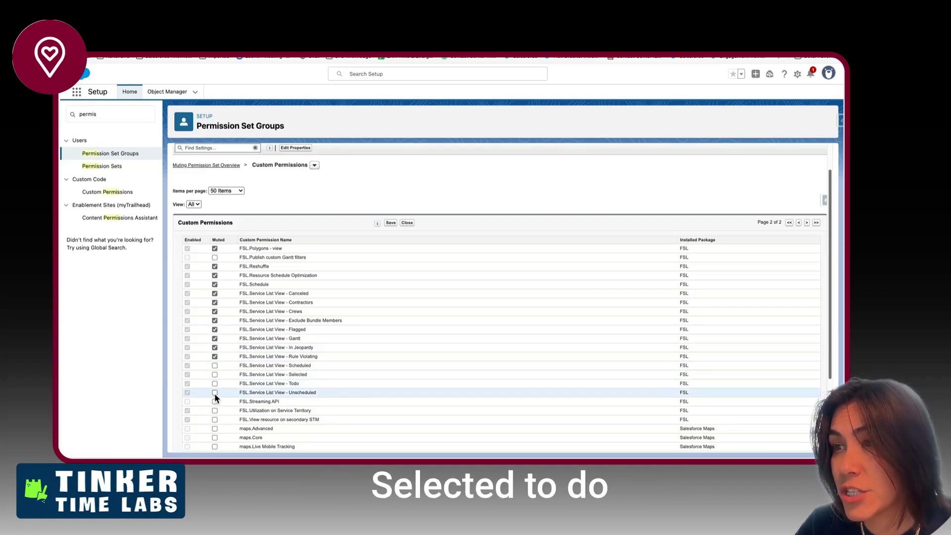
Mute FSL Utilization on Service Territory and View resource on secondary STM, and save the second page of muted permissions
{"action": "scroll", "coordinate": [215, 414], "scroll_direction": "down", "scroll_amount": 3}
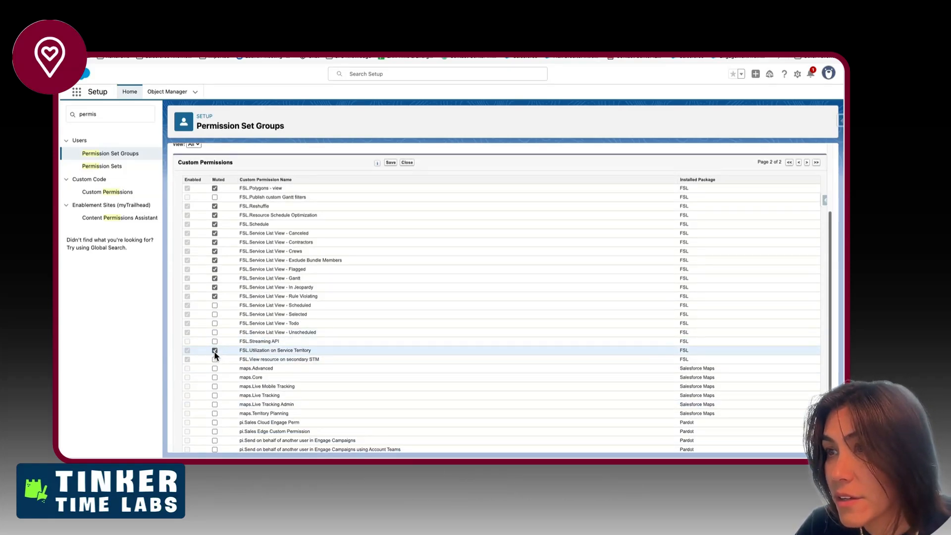
{"action": "left_click", "coordinate": [214, 351]}
{"action": "left_click", "coordinate": [215, 360]}
{"action": "scroll", "coordinate": [215, 363], "scroll_direction": "down", "scroll_amount": 1}
{"action": "scroll", "coordinate": [214, 358], "scroll_direction": "up", "scroll_amount": 5}
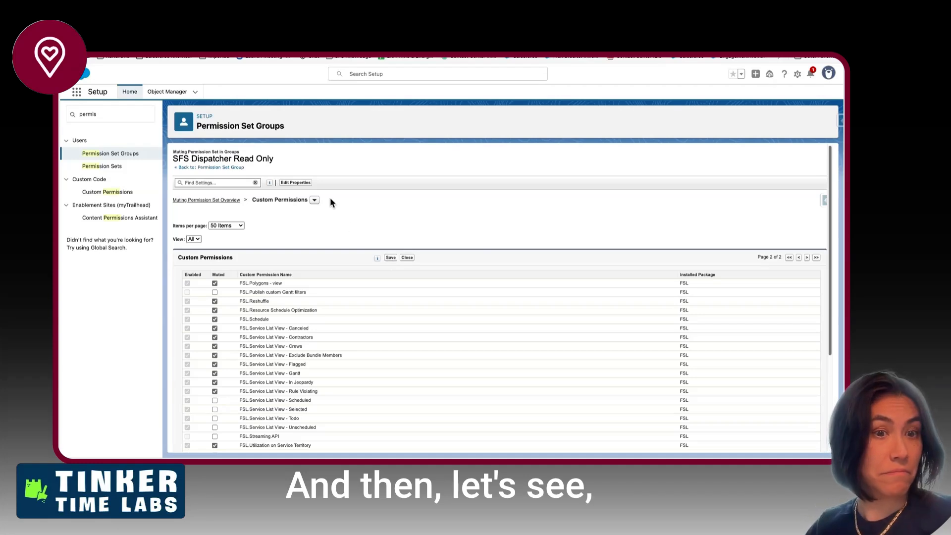
{"action": "left_click", "coordinate": [391, 259]}
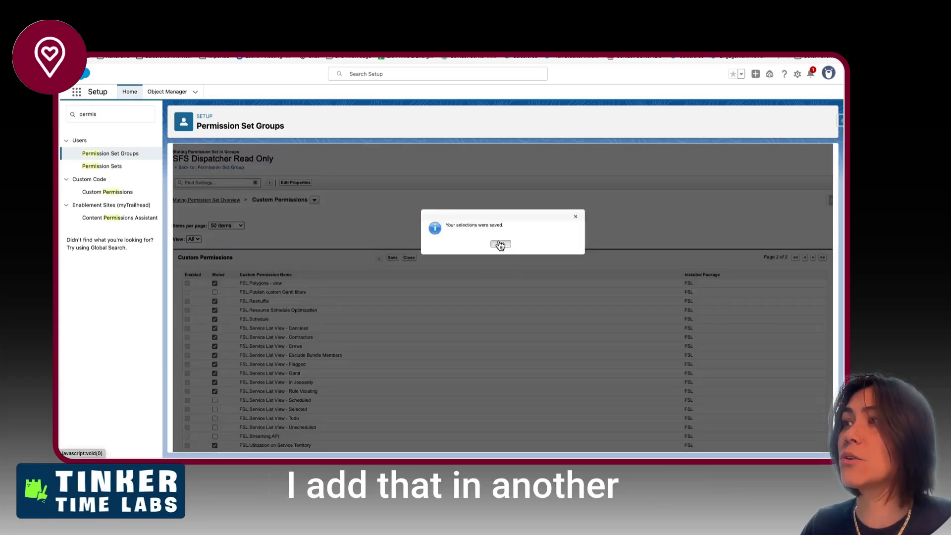
{"action": "left_click", "coordinate": [500, 245]}
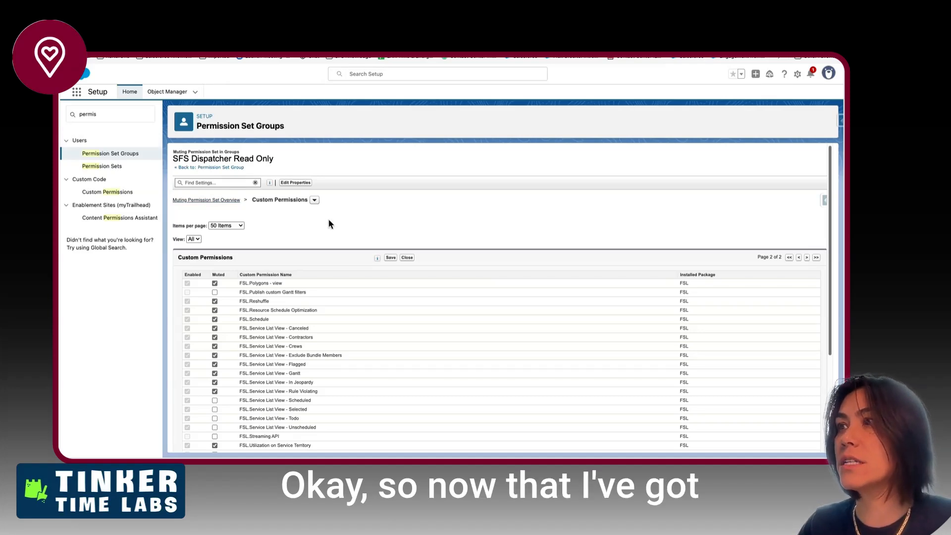
Return to the permission set groups list and open the SFS Dispatcher Read Only group
{"action": "left_click", "coordinate": [137, 154]}
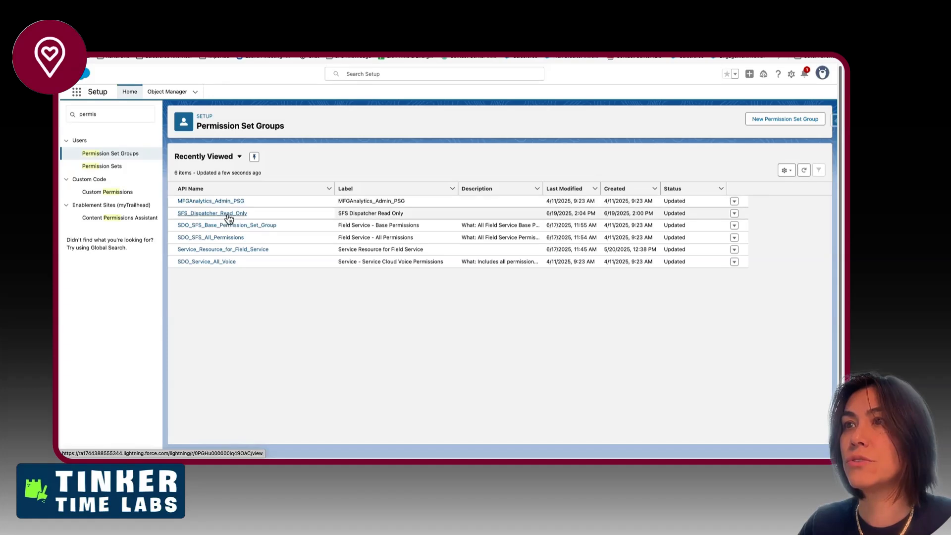
{"action": "left_click", "coordinate": [227, 214]}
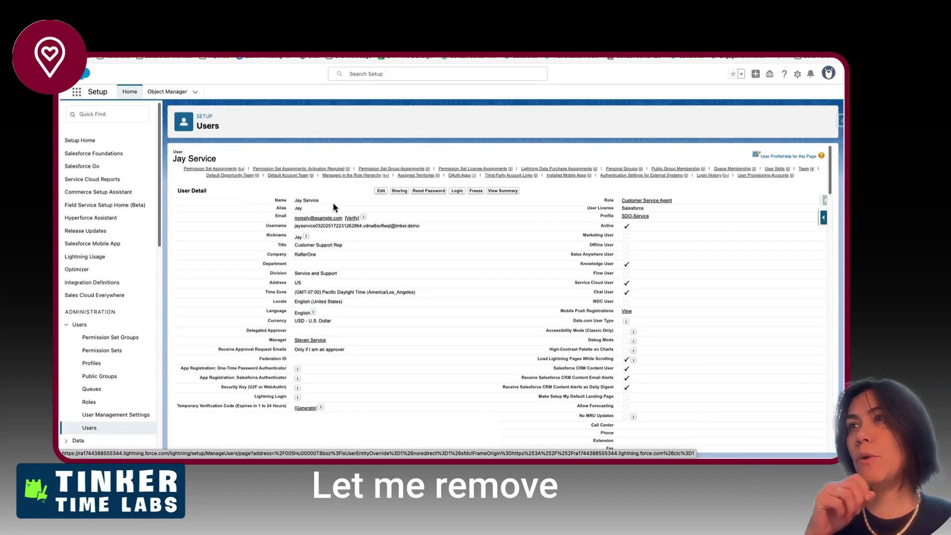
Try to delete the Field Service Dispatcher permission set license assignment from the customer support rep's user record
{"action": "mouse_move", "coordinate": [463, 169]}
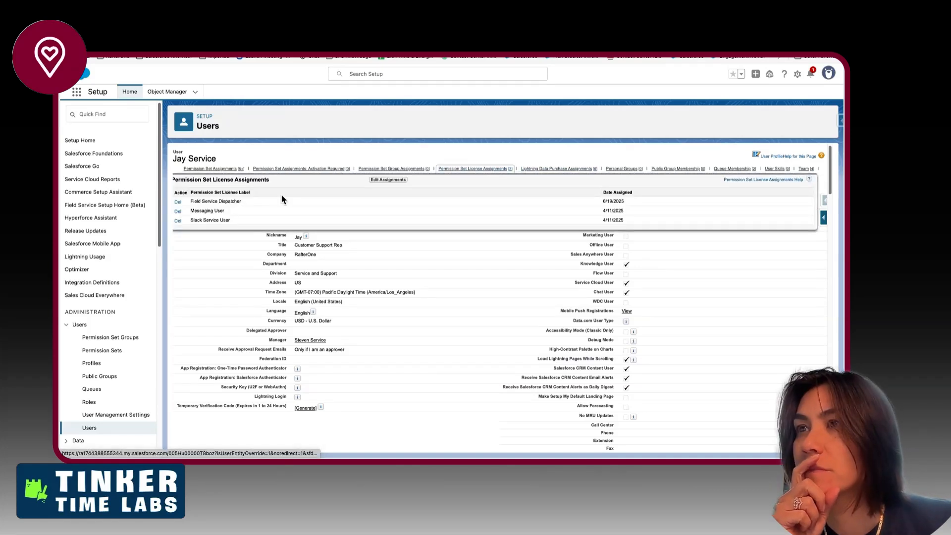
{"action": "left_click", "coordinate": [178, 202]}
{"action": "left_click", "coordinate": [521, 92]}
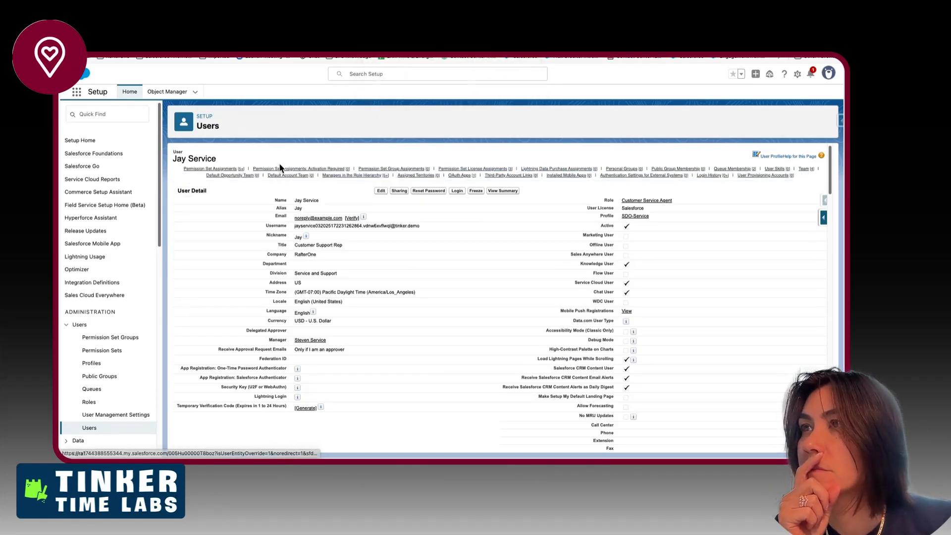
Delete the Field Service Dispatcher License and Field Service Dispatcher Permissions permission set assignments from the customer support rep's user record
{"action": "left_click", "coordinate": [226, 172]}
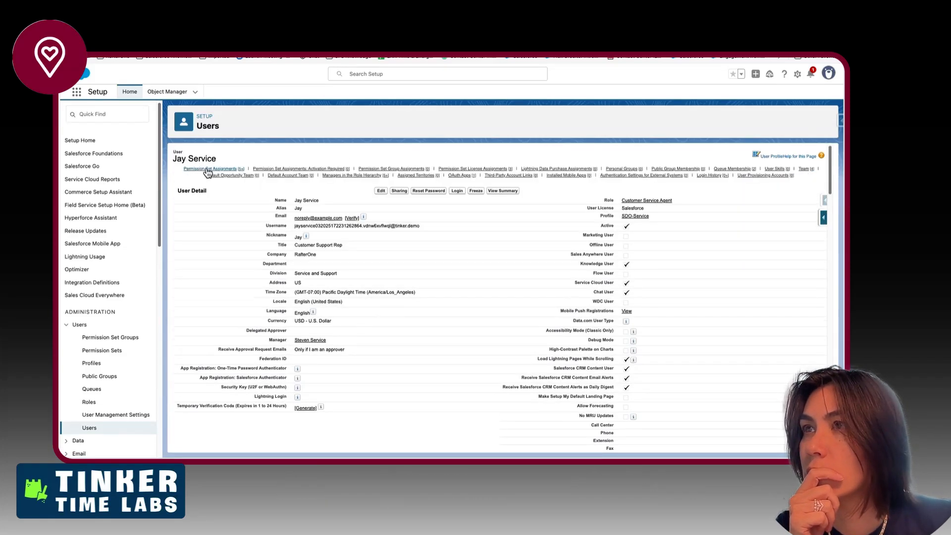
{"action": "mouse_move", "coordinate": [208, 171]}
{"action": "left_click", "coordinate": [179, 212]}
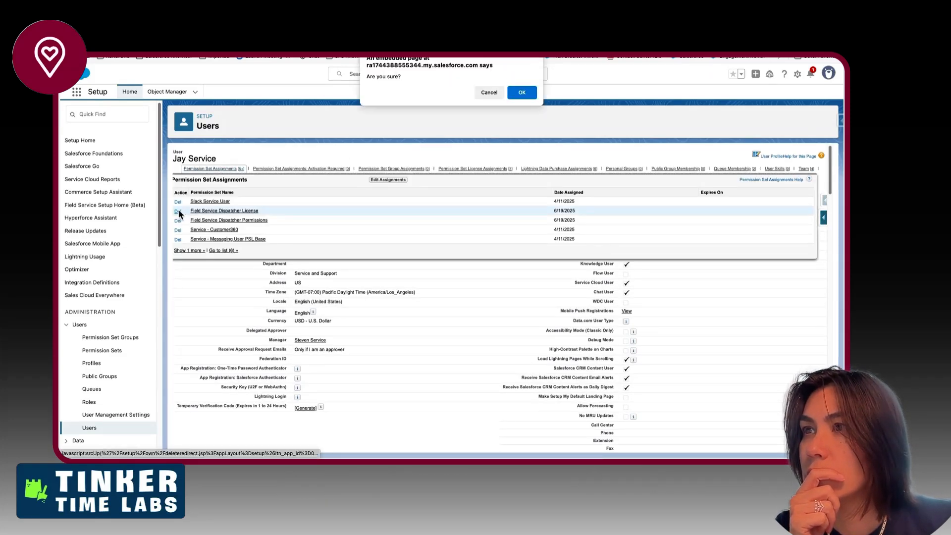
{"action": "left_click", "coordinate": [522, 92]}
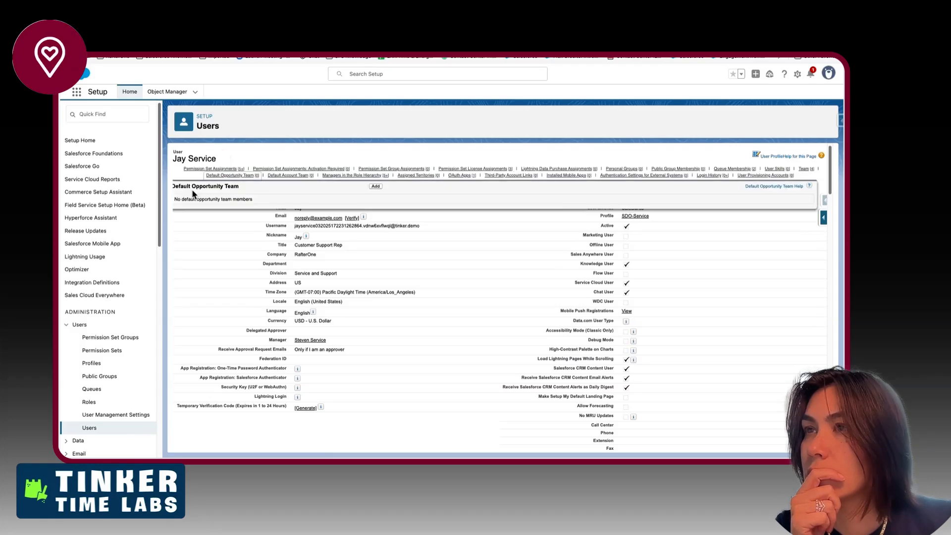
{"action": "mouse_move", "coordinate": [216, 171]}
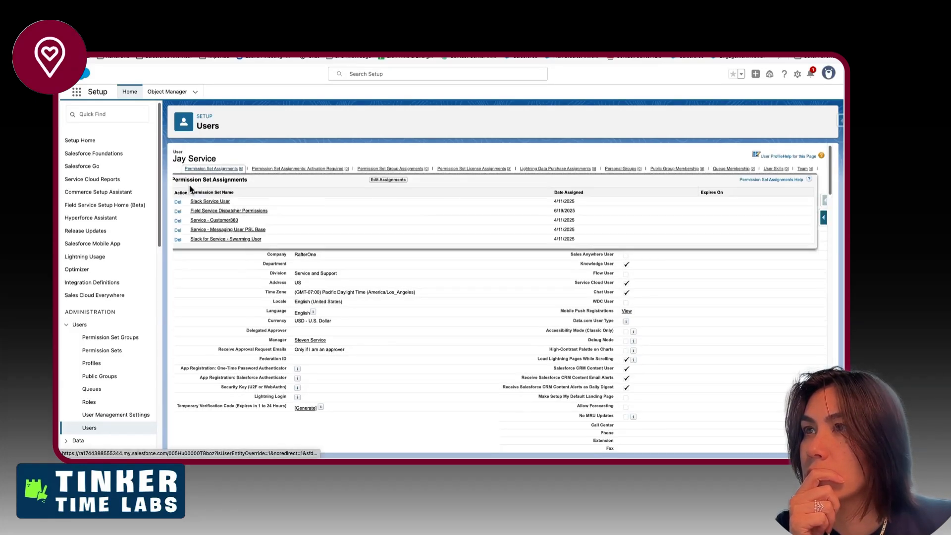
{"action": "left_click", "coordinate": [179, 212]}
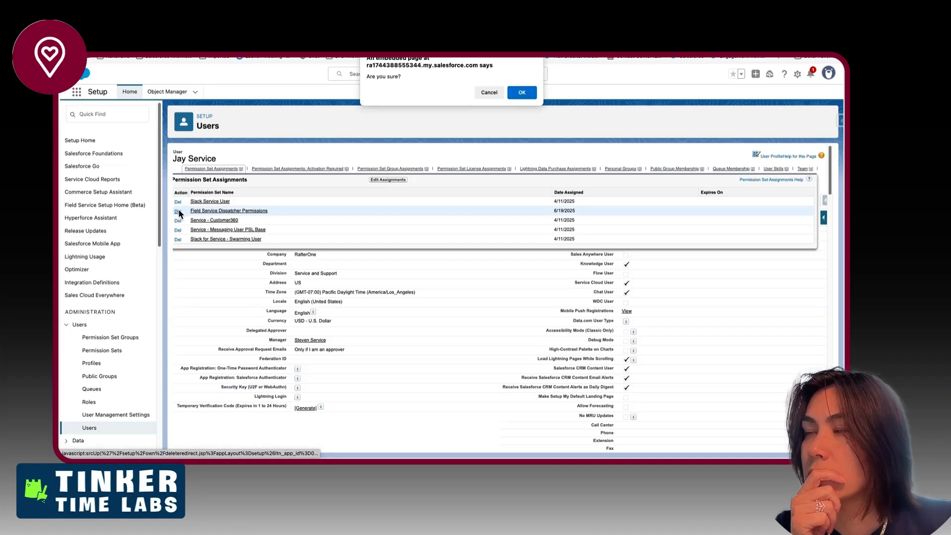
{"action": "left_click", "coordinate": [526, 95]}
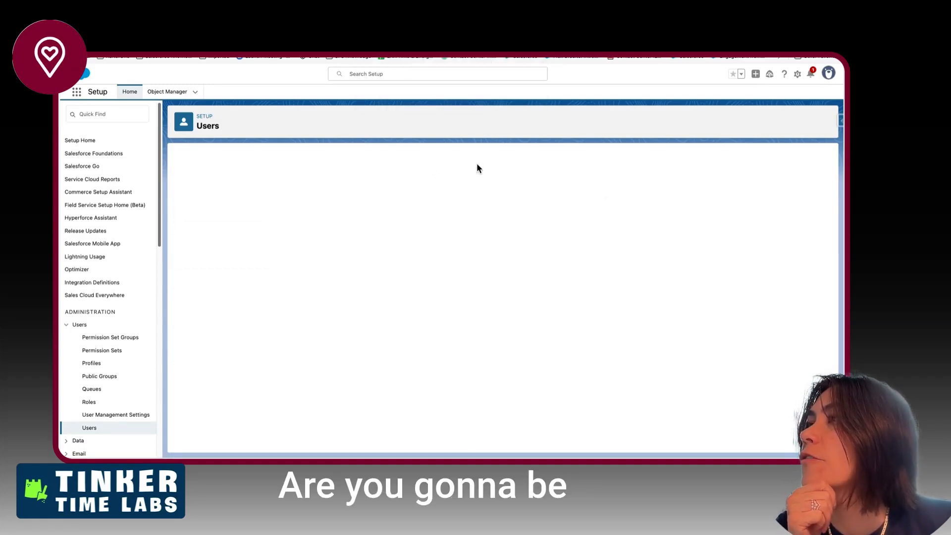
{"action": "mouse_move", "coordinate": [460, 172]}
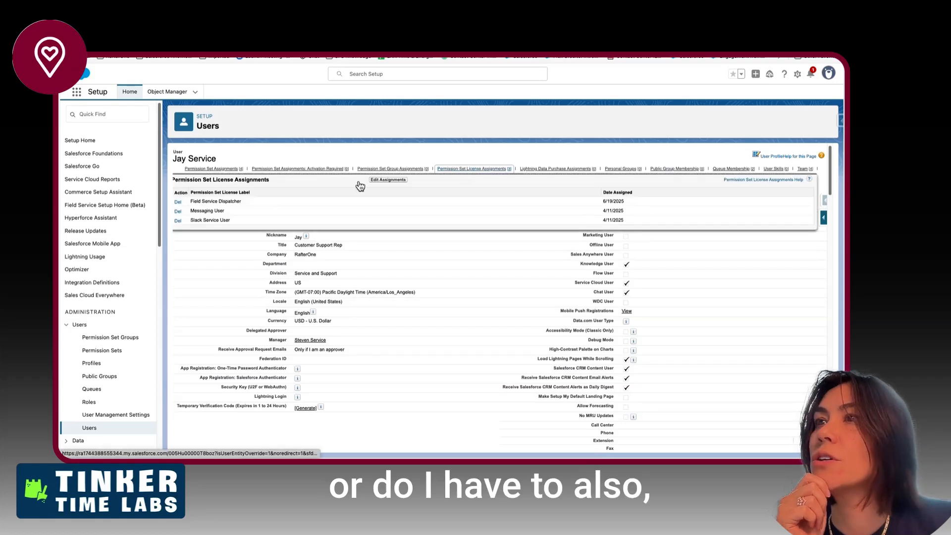
{"action": "left_click", "coordinate": [177, 202]}
{"action": "left_click", "coordinate": [493, 94]}
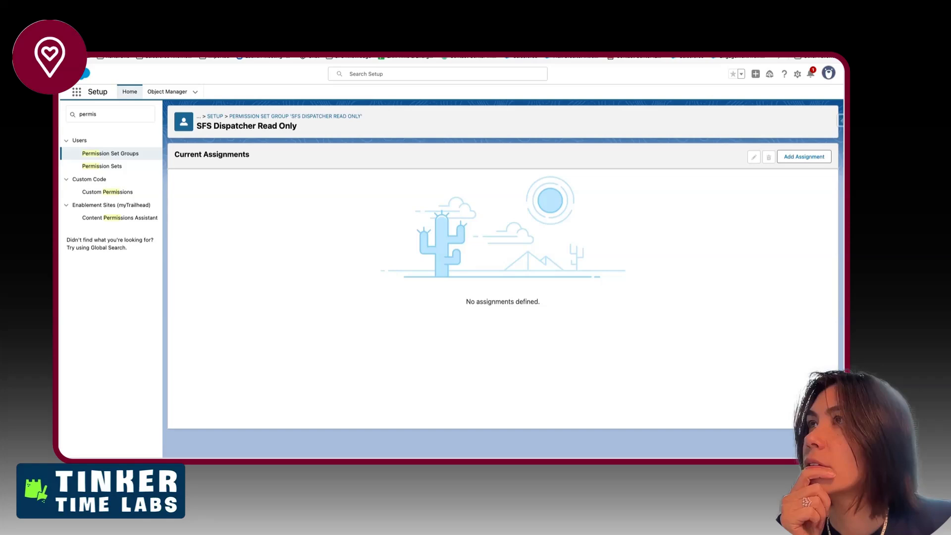
Find the customer support rep by first name and assign that user to the SFS Dispatcher Read Only permission set group
{"action": "left_click", "coordinate": [804, 157]}
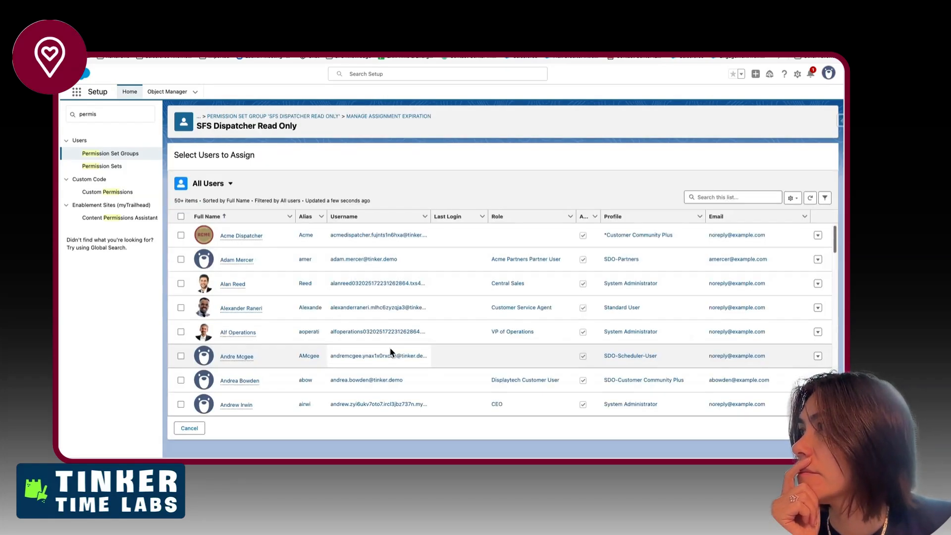
{"action": "left_click", "coordinate": [718, 198]}
{"action": "type", "text": "ja"}
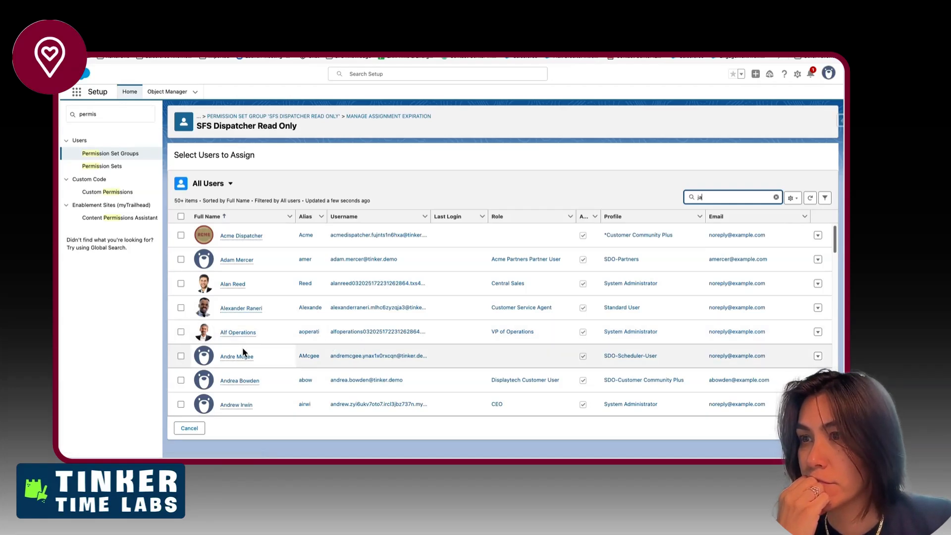
{"action": "type", "text": "y"}
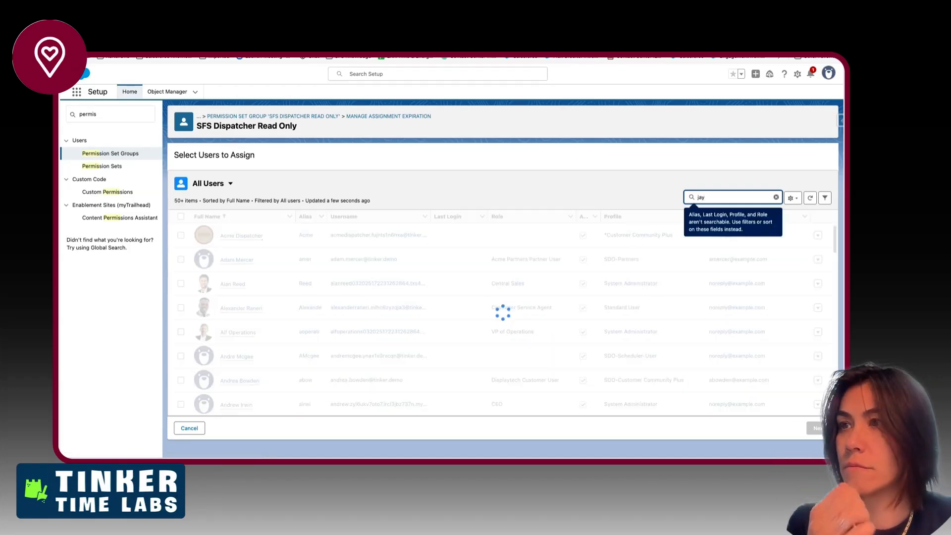
{"action": "left_click", "coordinate": [180, 235]}
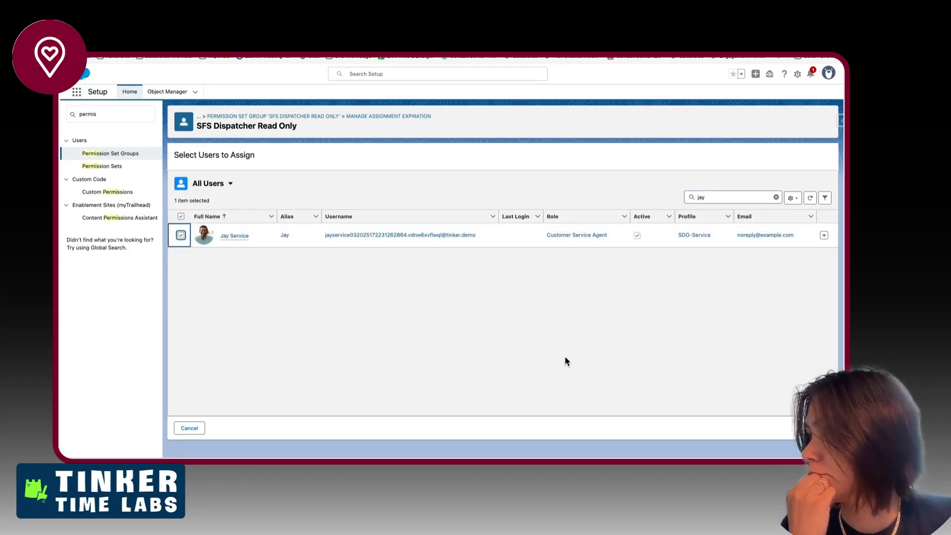
{"action": "left_click", "coordinate": [820, 428]}
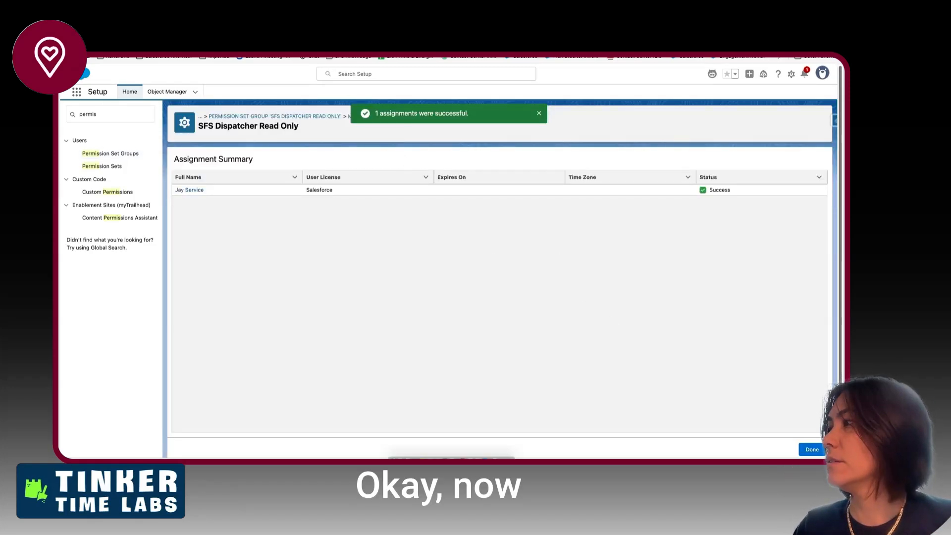
{"action": "left_click", "coordinate": [810, 450]}
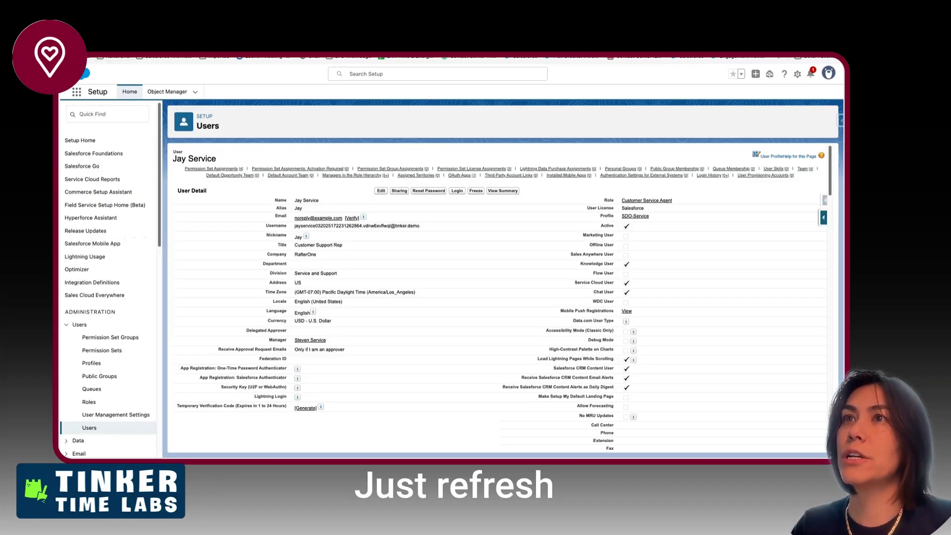
Refresh the support rep's user record to check the permission set group assignments, and log in as that user
{"action": "key", "text": "super+r"}
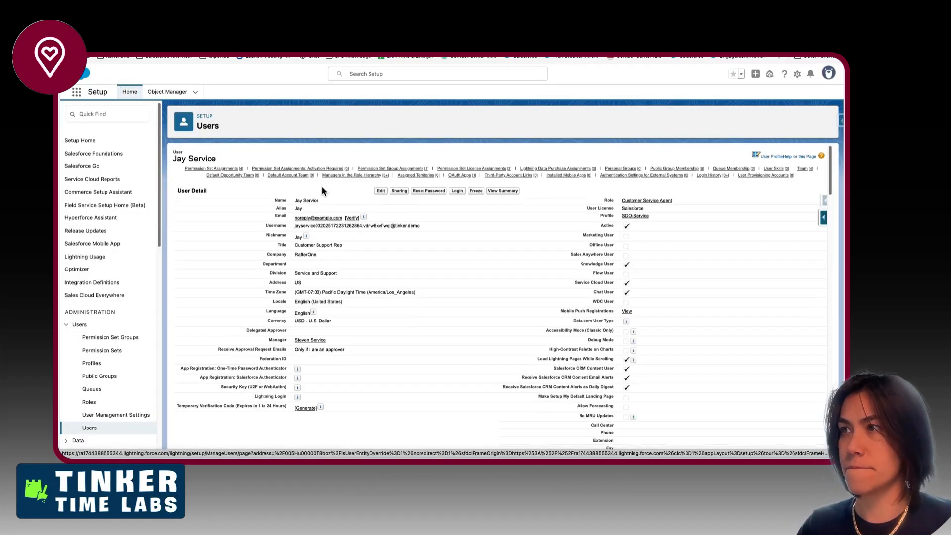
{"action": "mouse_move", "coordinate": [391, 169]}
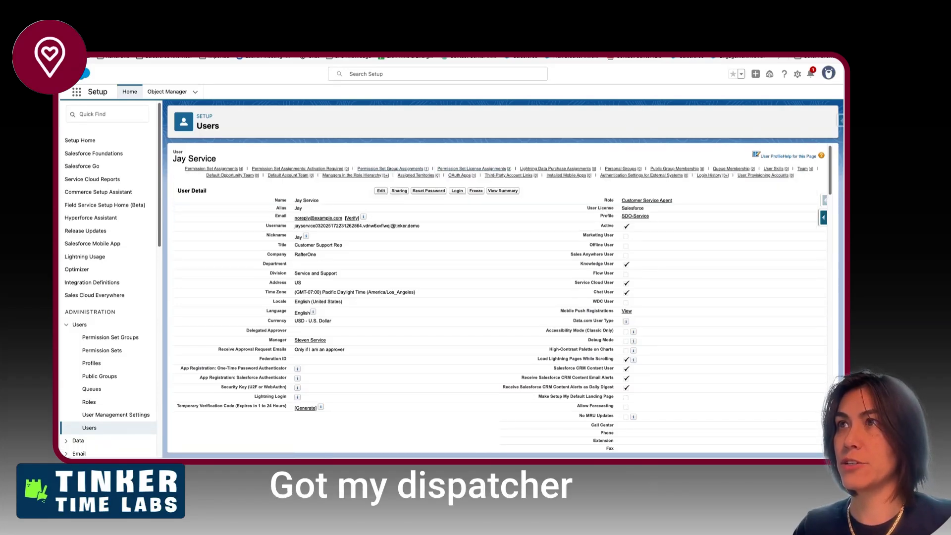
{"action": "left_click", "coordinate": [455, 191]}
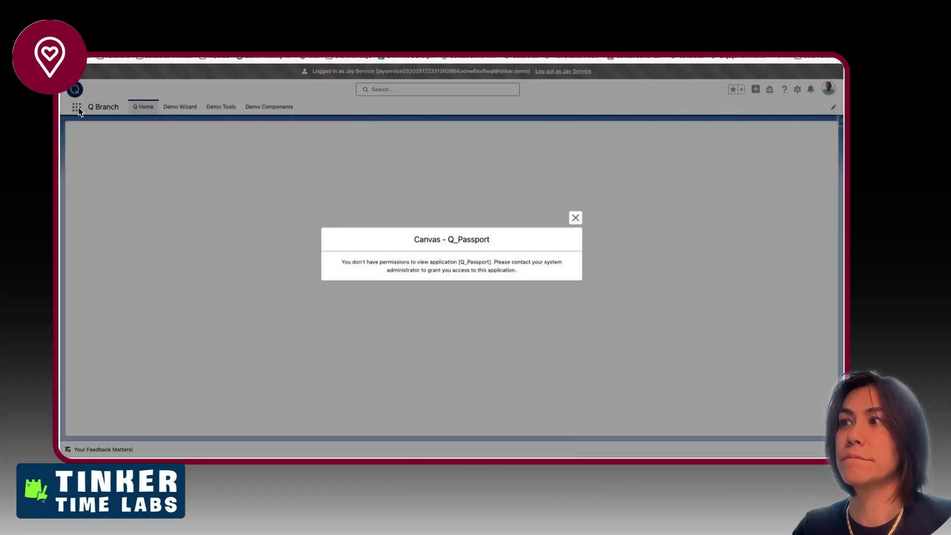
{"action": "left_click", "coordinate": [576, 218]}
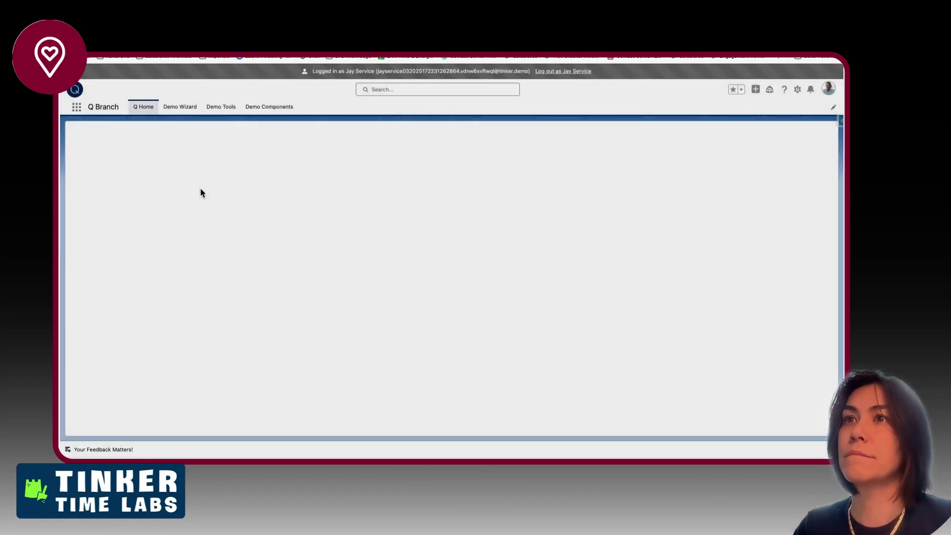
Open the Field Service app's dispatcher console as the support rep, try its appointment list filter, and reload the console
{"action": "left_click", "coordinate": [78, 109]}
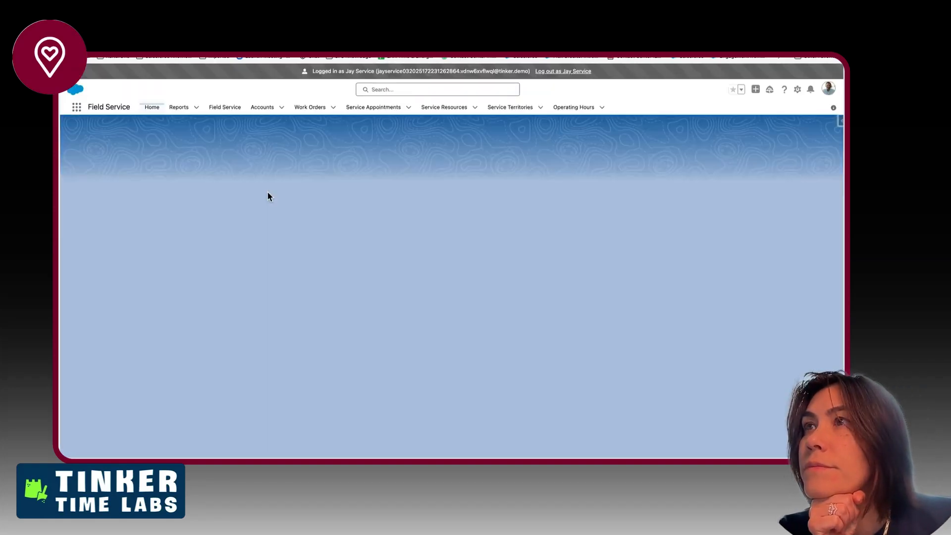
{"action": "left_click", "coordinate": [229, 111]}
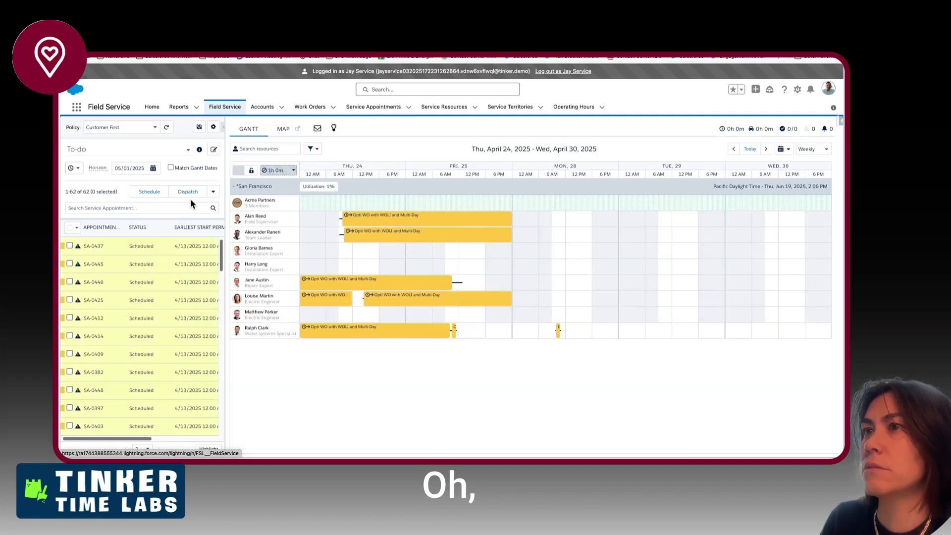
{"action": "left_click", "coordinate": [171, 148]}
{"action": "left_click", "coordinate": [172, 152]}
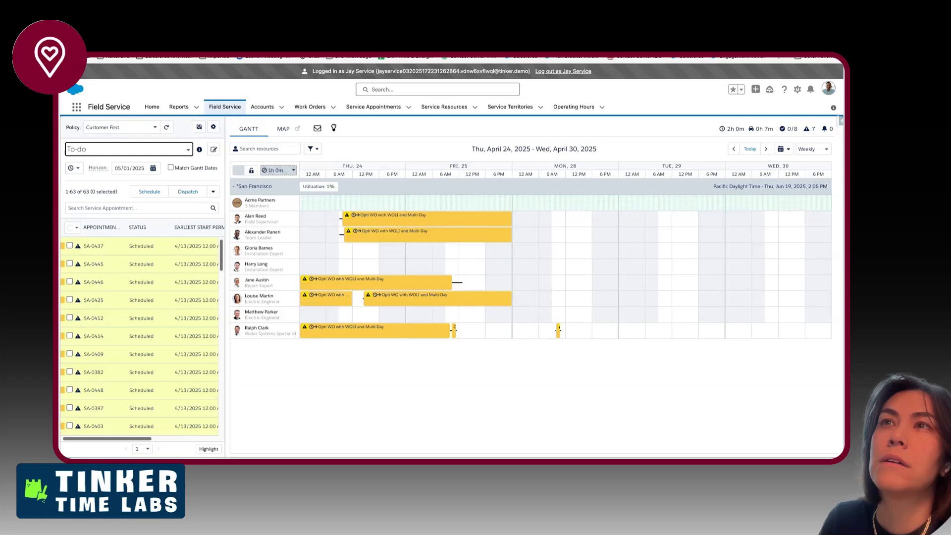
{"action": "key", "text": "super+r"}
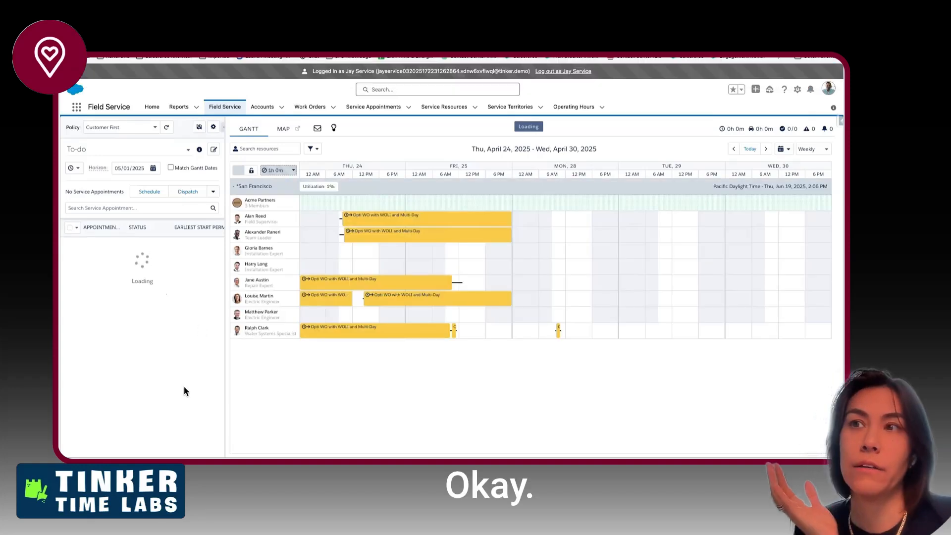
Check the dispatcher console's scheduling, bulk action and policy options, and log out as the support rep
{"action": "left_click", "coordinate": [154, 198]}
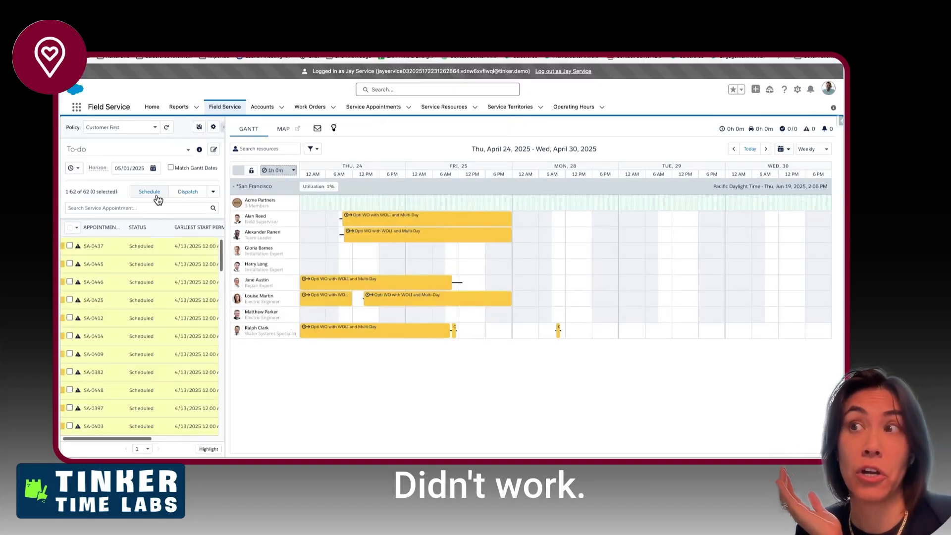
{"action": "left_click", "coordinate": [214, 192]}
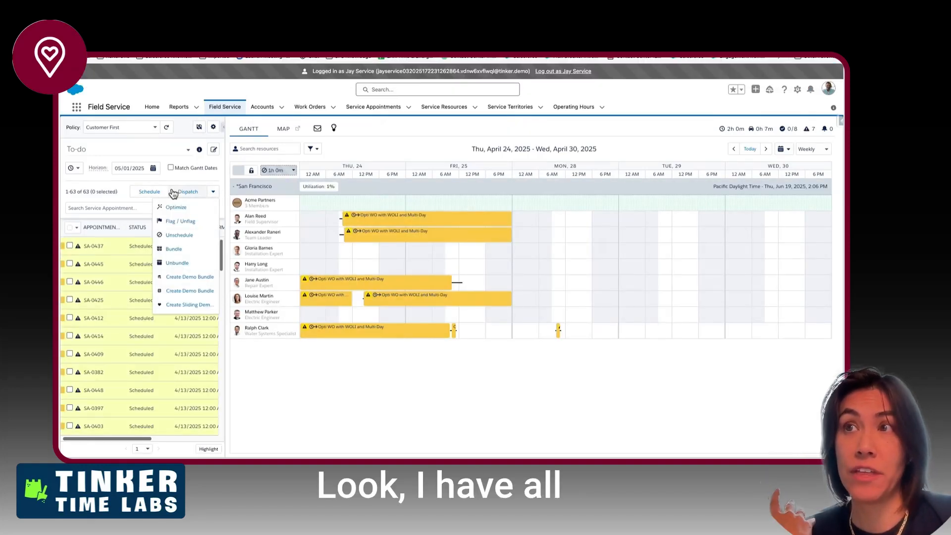
{"action": "left_click", "coordinate": [154, 127]}
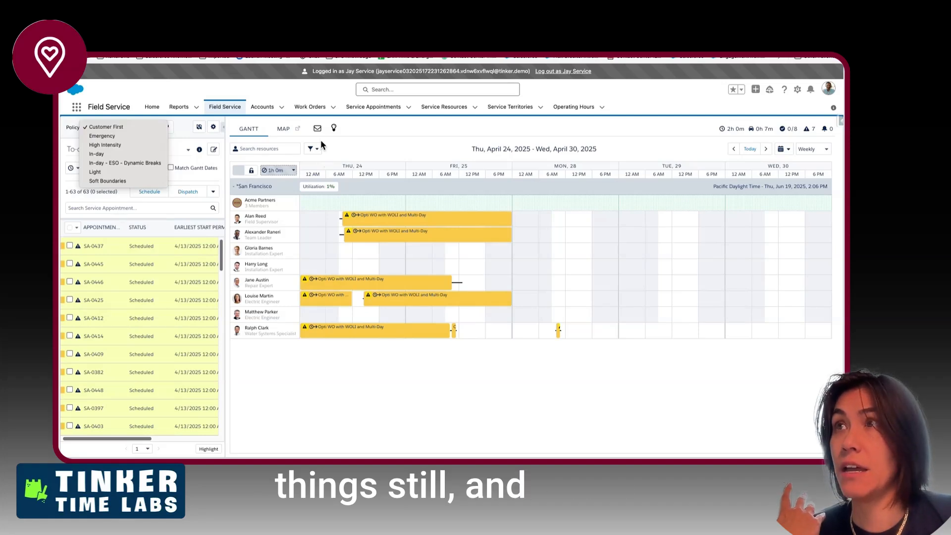
{"action": "key", "text": "Escape"}
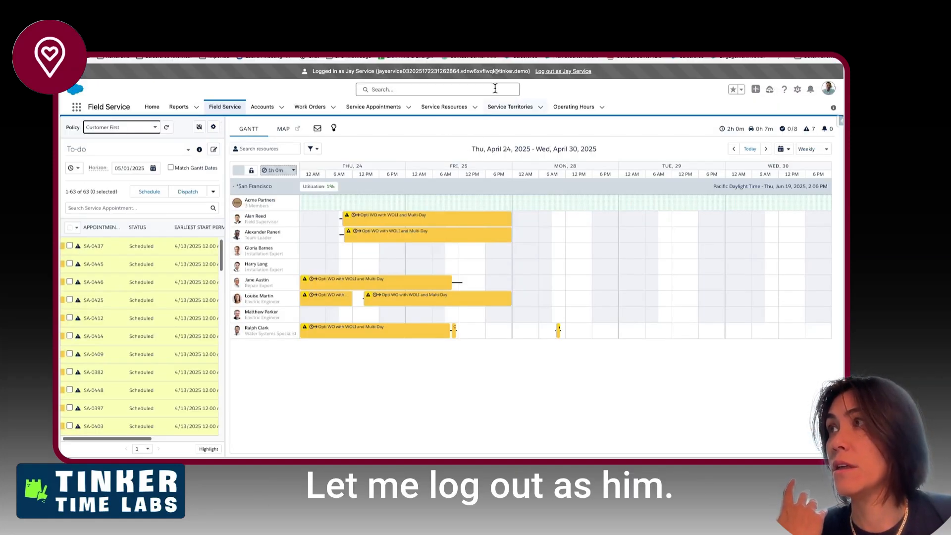
{"action": "left_click", "coordinate": [542, 73]}
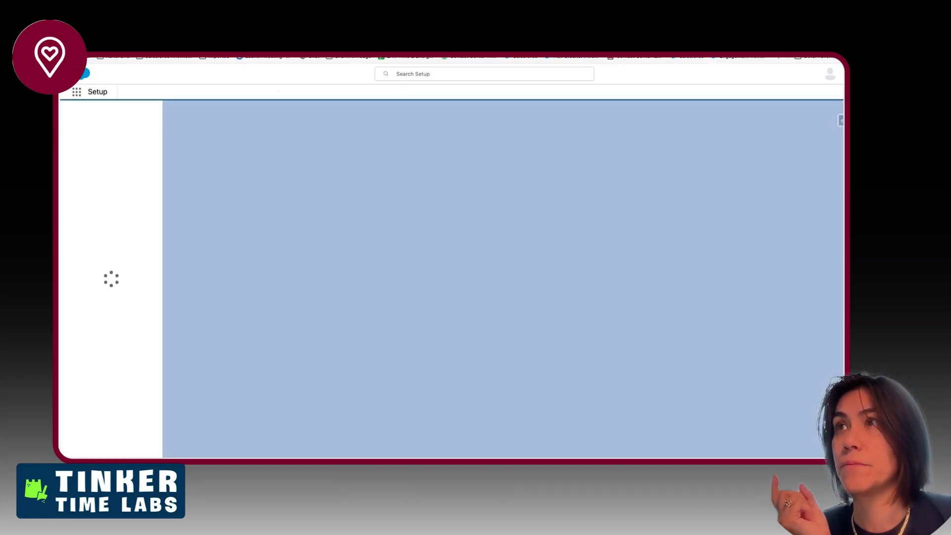
Open the muting permission set of the SFS Dispatcher Read Only group and review its enabled and muted custom permissions
{"action": "key", "text": "ctrl+Tab"}
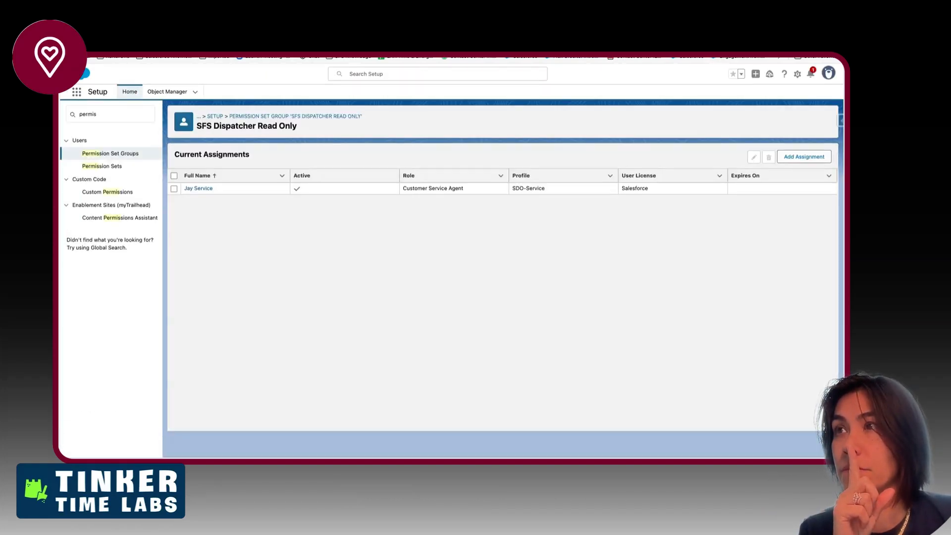
{"action": "left_click", "coordinate": [294, 117]}
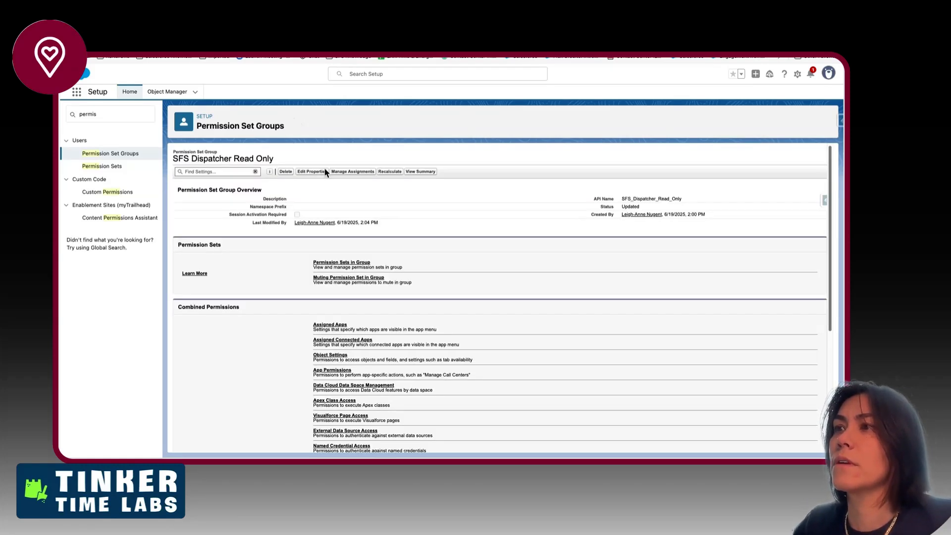
{"action": "left_click", "coordinate": [346, 278]}
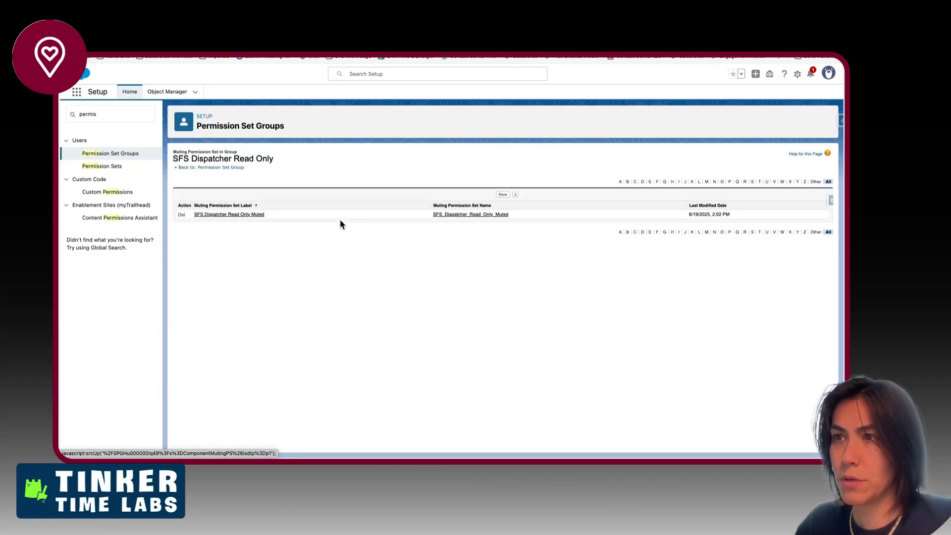
{"action": "left_click", "coordinate": [260, 214]}
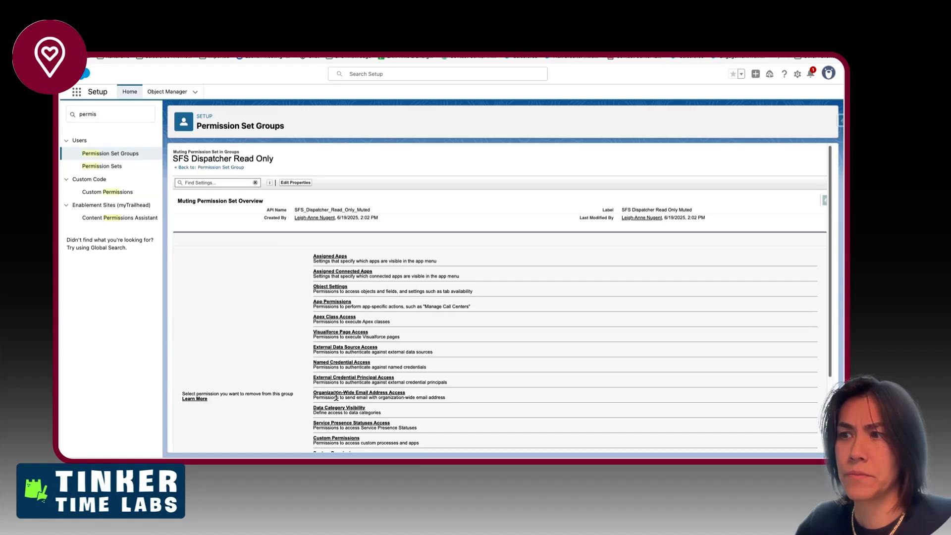
{"action": "scroll", "coordinate": [336, 410], "scroll_direction": "down", "scroll_amount": 1}
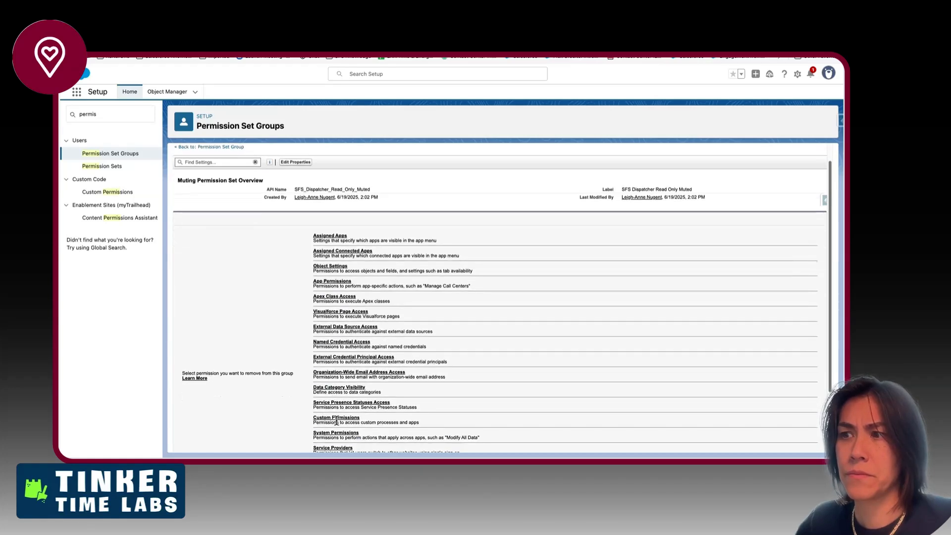
{"action": "left_click", "coordinate": [336, 419]}
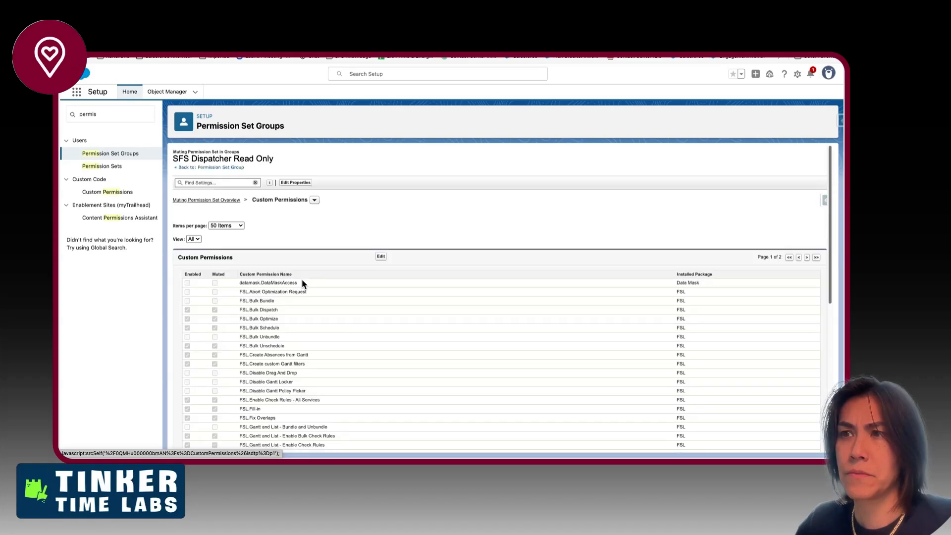
{"action": "scroll", "coordinate": [303, 283], "scroll_direction": "down", "scroll_amount": 3}
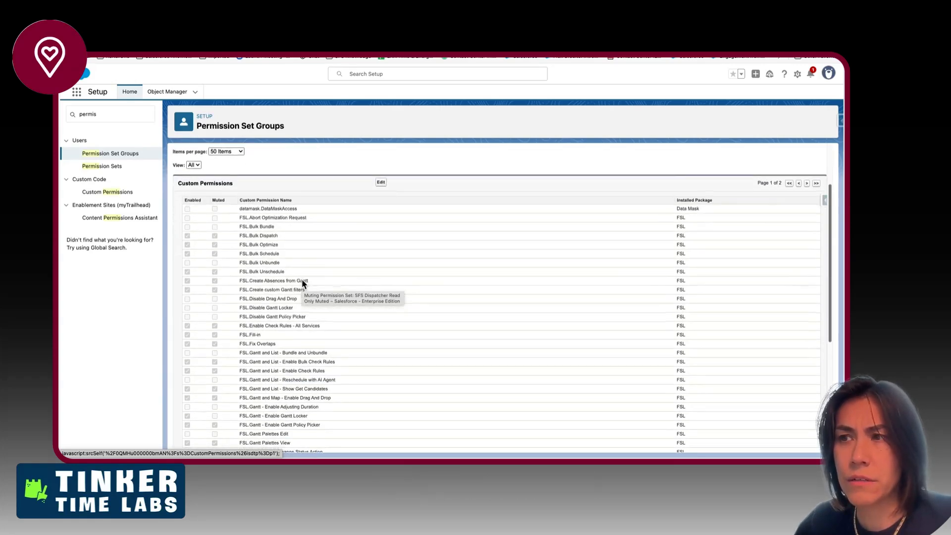
{"action": "scroll", "coordinate": [302, 281], "scroll_direction": "down", "scroll_amount": 6}
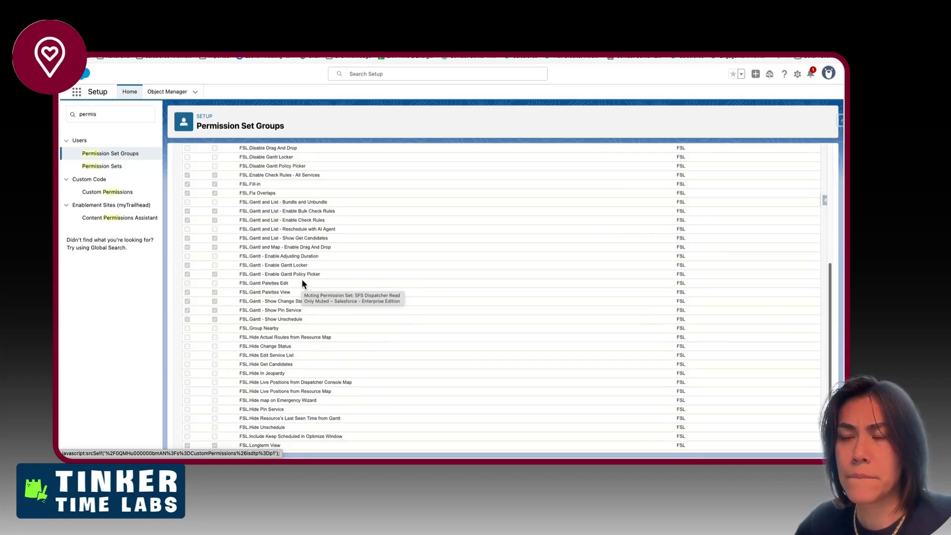
{"action": "scroll", "coordinate": [304, 284], "scroll_direction": "down", "scroll_amount": 3}
{"action": "scroll", "coordinate": [303, 283], "scroll_direction": "up", "scroll_amount": 10}
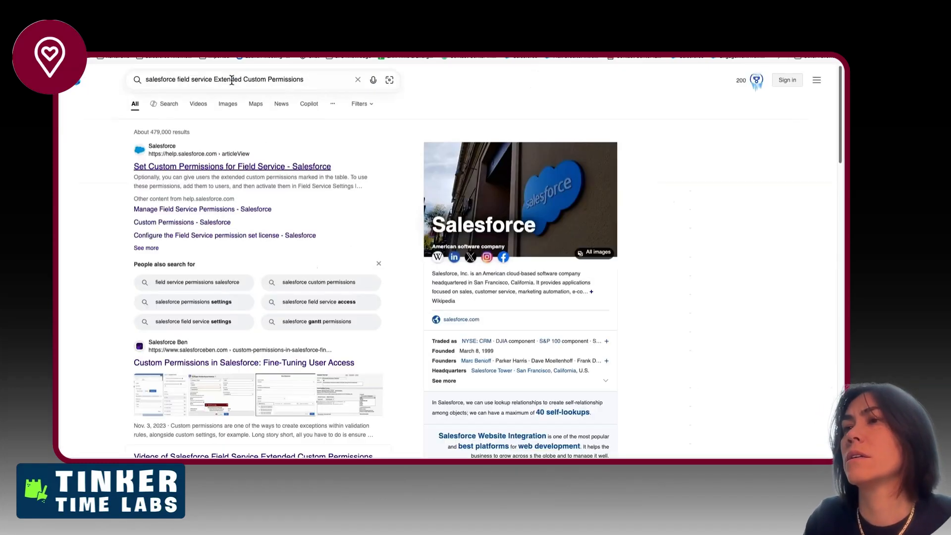
Search the web for "salesforce field service lock dispatcher console"
{"action": "left_click", "coordinate": [213, 79]}
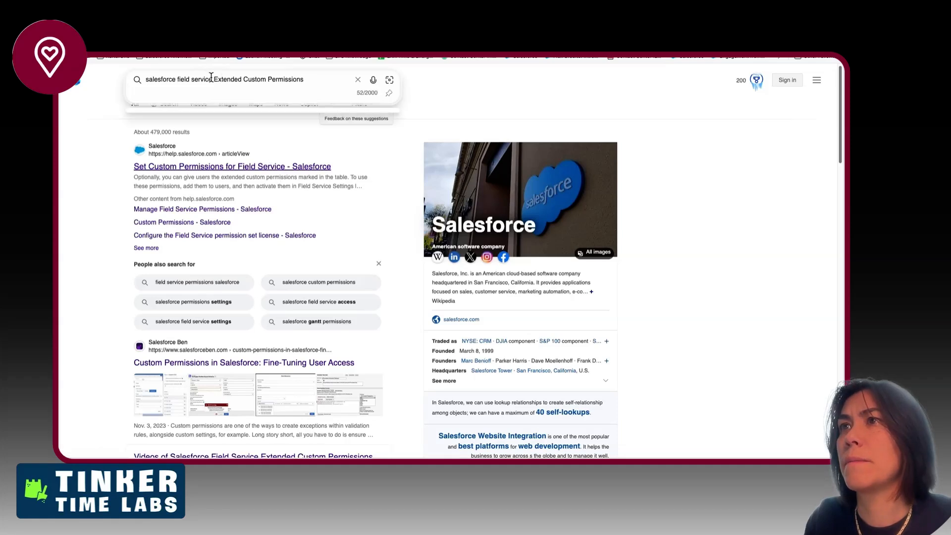
{"action": "left_click_drag", "start_coordinate": [213, 79], "coordinate": [344, 80]}
{"action": "key", "text": "BackSpace"}
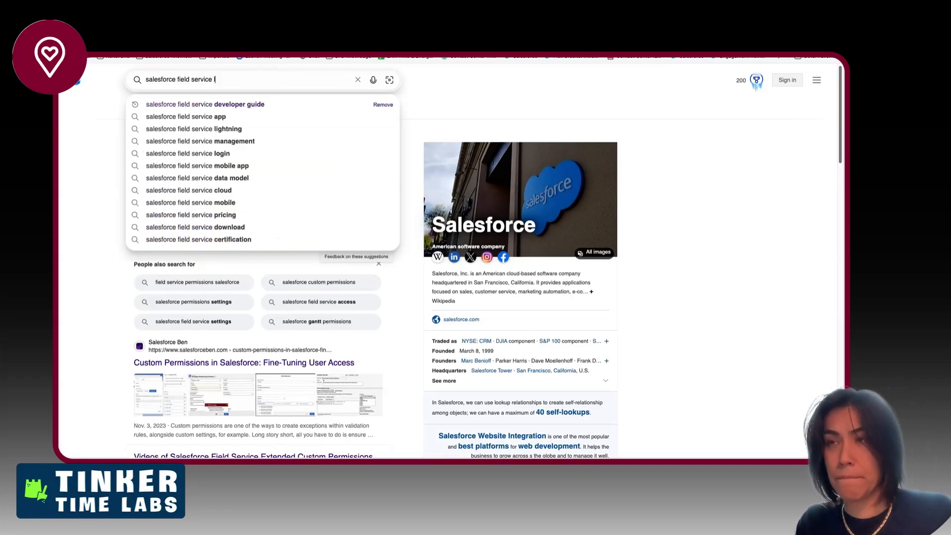
{"action": "type", "text": "lock dis"}
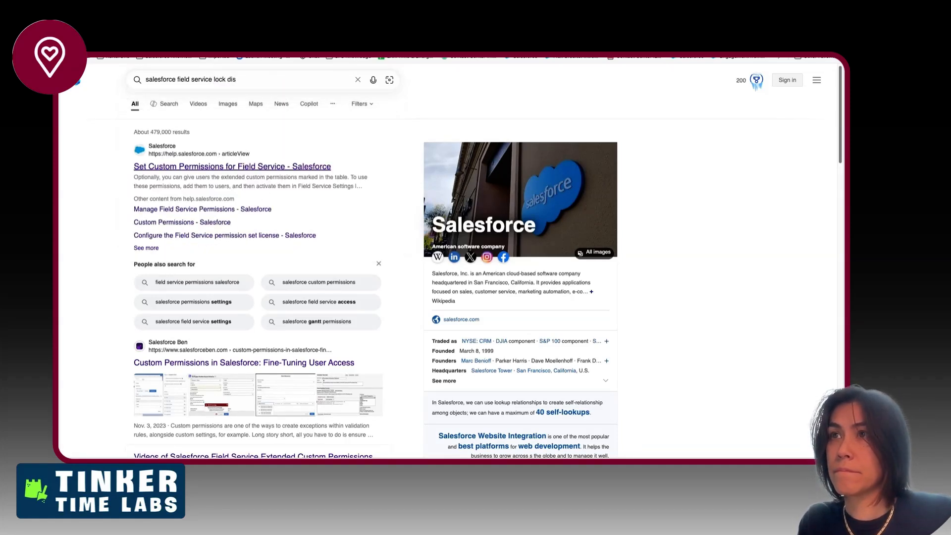
{"action": "type", "text": "patcher console"}
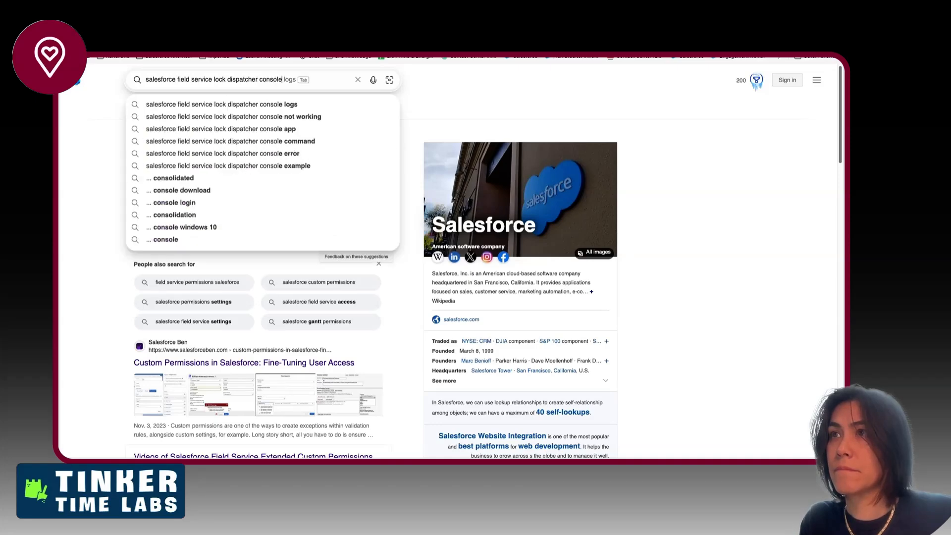
{"action": "key", "text": "Return"}
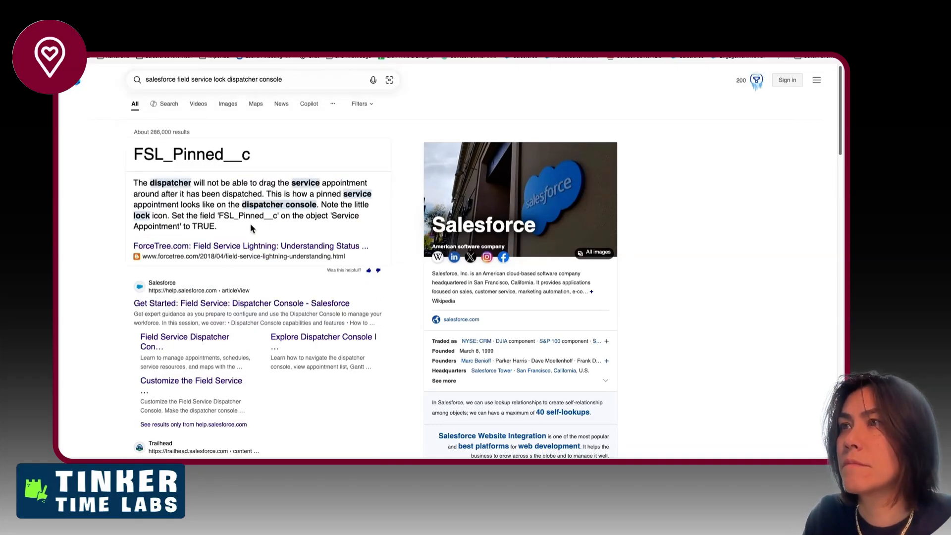
Look through the web search results for guidance on locking the dispatcher console
{"action": "scroll", "coordinate": [250, 223], "scroll_direction": "down", "scroll_amount": 1}
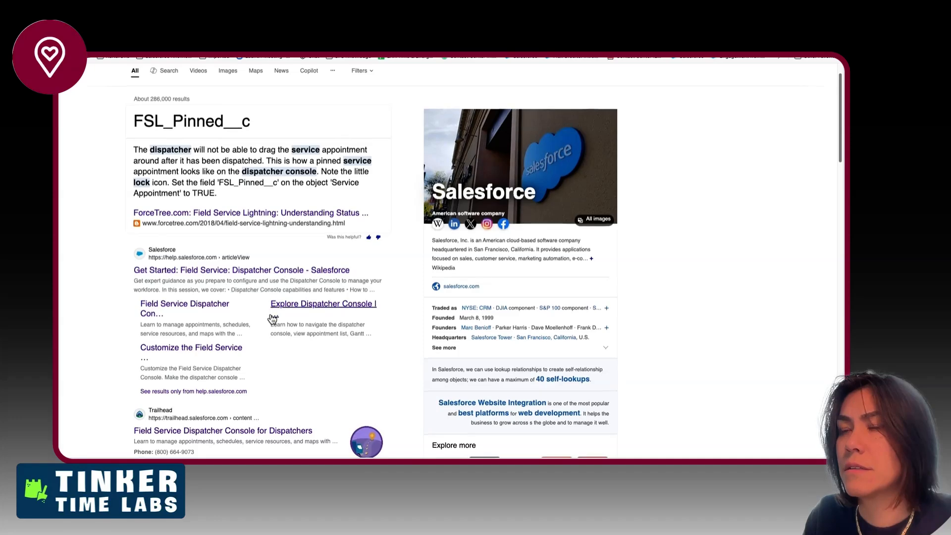
{"action": "scroll", "coordinate": [271, 323], "scroll_direction": "down", "scroll_amount": 2}
{"action": "scroll", "coordinate": [272, 325], "scroll_direction": "down", "scroll_amount": 3}
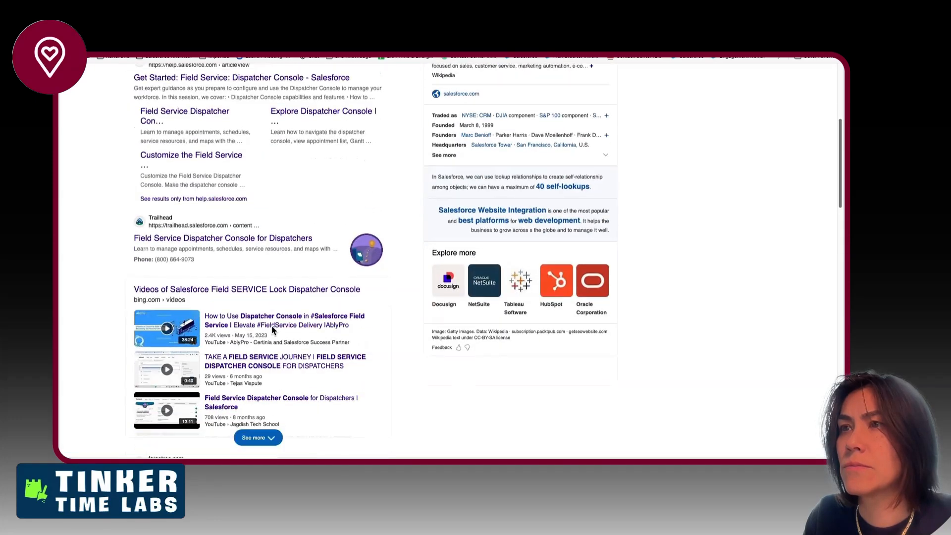
{"action": "scroll", "coordinate": [278, 287], "scroll_direction": "down", "scroll_amount": 5}
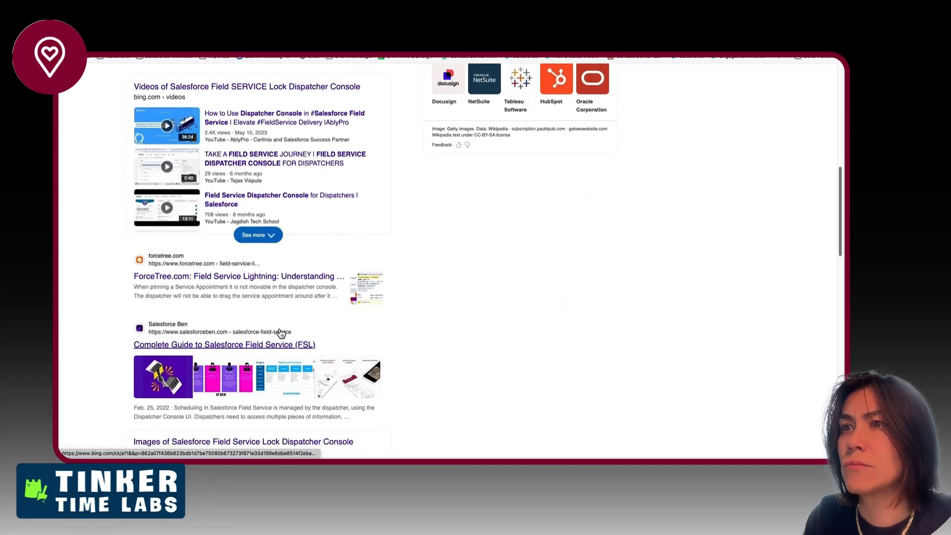
{"action": "scroll", "coordinate": [281, 333], "scroll_direction": "down", "scroll_amount": 6}
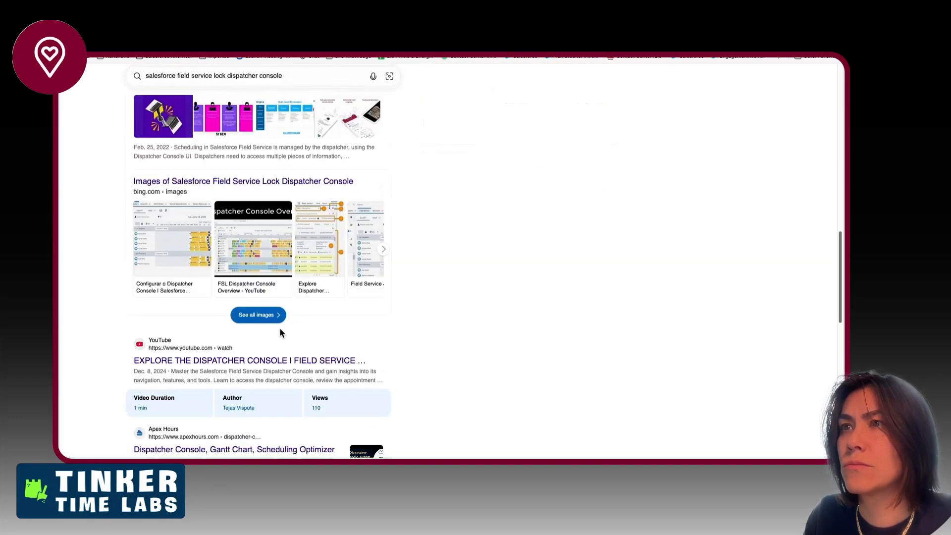
{"action": "scroll", "coordinate": [281, 333], "scroll_direction": "down", "scroll_amount": 4}
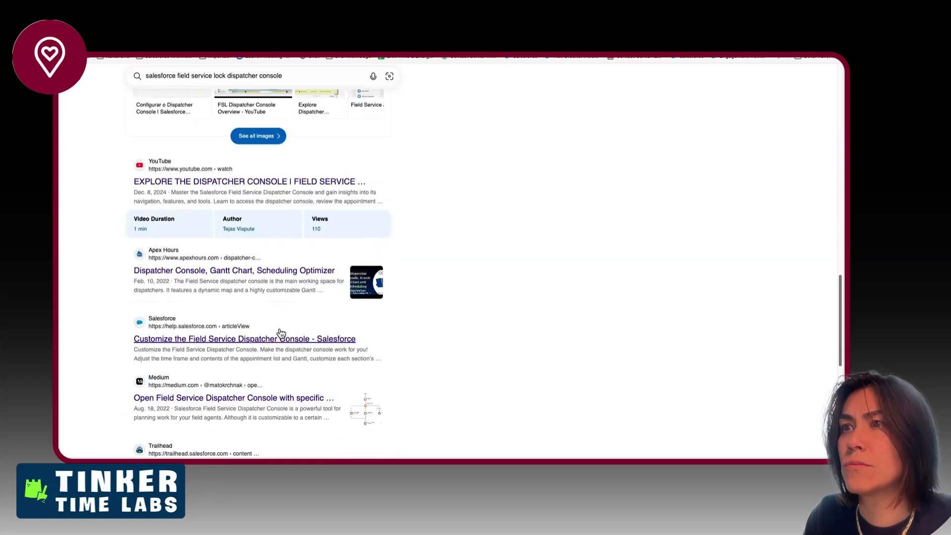
{"action": "scroll", "coordinate": [281, 333], "scroll_direction": "up", "scroll_amount": 8}
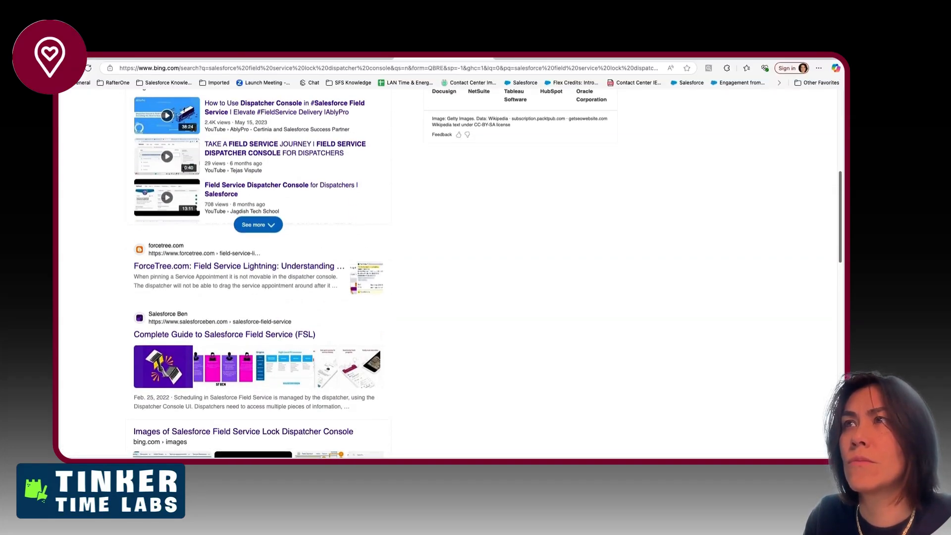
Return to the SFS Dispatcher Read Only permission set group in Salesforce Setup and recalculate it
{"action": "left_click", "coordinate": [214, 82]}
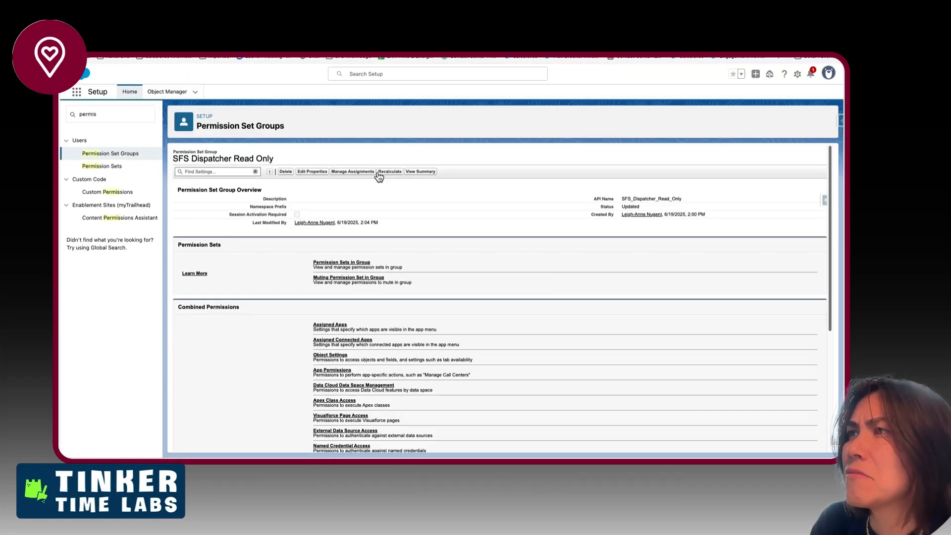
{"action": "left_click", "coordinate": [385, 172]}
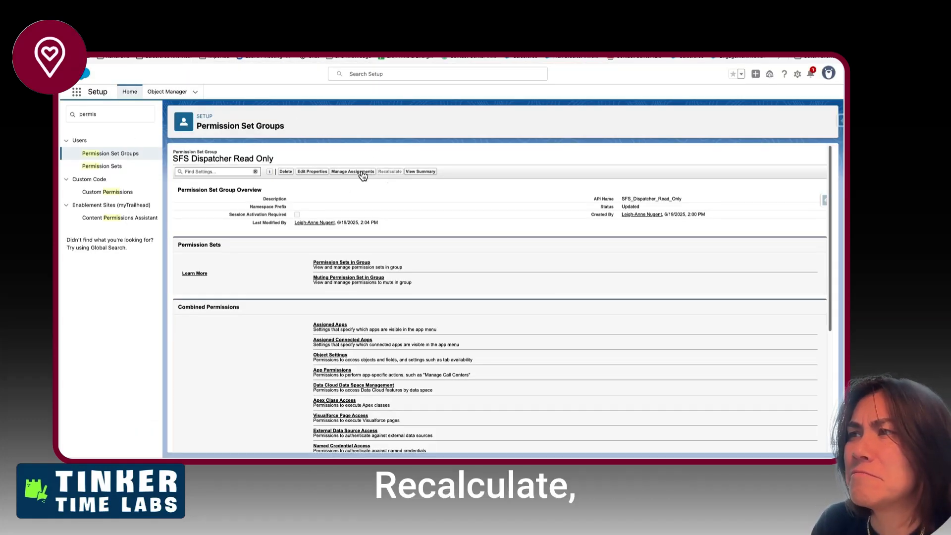
{"action": "left_click", "coordinate": [361, 172]}
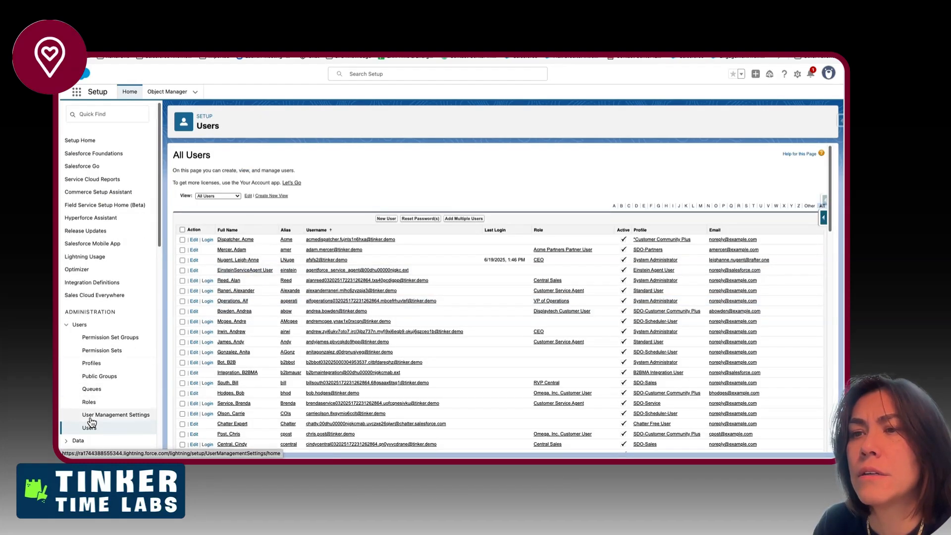
Filter the All Users list to names starting with J and log in as the test service user with the SDO-Service profile
{"action": "scroll", "coordinate": [347, 391], "scroll_direction": "down", "scroll_amount": 2}
{"action": "scroll", "coordinate": [347, 392], "scroll_direction": "down", "scroll_amount": 3}
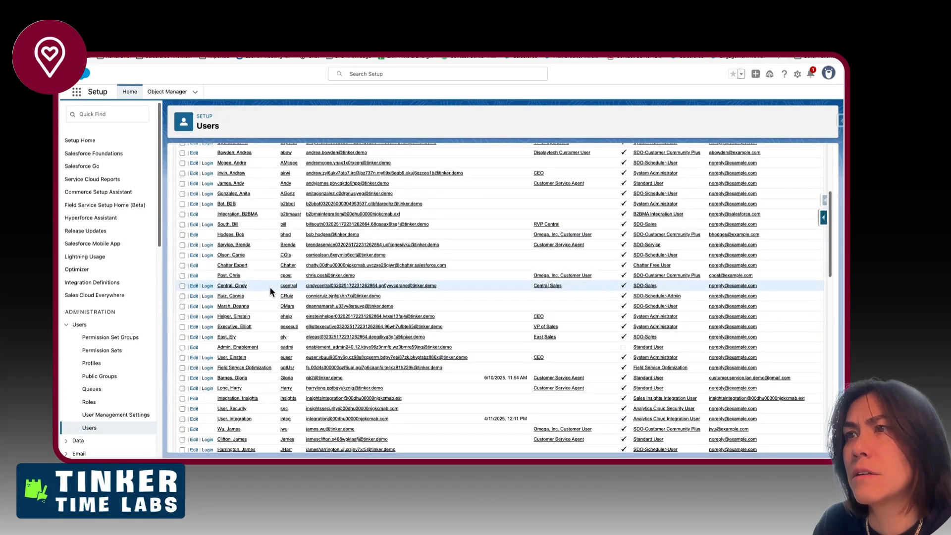
{"action": "scroll", "coordinate": [233, 393], "scroll_direction": "down", "scroll_amount": 6}
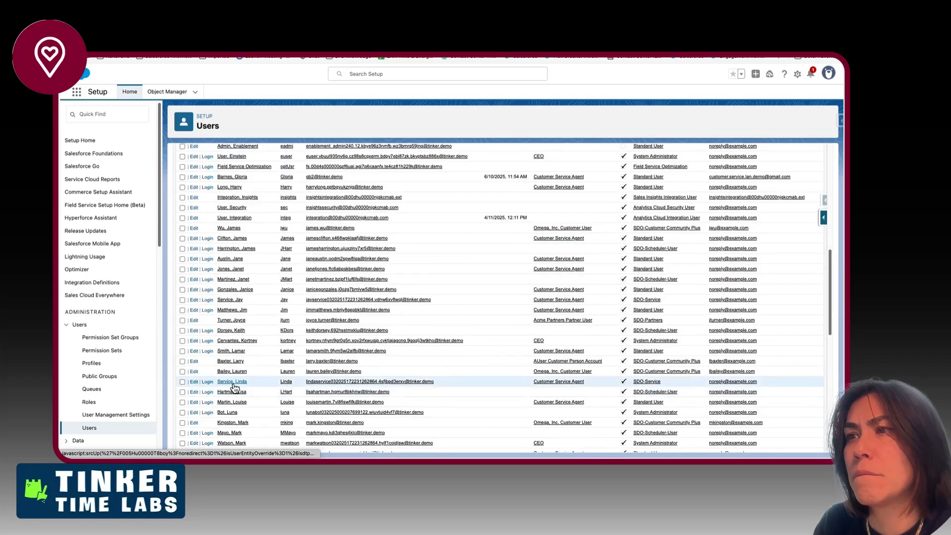
{"action": "scroll", "coordinate": [244, 396], "scroll_direction": "up", "scroll_amount": 10}
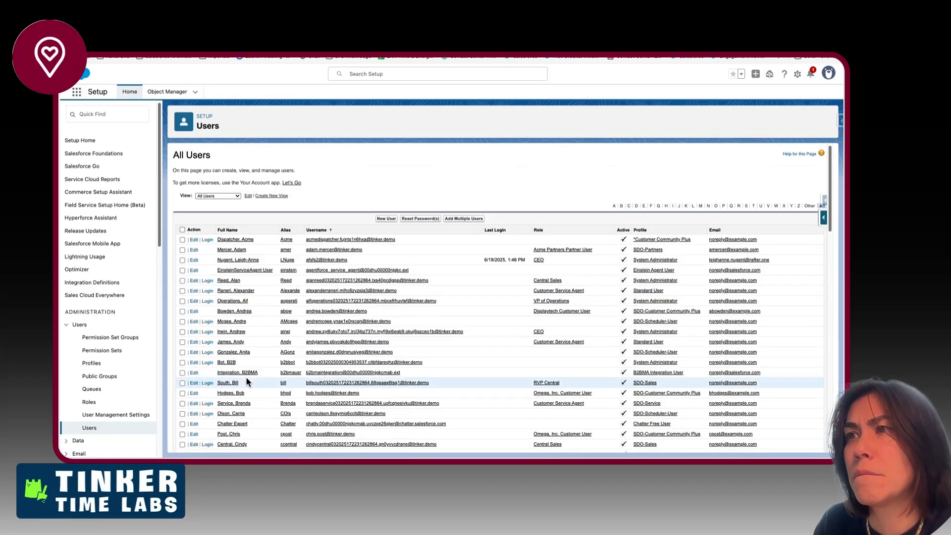
{"action": "left_click", "coordinate": [678, 207]}
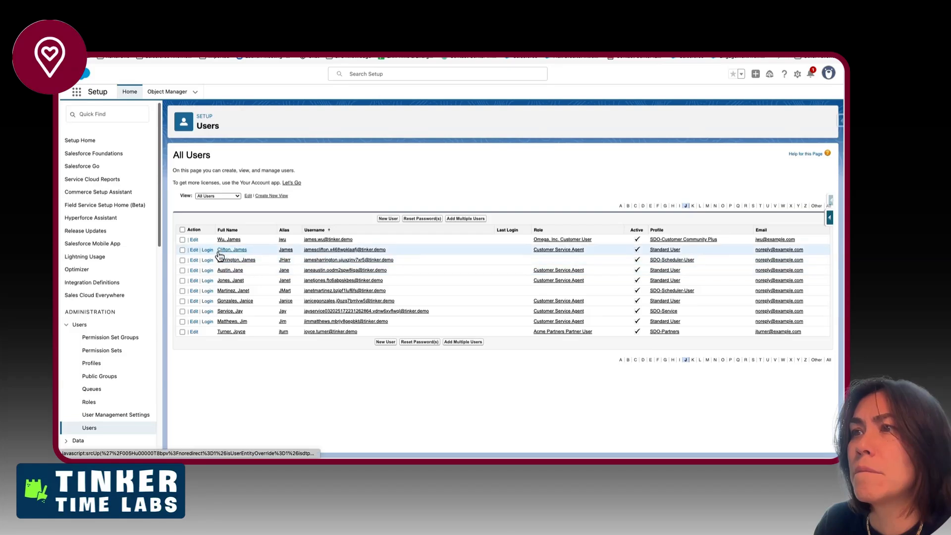
{"action": "left_click", "coordinate": [207, 312]}
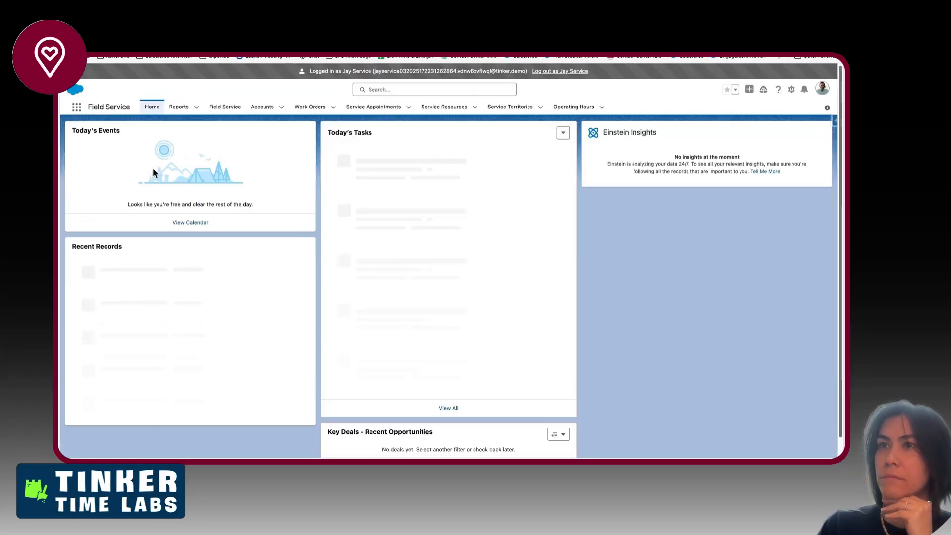
Open the Field Service dispatcher console, check the extra service appointment actions and the Gantt lock toggle, then log out as the test user
{"action": "left_click", "coordinate": [222, 107]}
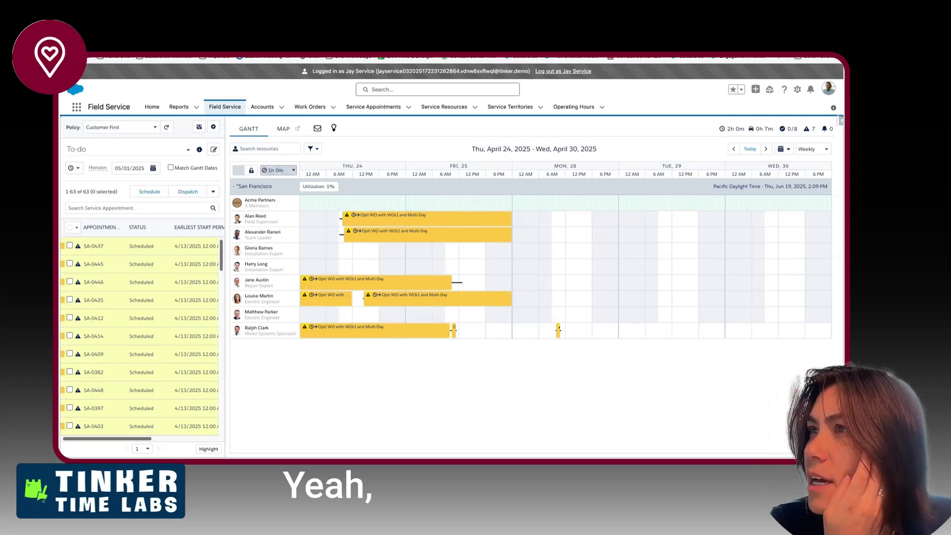
{"action": "left_click", "coordinate": [213, 192]}
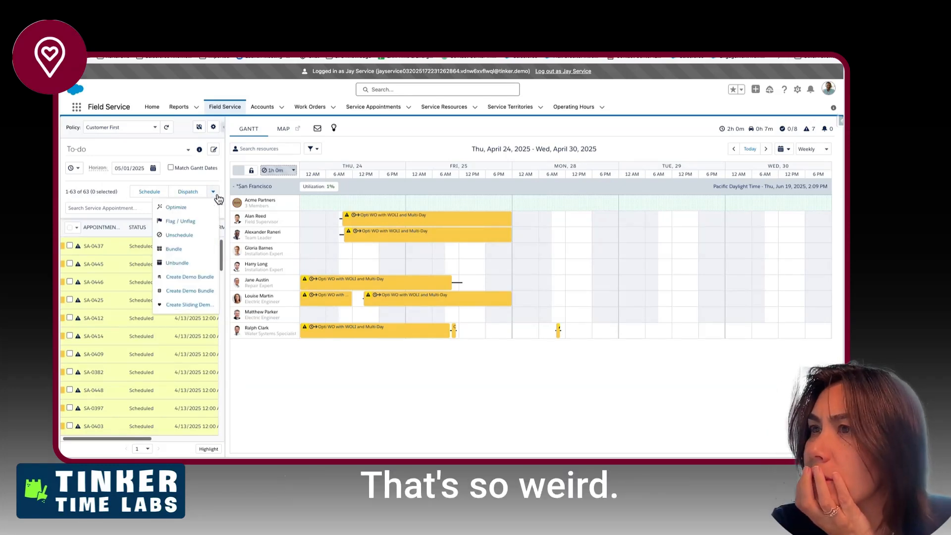
{"action": "left_click", "coordinate": [252, 171]}
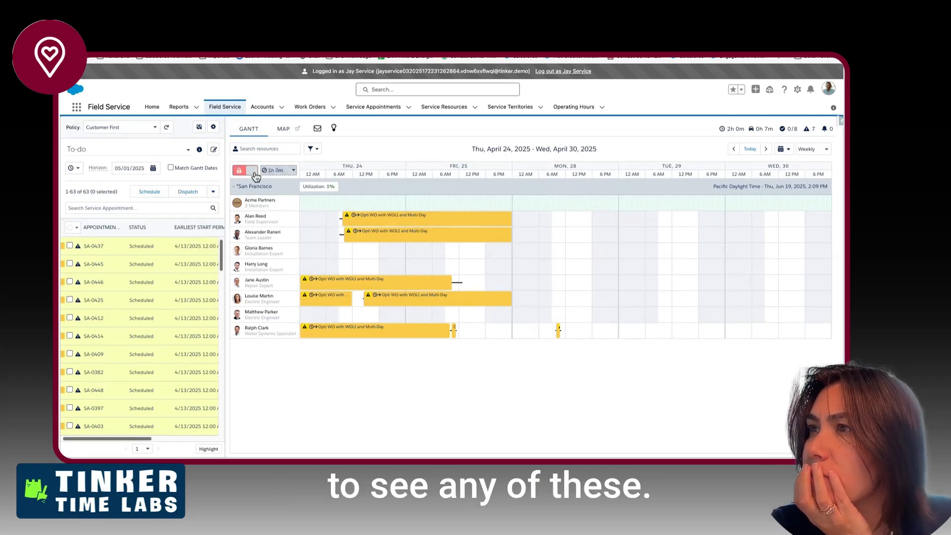
{"action": "left_click", "coordinate": [255, 174]}
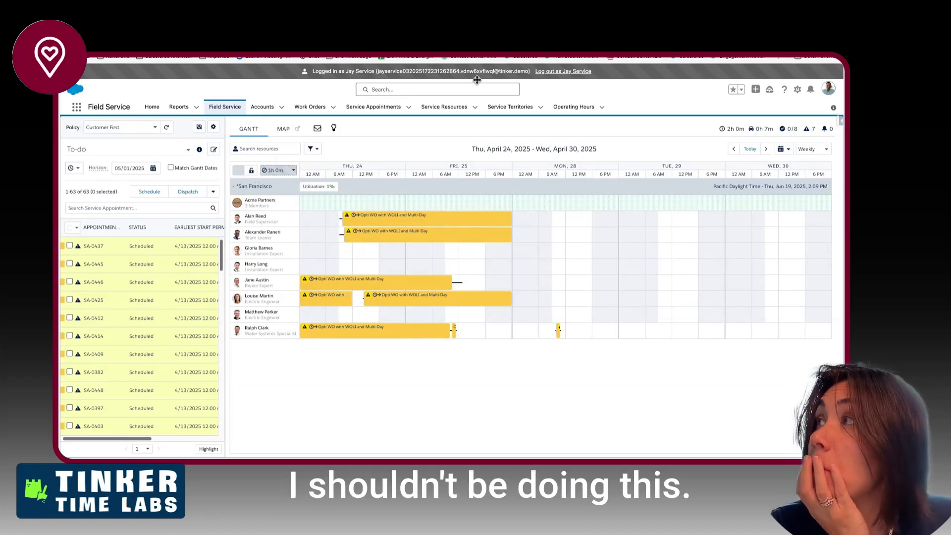
{"action": "left_click", "coordinate": [563, 73]}
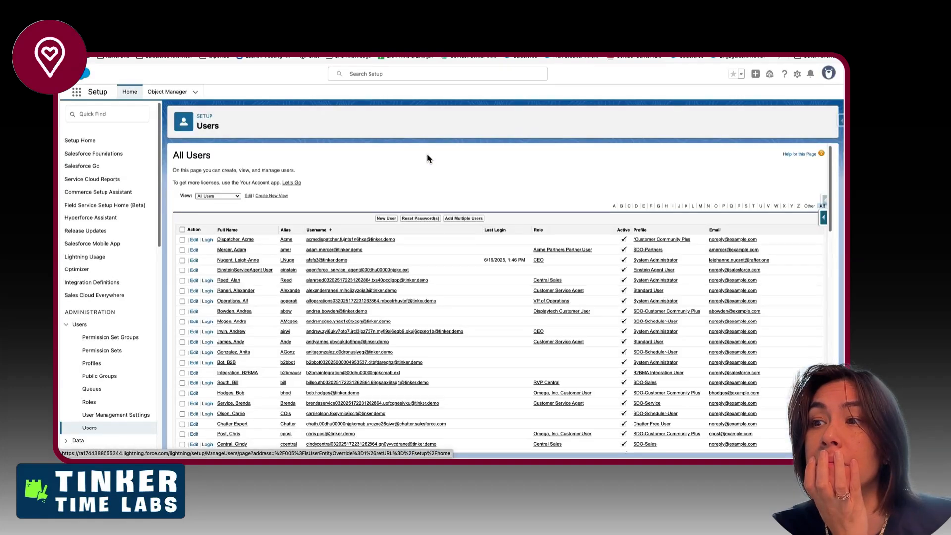
Open the test service user's record and check its permission set assignments and permission set group assignments
{"action": "left_click", "coordinate": [302, 293]}
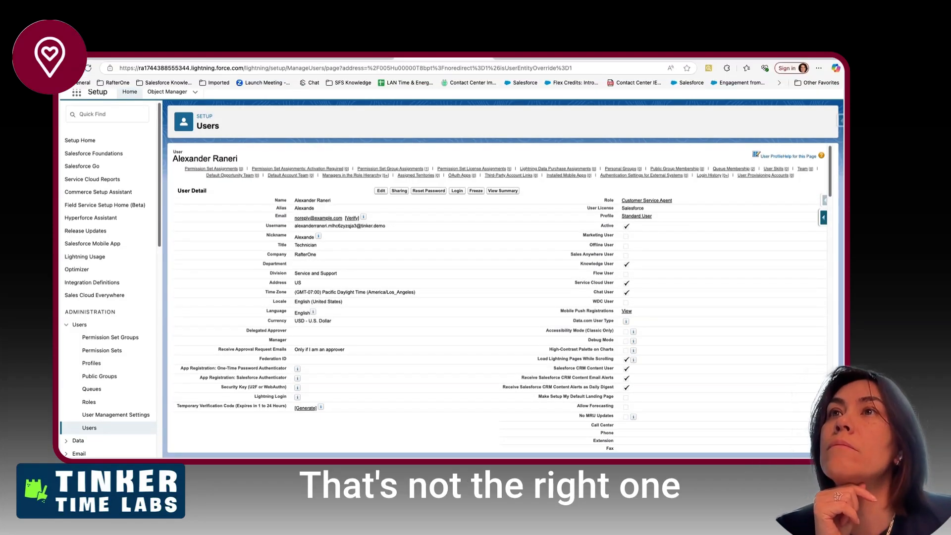
{"action": "left_click", "coordinate": [69, 68]}
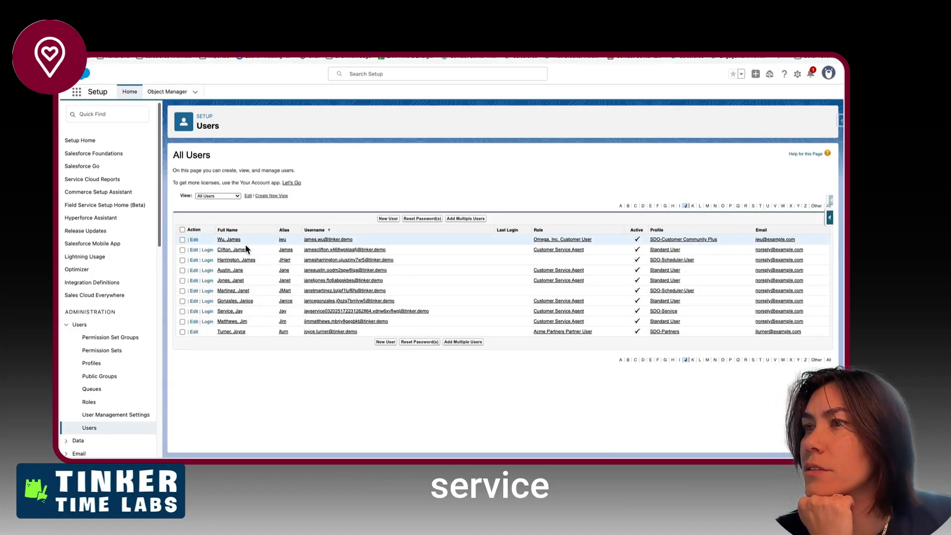
{"action": "left_click", "coordinate": [224, 313]}
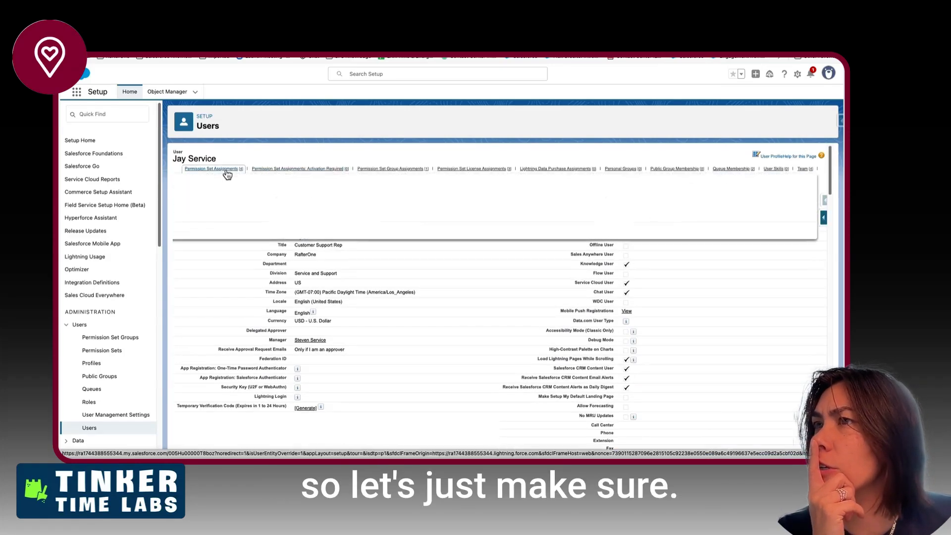
{"action": "mouse_move", "coordinate": [216, 171]}
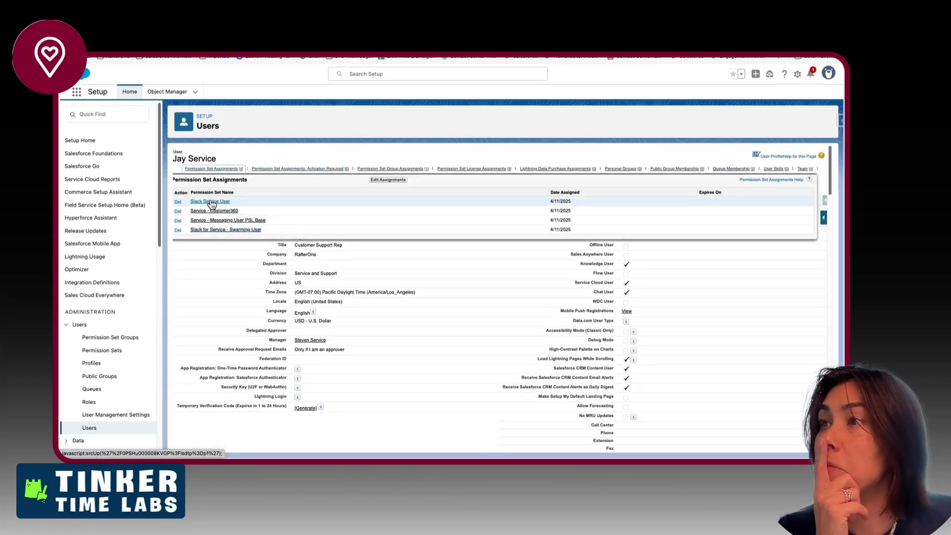
{"action": "mouse_move", "coordinate": [412, 170]}
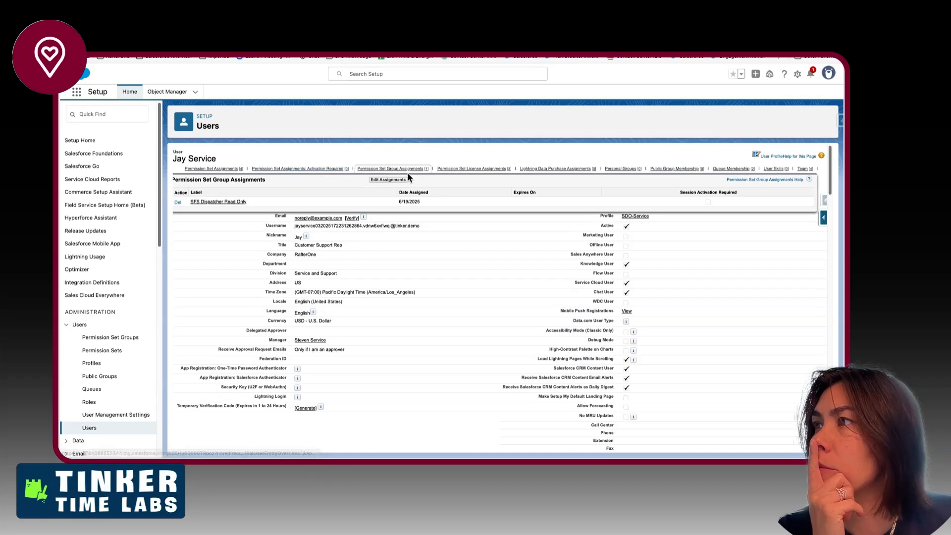
{"action": "mouse_move", "coordinate": [445, 172]}
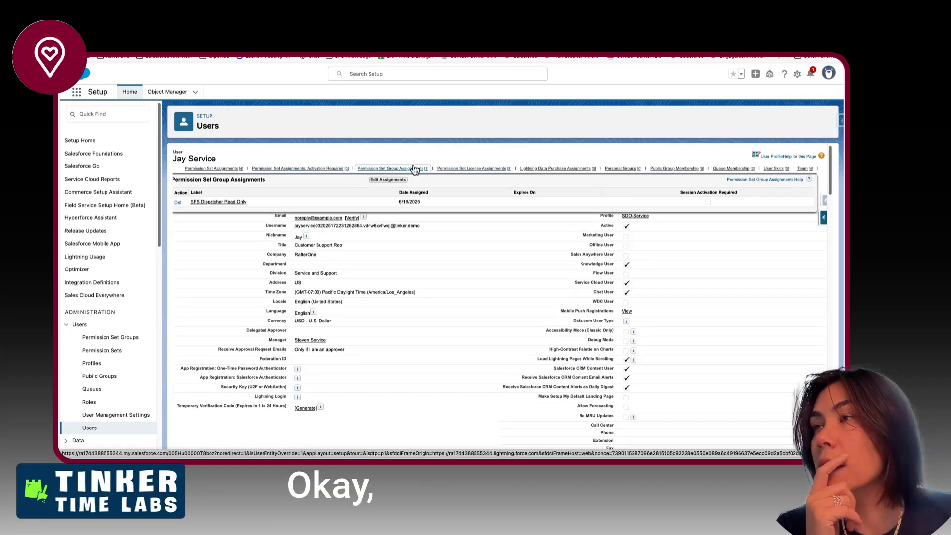
{"action": "mouse_move", "coordinate": [286, 172]}
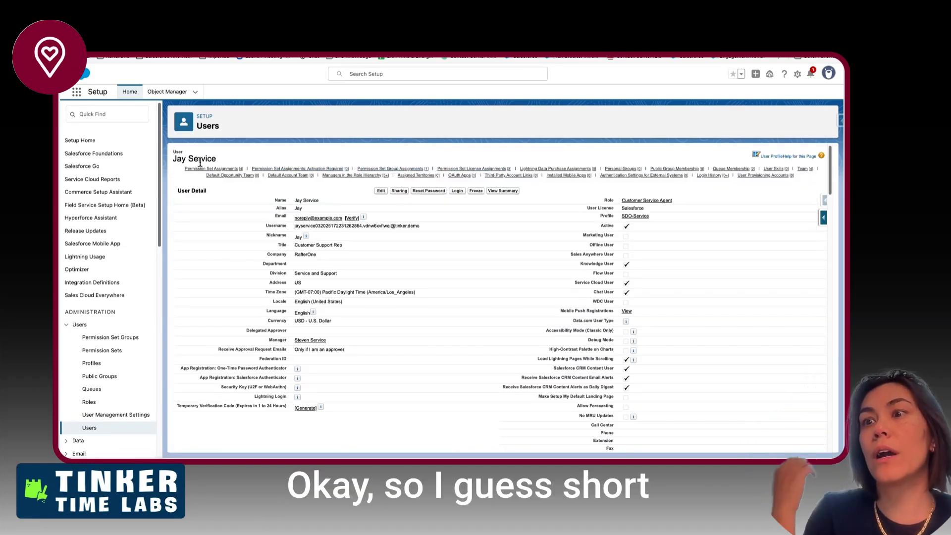
{"action": "mouse_move", "coordinate": [391, 168]}
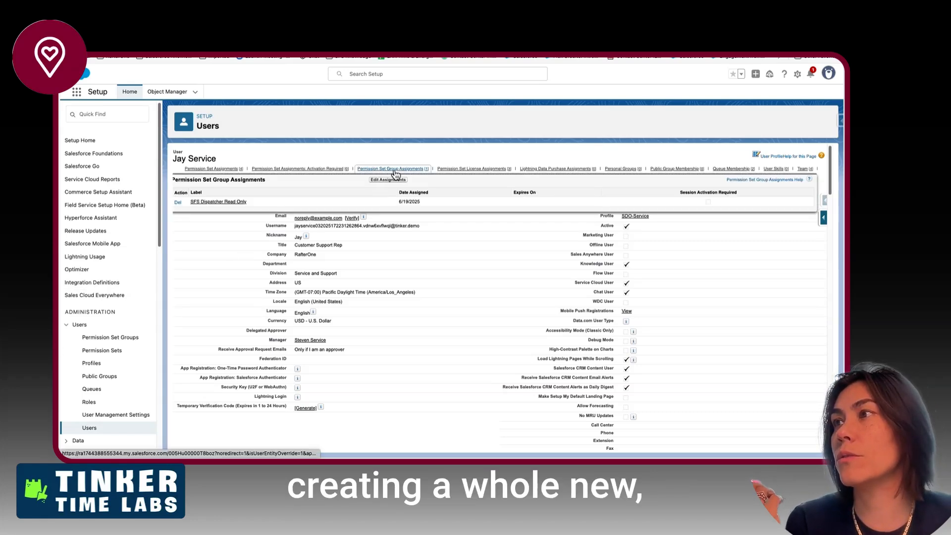
Open the assigned SFS Dispatcher Read Only group and review its included permission sets and combined custom permissions
{"action": "left_click", "coordinate": [225, 206]}
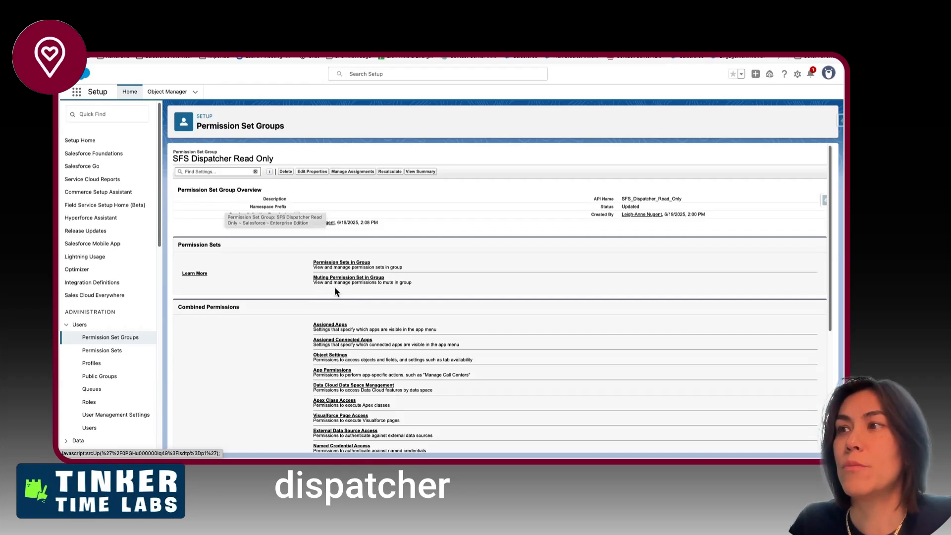
{"action": "left_click", "coordinate": [357, 263]}
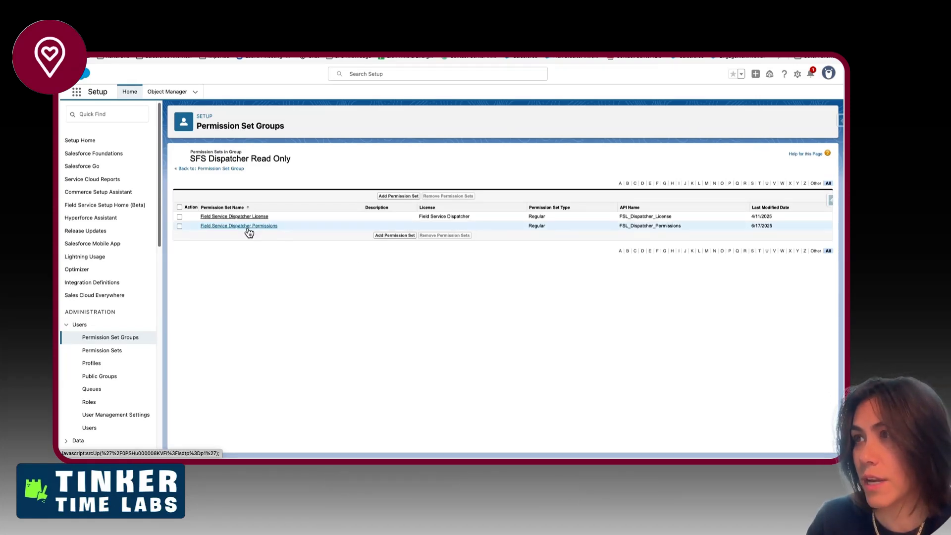
{"action": "left_click", "coordinate": [196, 170]}
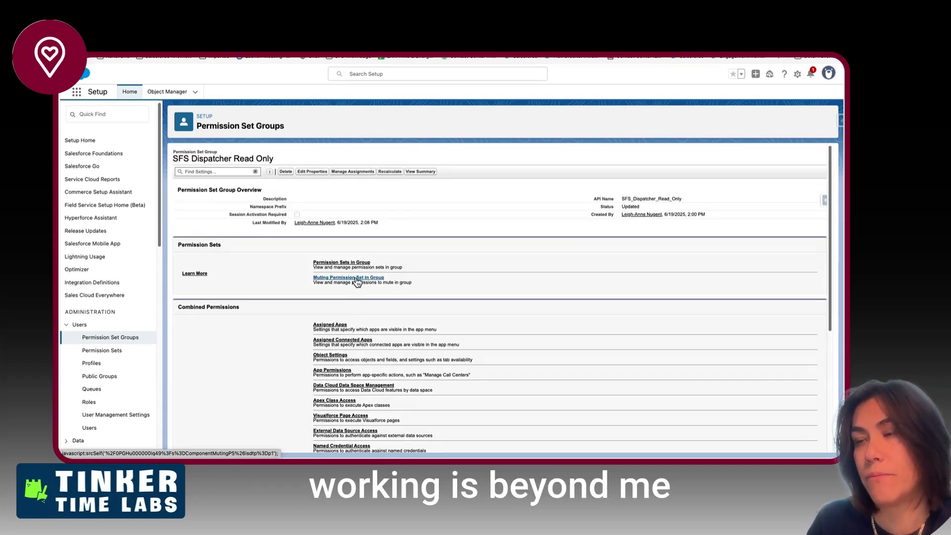
{"action": "scroll", "coordinate": [369, 374], "scroll_direction": "down", "scroll_amount": 3}
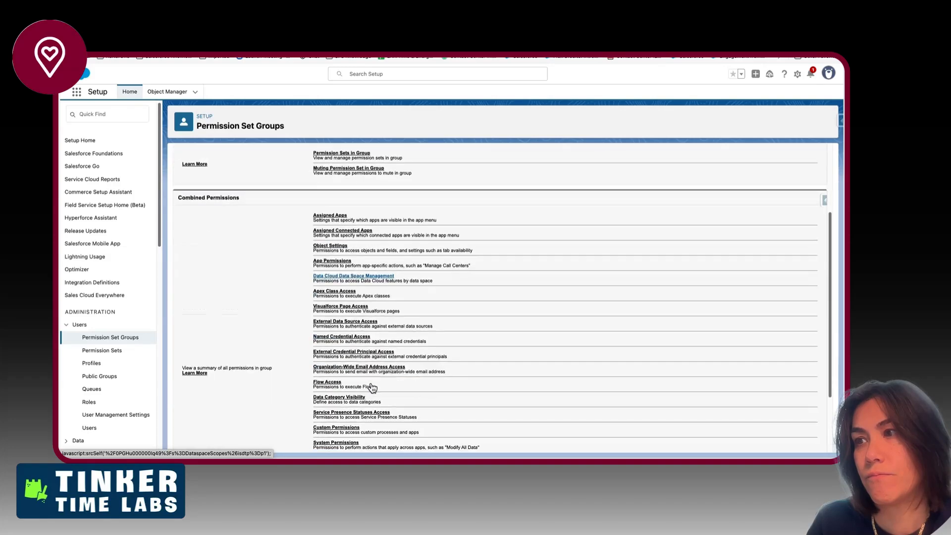
{"action": "left_click", "coordinate": [346, 427]}
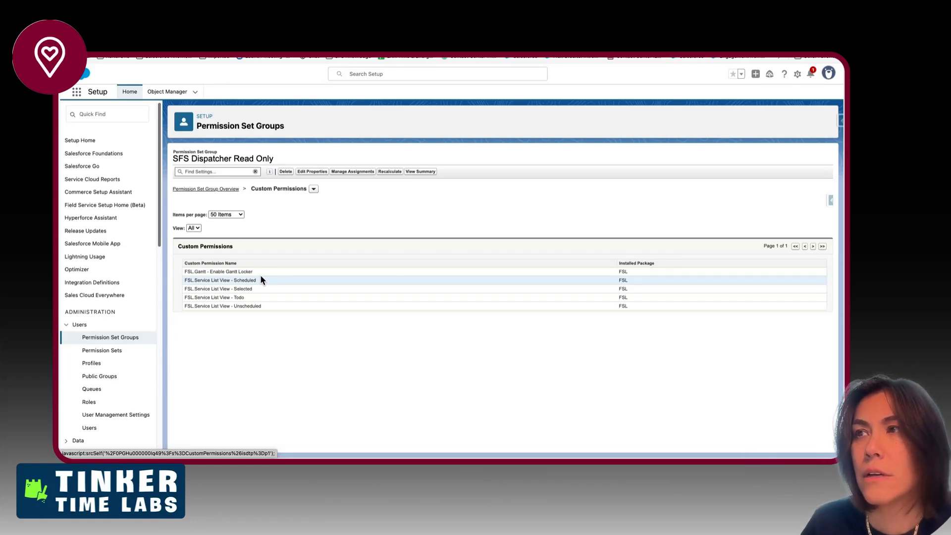
Log in as the test service user again and open the Field Service dispatcher console
{"action": "left_click", "coordinate": [302, 172]}
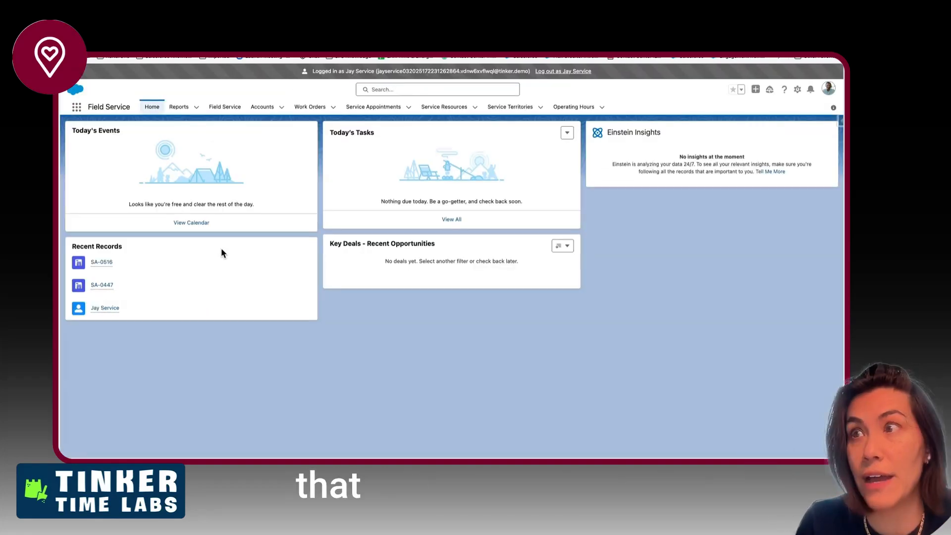
{"action": "left_click", "coordinate": [229, 106]}
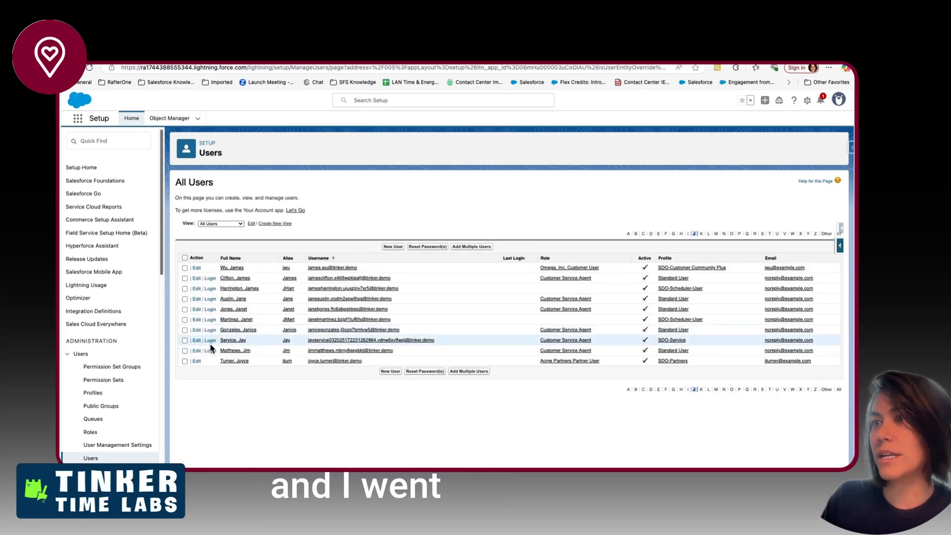
Open the test service user's access summary from the user record and show the custom permissions
{"action": "left_click", "coordinate": [197, 341]}
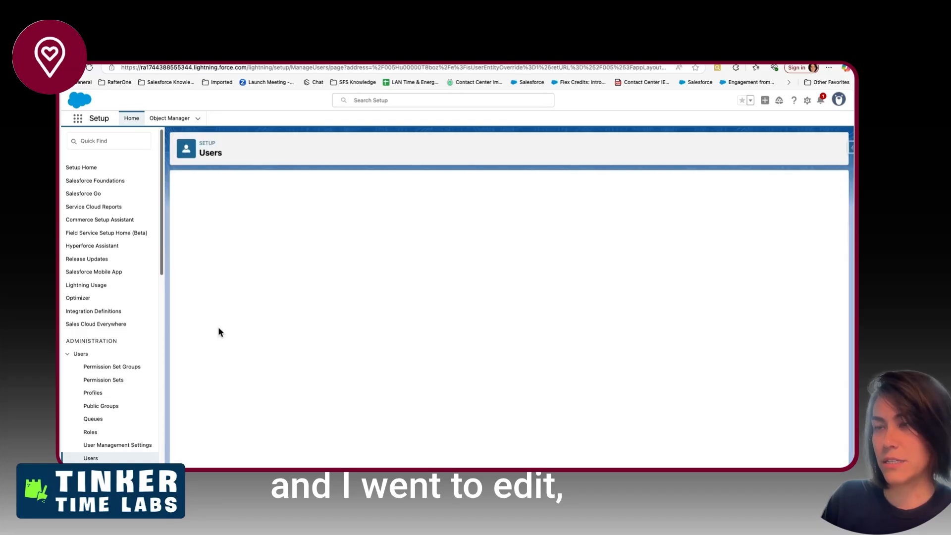
{"action": "left_click", "coordinate": [71, 68]}
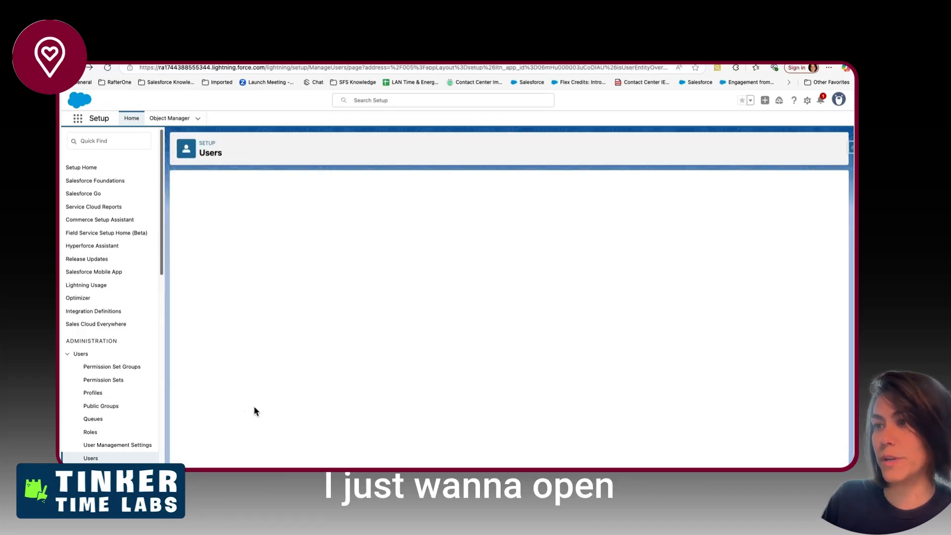
{"action": "left_click", "coordinate": [236, 341]}
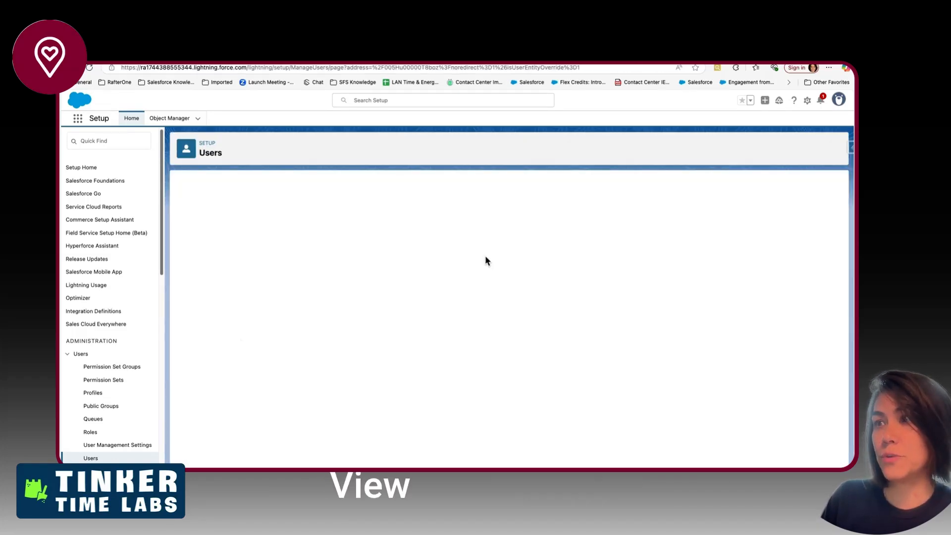
{"action": "left_click", "coordinate": [510, 220]}
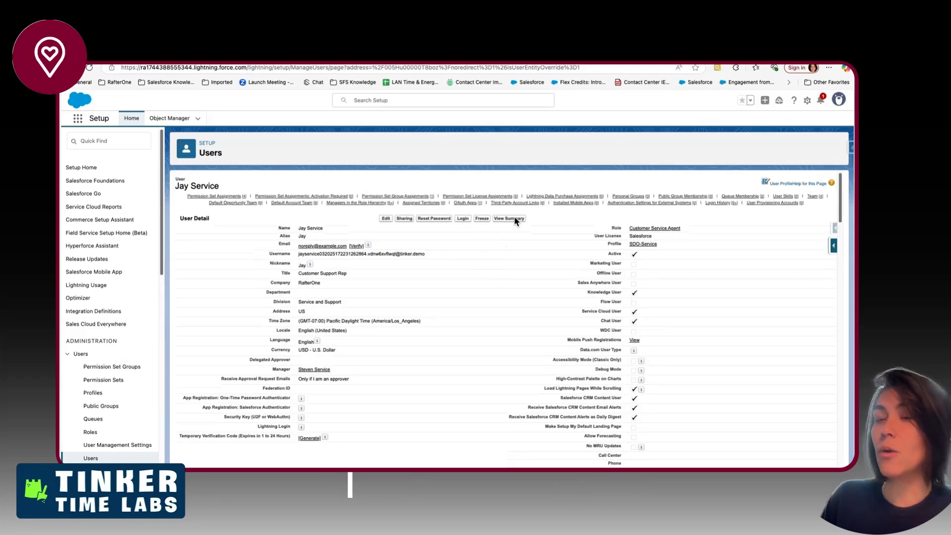
{"action": "left_click", "coordinate": [366, 365]}
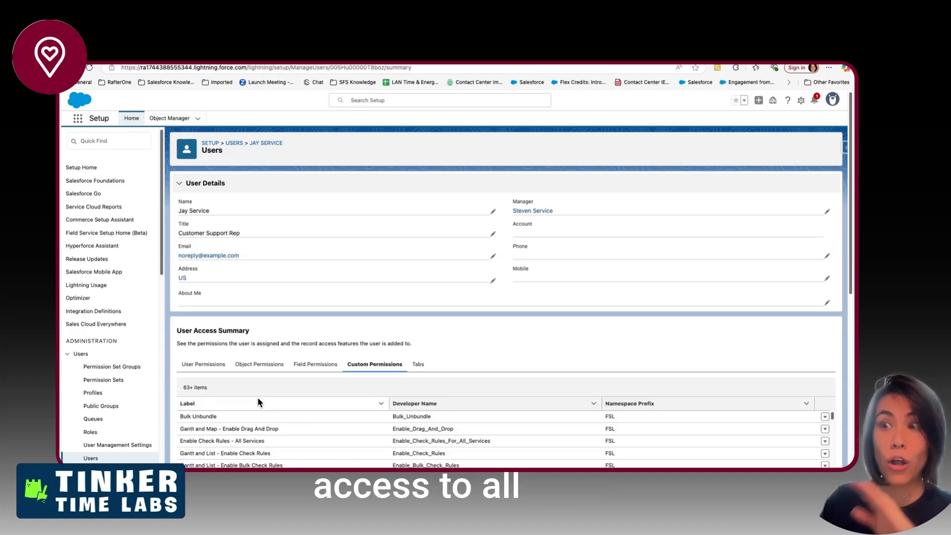
Check which permission sets, groups and profiles grant the user the Bulk Unbundle custom permission, then close the access details
{"action": "scroll", "coordinate": [258, 397], "scroll_direction": "down", "scroll_amount": 2}
{"action": "left_click_drag", "start_coordinate": [214, 354], "coordinate": [567, 382]}
{"action": "left_click", "coordinate": [567, 381]}
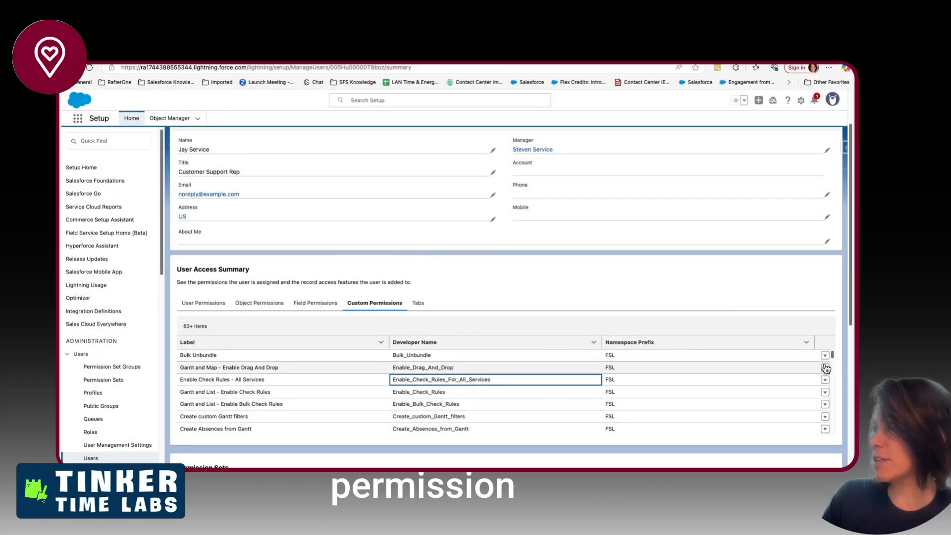
{"action": "left_click", "coordinate": [825, 355]}
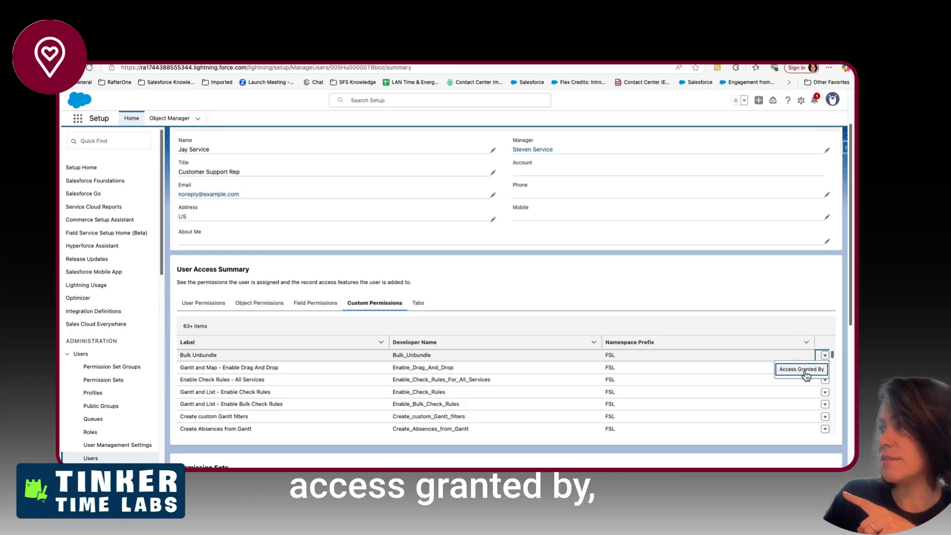
{"action": "left_click", "coordinate": [806, 373]}
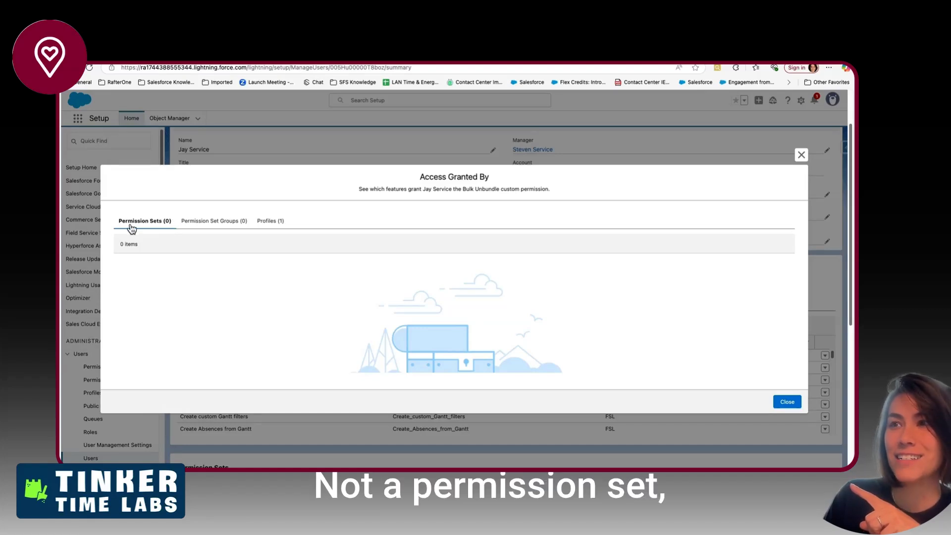
{"action": "left_click", "coordinate": [268, 227]}
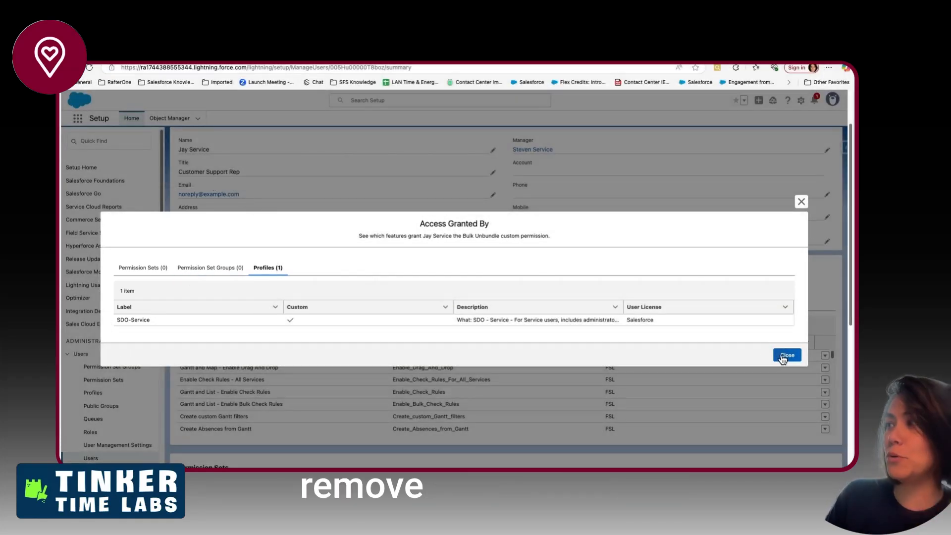
{"action": "left_click", "coordinate": [788, 357]}
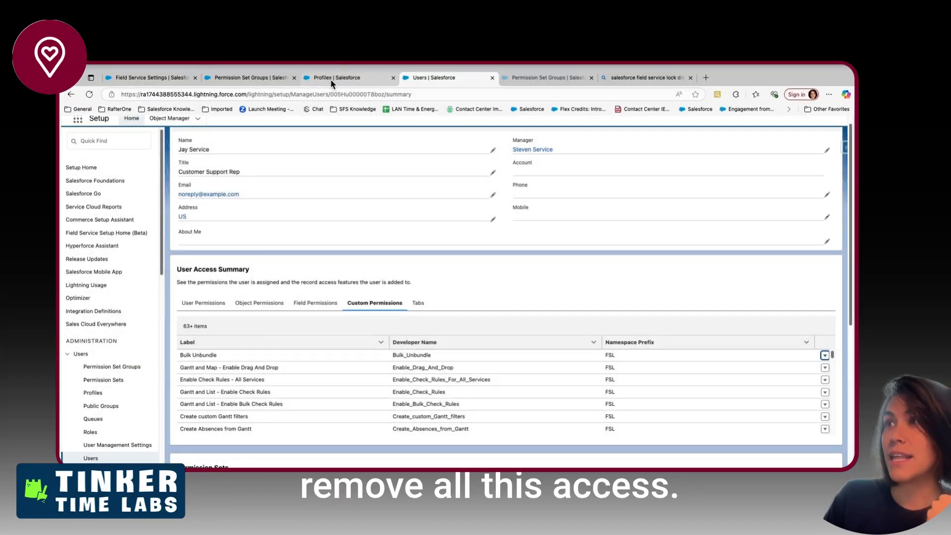
In the SDO-Service profile's custom permissions, deselect Fill-in and every enabled Gantt and List and Gantt and Map permission through Enable Drag And Drop
{"action": "left_click", "coordinate": [331, 79]}
{"action": "left_click", "coordinate": [190, 350]}
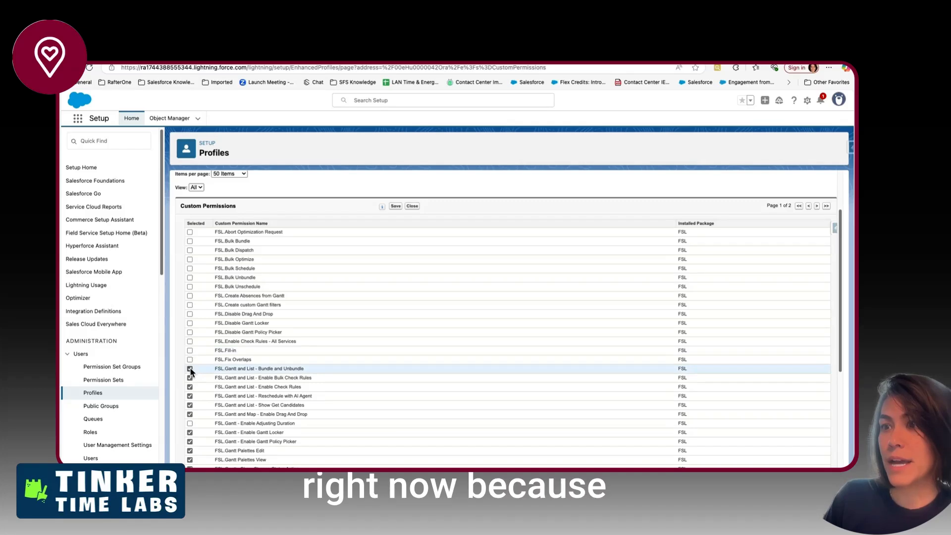
{"action": "left_click", "coordinate": [190, 368]}
{"action": "left_click", "coordinate": [190, 377]}
{"action": "left_click", "coordinate": [189, 387]}
{"action": "left_click", "coordinate": [190, 395]}
{"action": "scroll", "coordinate": [190, 347], "scroll_direction": "down", "scroll_amount": 5}
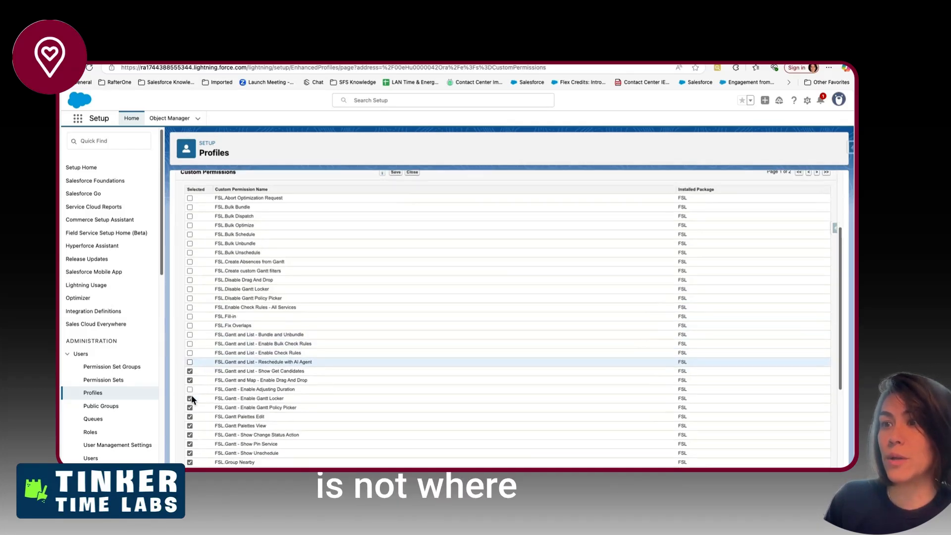
{"action": "left_click", "coordinate": [190, 270]}
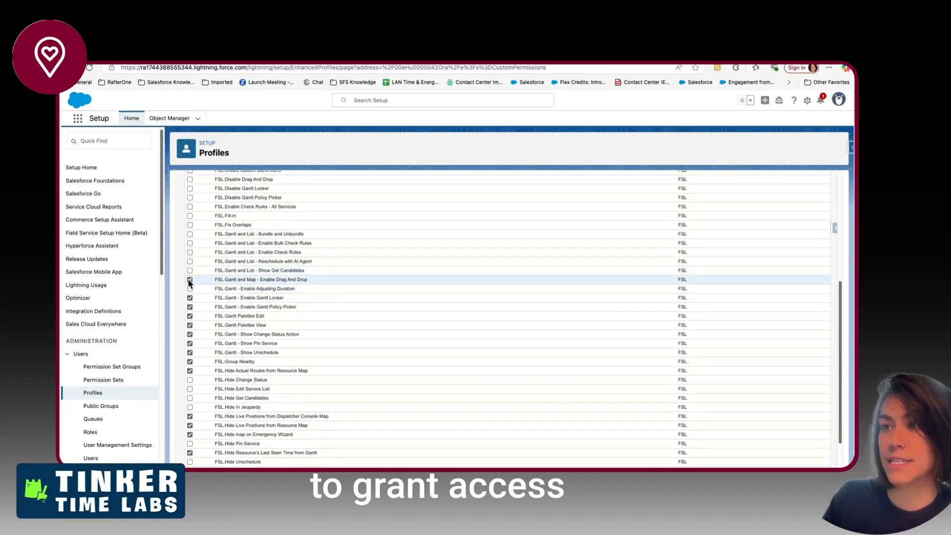
{"action": "left_click", "coordinate": [190, 279]}
Deselect the profile's Gantt permissions for Gantt Locker, Policy Picker, Palettes Edit and View, Change Status Action, Pin Service and Unschedule
{"action": "left_click", "coordinate": [190, 298]}
{"action": "left_click", "coordinate": [190, 307]}
{"action": "left_click", "coordinate": [190, 315]}
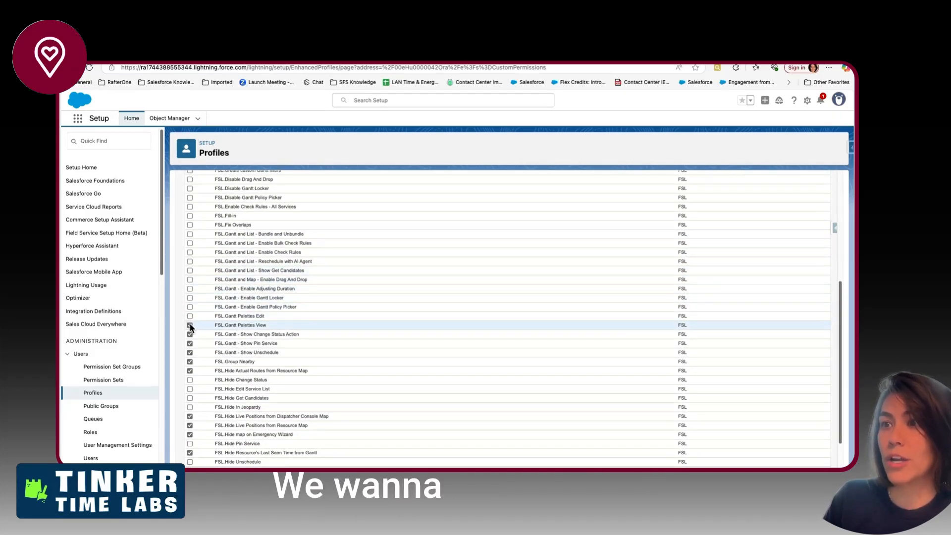
{"action": "left_click", "coordinate": [189, 325]}
{"action": "left_click", "coordinate": [190, 334]}
{"action": "left_click", "coordinate": [190, 343]}
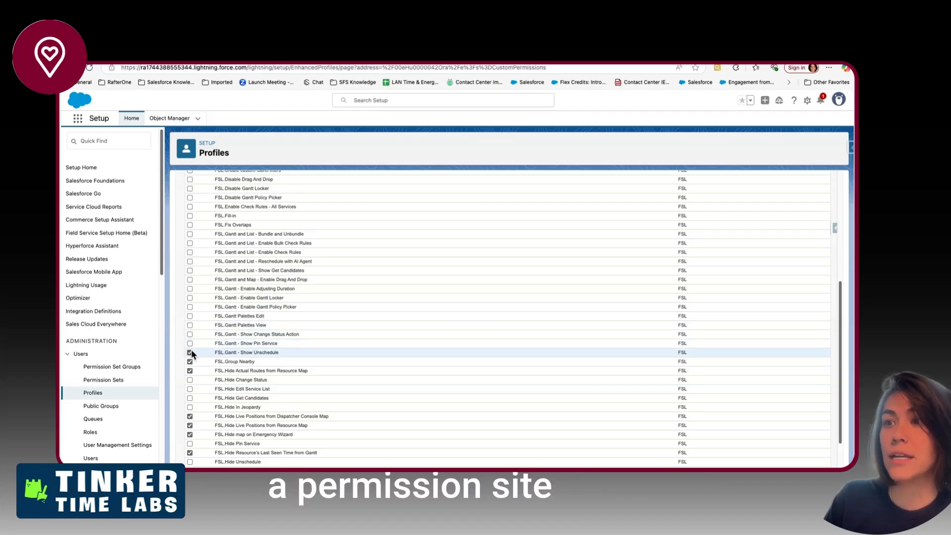
{"action": "left_click", "coordinate": [190, 352]}
Deselect Group Nearby and the enabled Hide permissions for actual routes, live positions, emergency wizard map and resource's last seen time
{"action": "left_click", "coordinate": [190, 371]}
{"action": "left_click", "coordinate": [189, 362]}
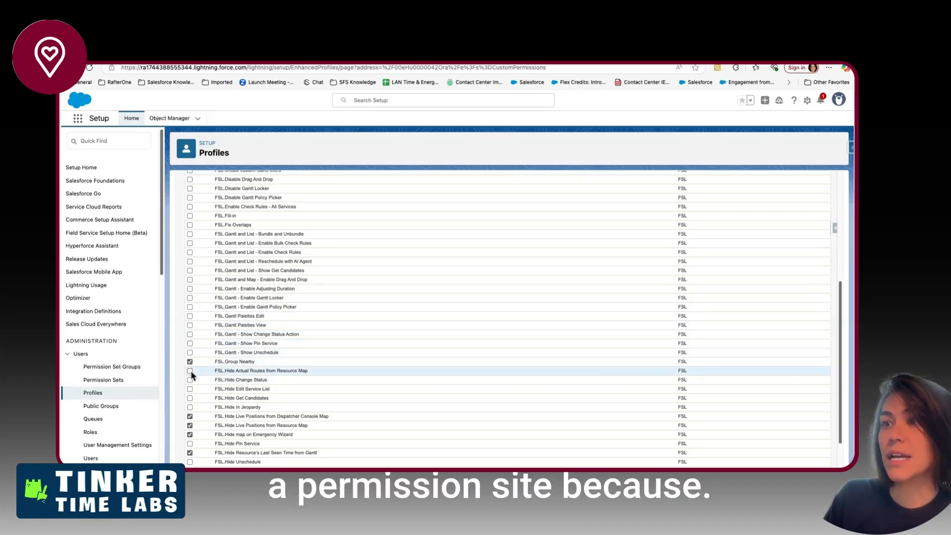
{"action": "left_click", "coordinate": [190, 418]}
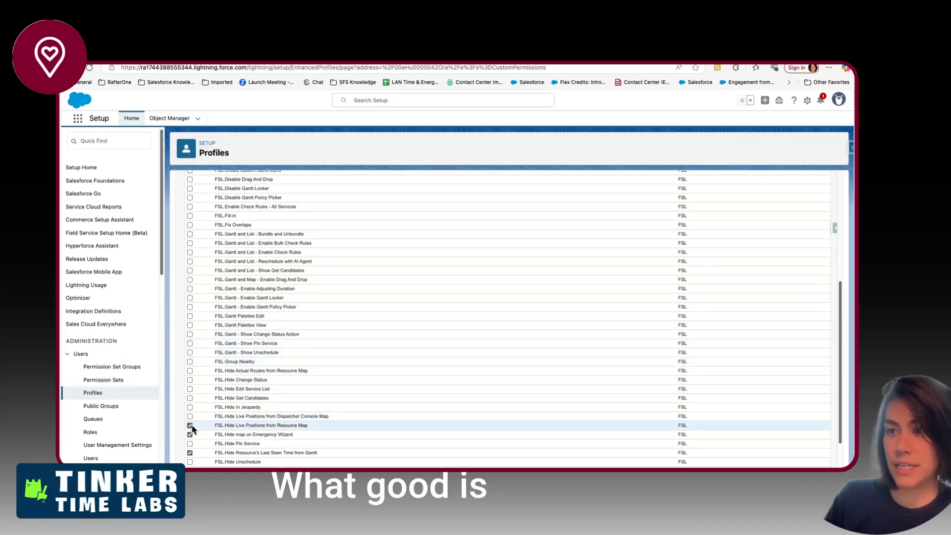
{"action": "scroll", "coordinate": [192, 433], "scroll_direction": "down", "scroll_amount": 2}
{"action": "left_click", "coordinate": [190, 369]}
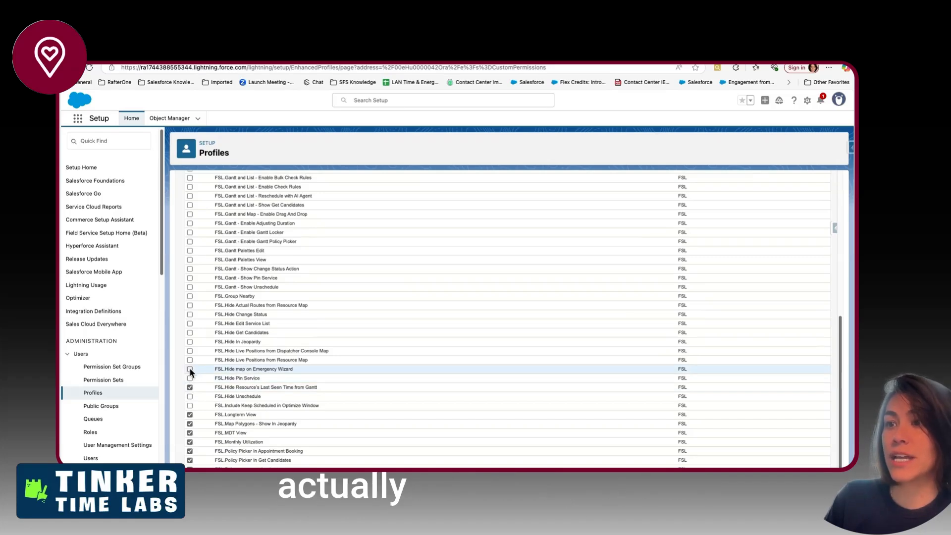
{"action": "left_click", "coordinate": [190, 387]}
Deselect Longterm View, Map Polygons, MDT View, Monthly Utilization, both Policy Picker permissions and Polygons - create/update, and save the profile's selections
{"action": "left_click", "coordinate": [191, 415]}
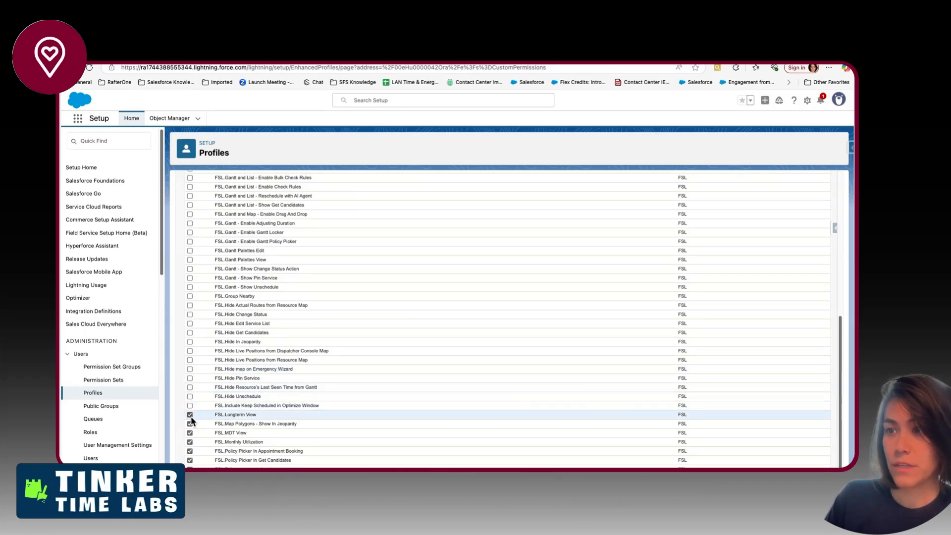
{"action": "scroll", "coordinate": [191, 424], "scroll_direction": "down", "scroll_amount": 1}
{"action": "left_click", "coordinate": [190, 417]}
{"action": "left_click", "coordinate": [190, 426]}
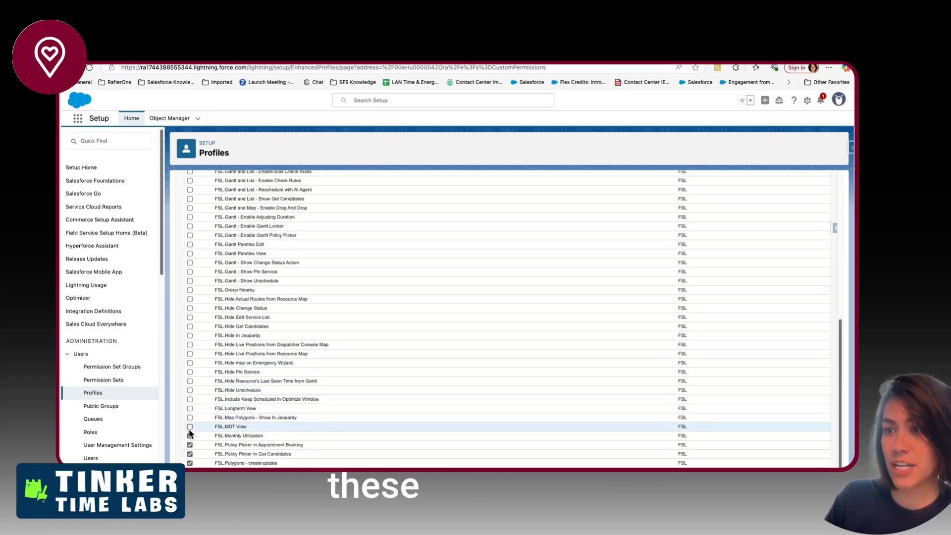
{"action": "left_click", "coordinate": [190, 436]}
{"action": "left_click", "coordinate": [190, 445]}
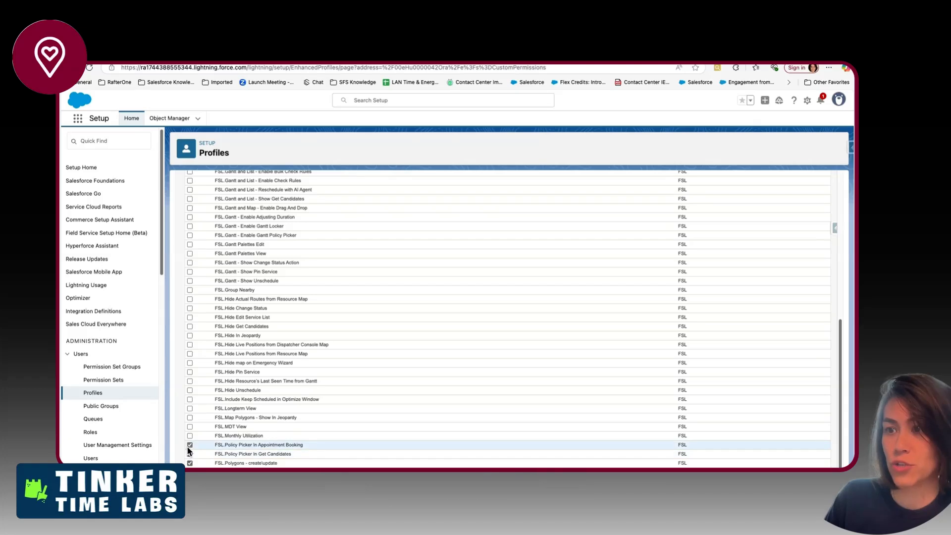
{"action": "left_click", "coordinate": [190, 454]}
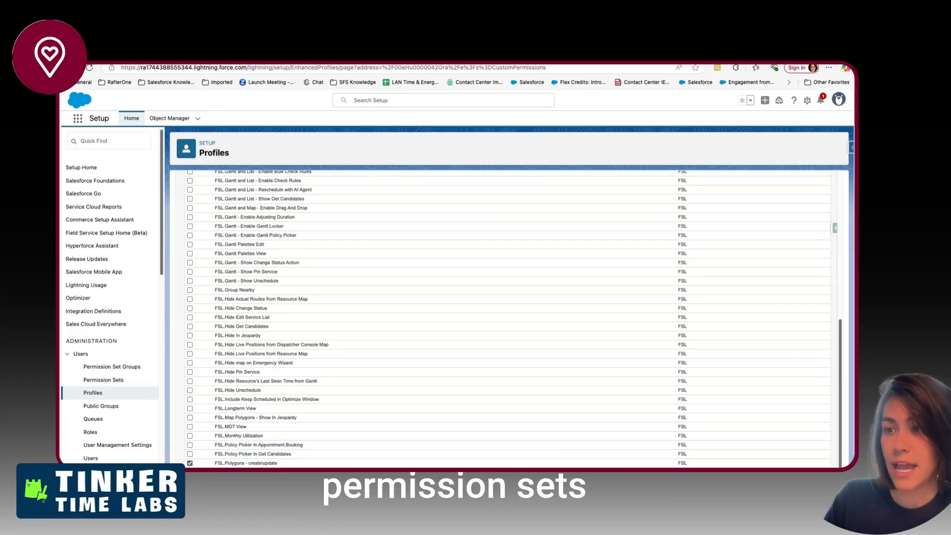
{"action": "scroll", "coordinate": [512, 337], "scroll_direction": "up", "scroll_amount": 10}
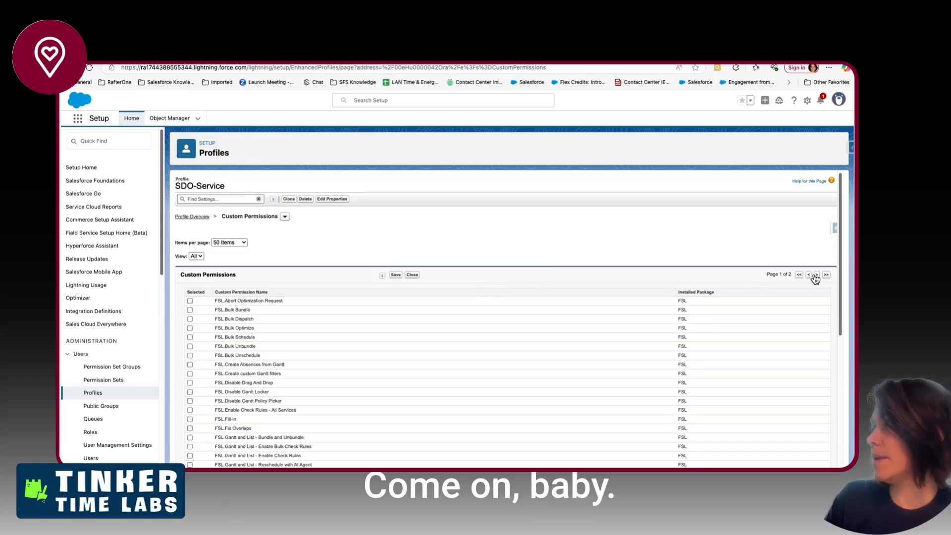
{"action": "left_click", "coordinate": [394, 275]}
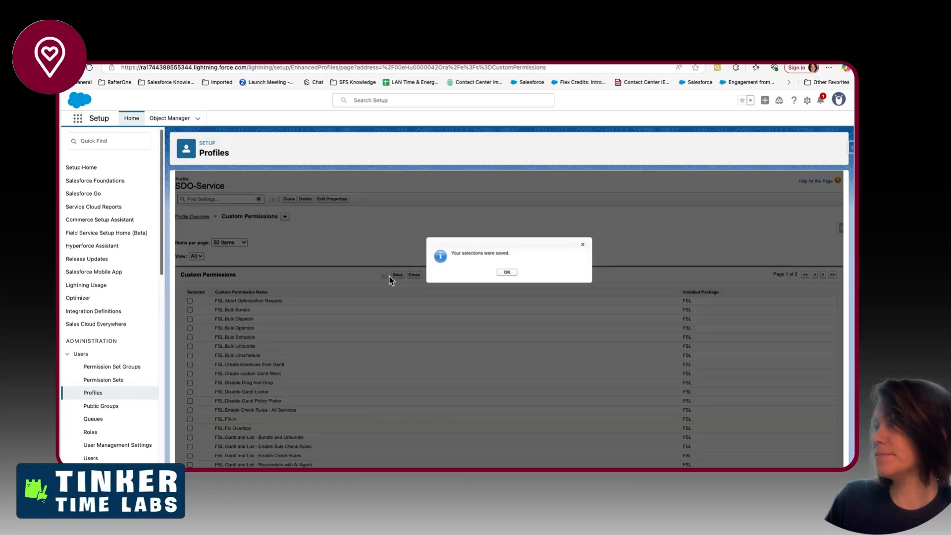
{"action": "left_click", "coordinate": [505, 272]}
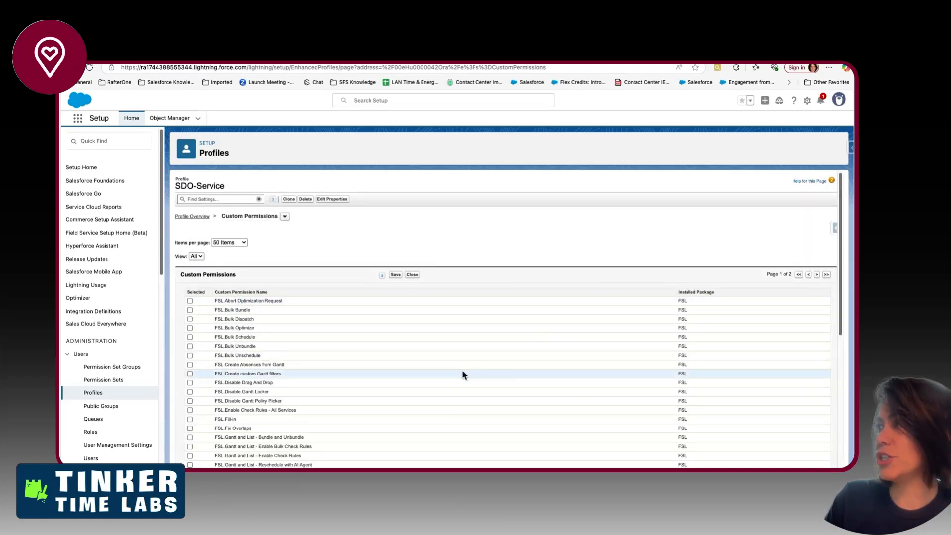
On the second page of the profile's custom permissions, deselect Publish custom Gantt filters, Reshuffle, Resource Schedule Optimization and Schedule
{"action": "left_click", "coordinate": [817, 274]}
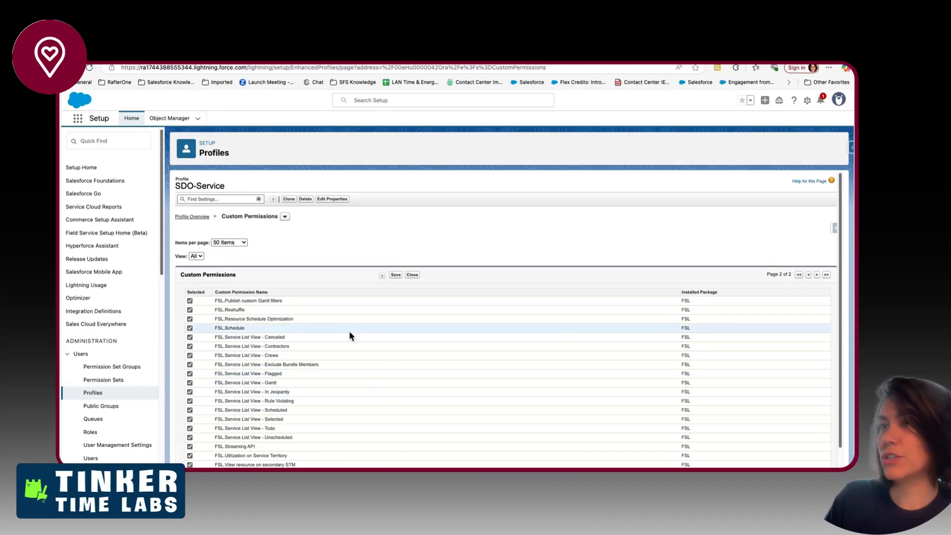
{"action": "left_click", "coordinate": [189, 301]}
{"action": "left_click", "coordinate": [190, 310]}
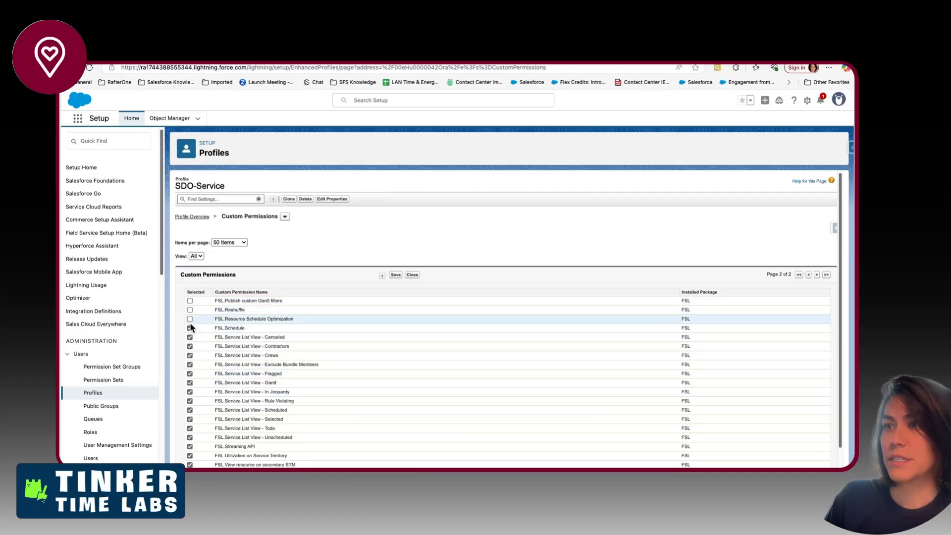
Deselect all of the profile's Service List View permissions, from Canceled through Unscheduled
{"action": "left_click", "coordinate": [189, 337]}
{"action": "left_click", "coordinate": [189, 346]}
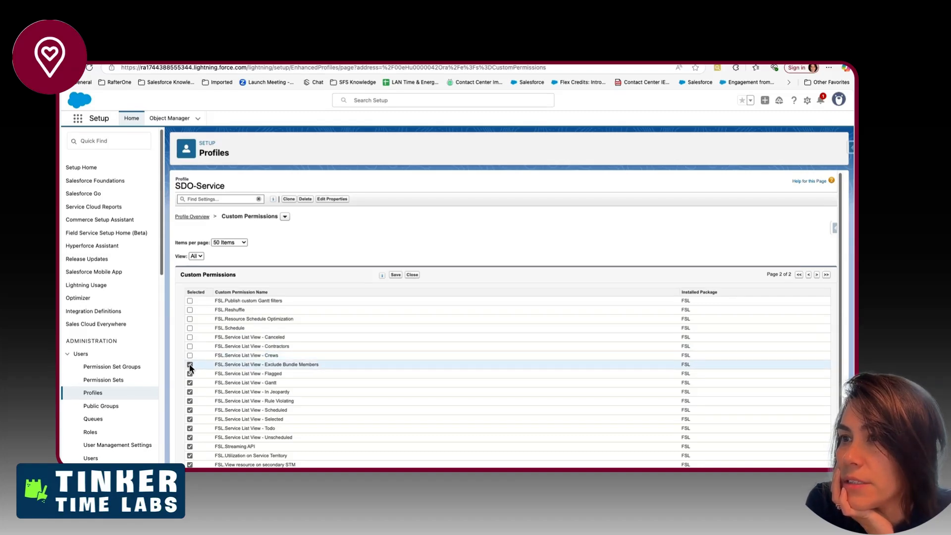
{"action": "left_click", "coordinate": [190, 364]}
{"action": "left_click", "coordinate": [190, 374]}
{"action": "left_click", "coordinate": [190, 382]}
{"action": "left_click", "coordinate": [190, 392]}
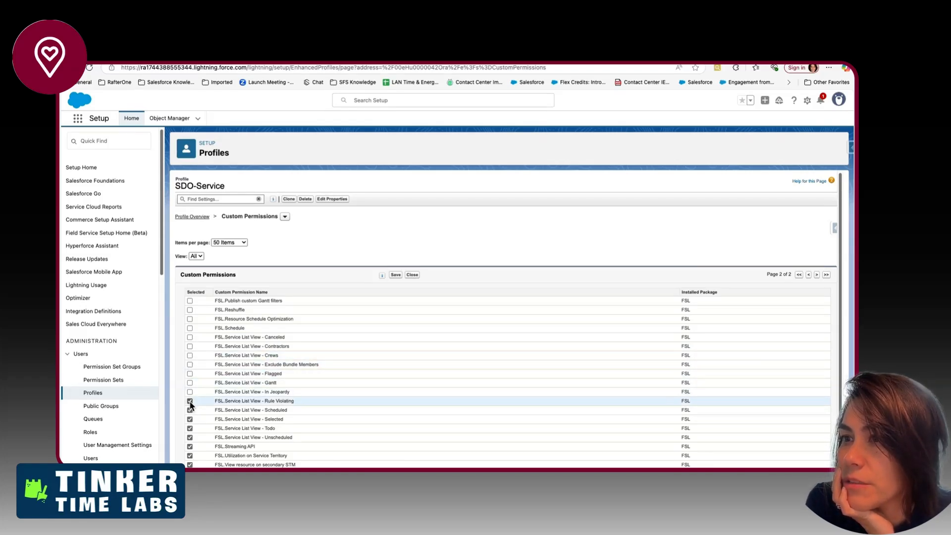
{"action": "scroll", "coordinate": [189, 392], "scroll_direction": "down", "scroll_amount": 2}
{"action": "left_click", "coordinate": [189, 363]}
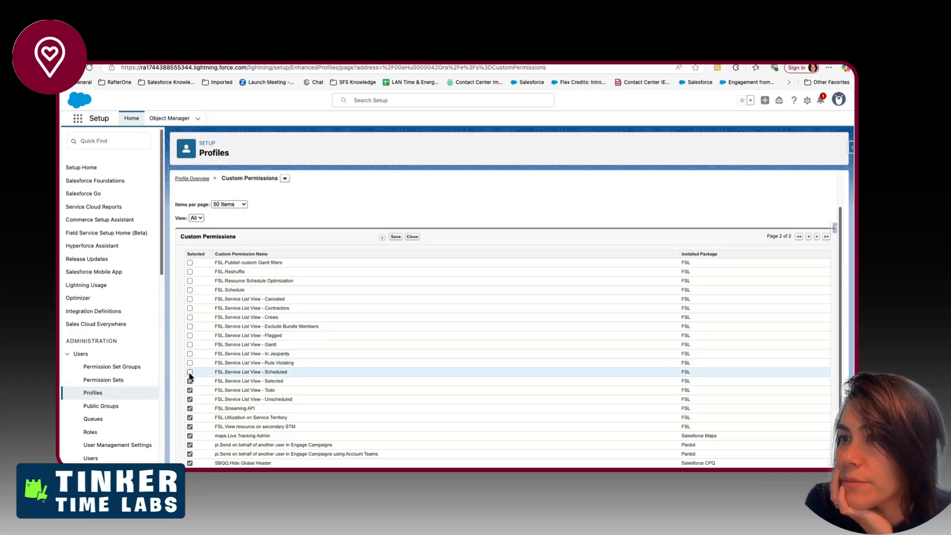
{"action": "left_click", "coordinate": [190, 381]}
{"action": "left_click", "coordinate": [190, 390]}
{"action": "left_click", "coordinate": [189, 399]}
Deselect Streaming API, Utilization on Service Territory, View resource on secondary STM and Live Tracking Admin, and save the profile's selections
{"action": "left_click", "coordinate": [189, 408]}
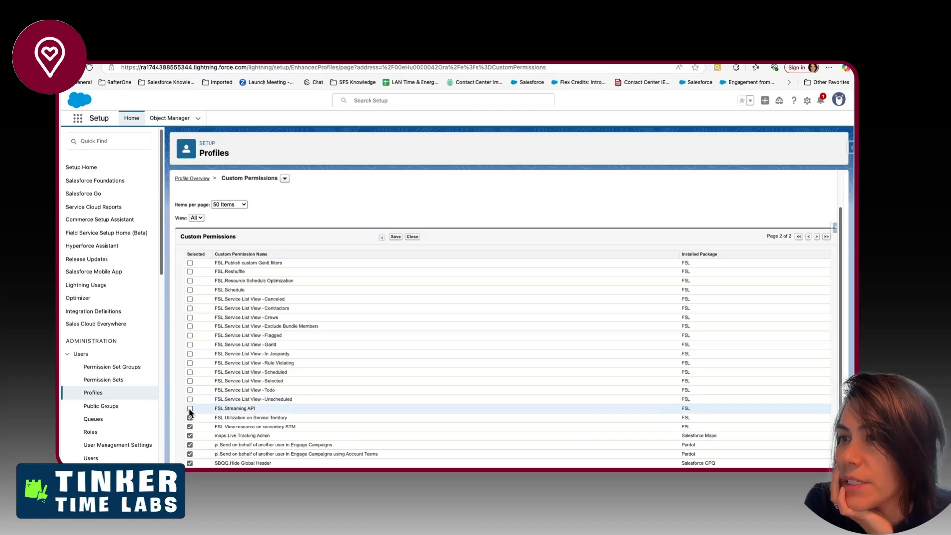
{"action": "left_click", "coordinate": [190, 418]}
{"action": "left_click", "coordinate": [190, 426]}
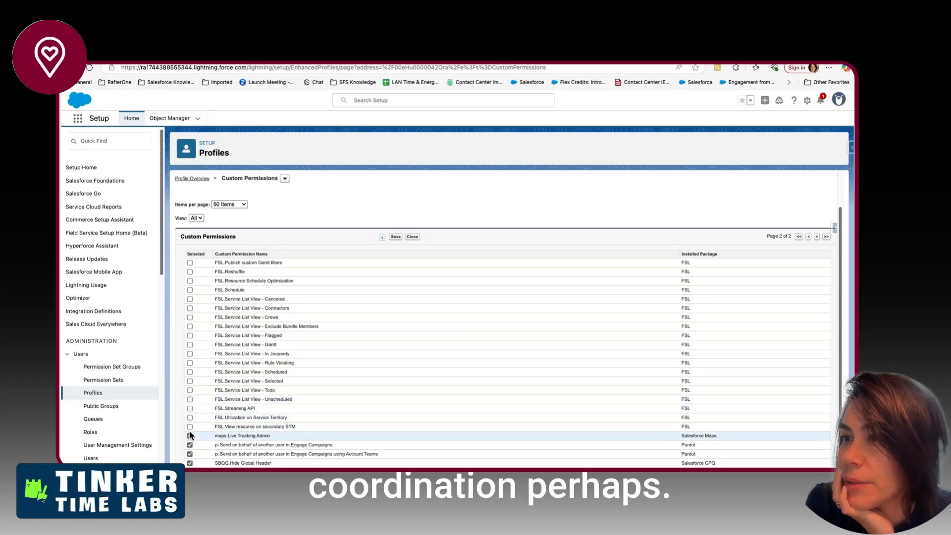
{"action": "left_click", "coordinate": [190, 435]}
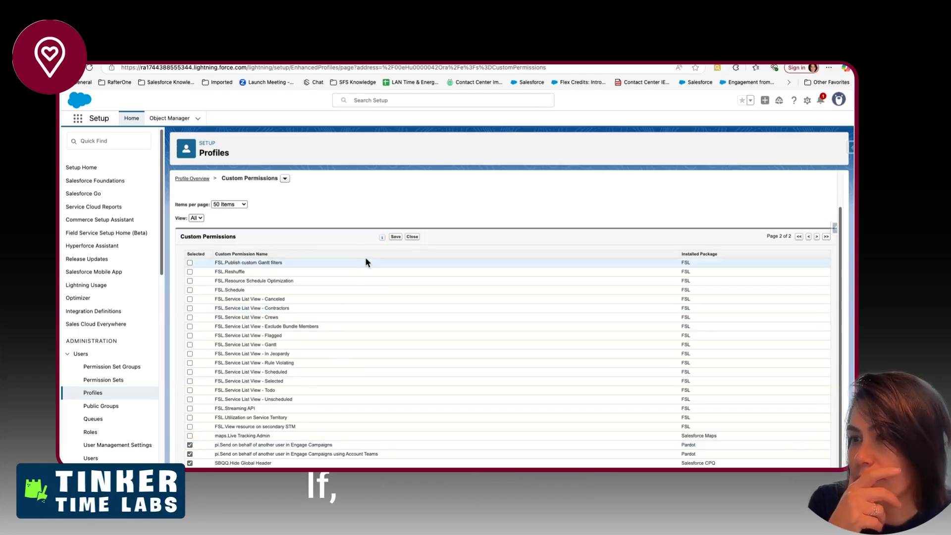
{"action": "left_click", "coordinate": [396, 237]}
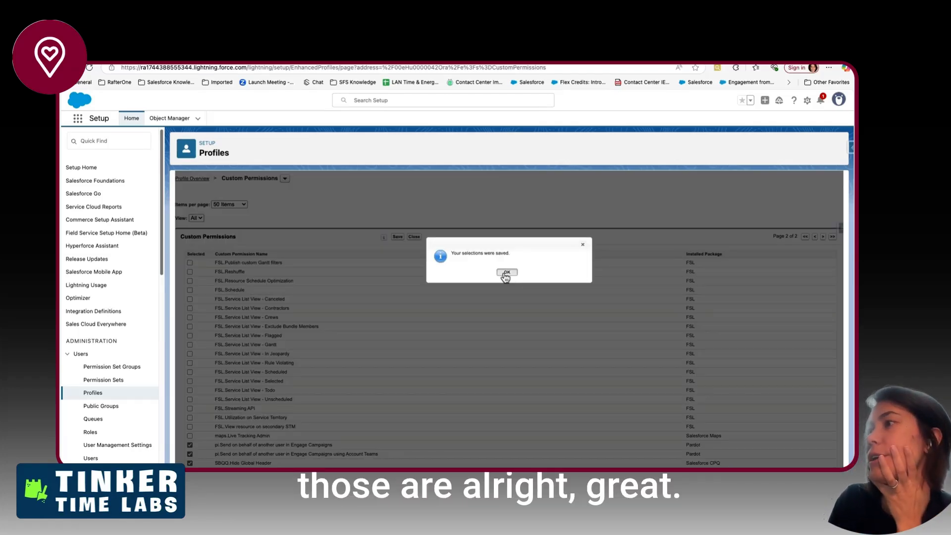
{"action": "left_click", "coordinate": [506, 271]}
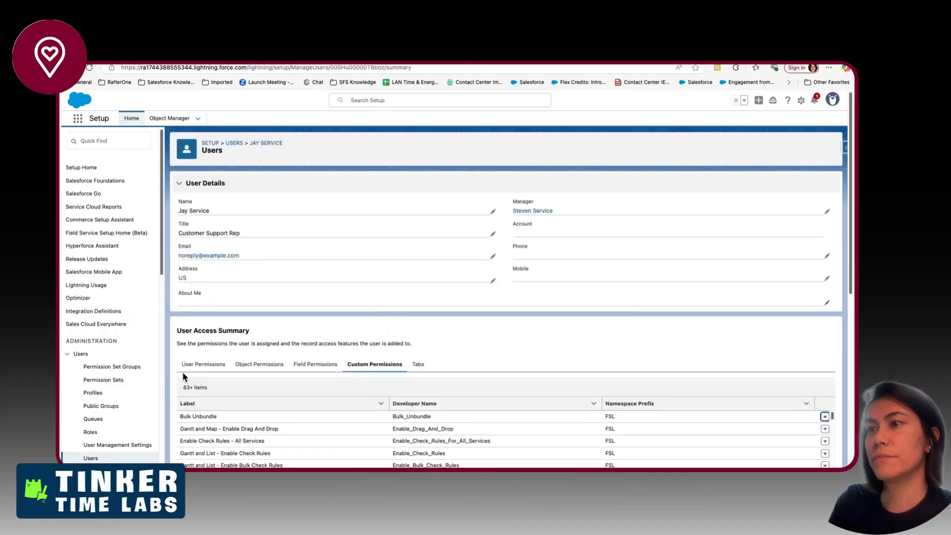
Return to the test service user's record, log in as that user and open the Field Service dispatcher console
{"action": "left_click", "coordinate": [274, 144]}
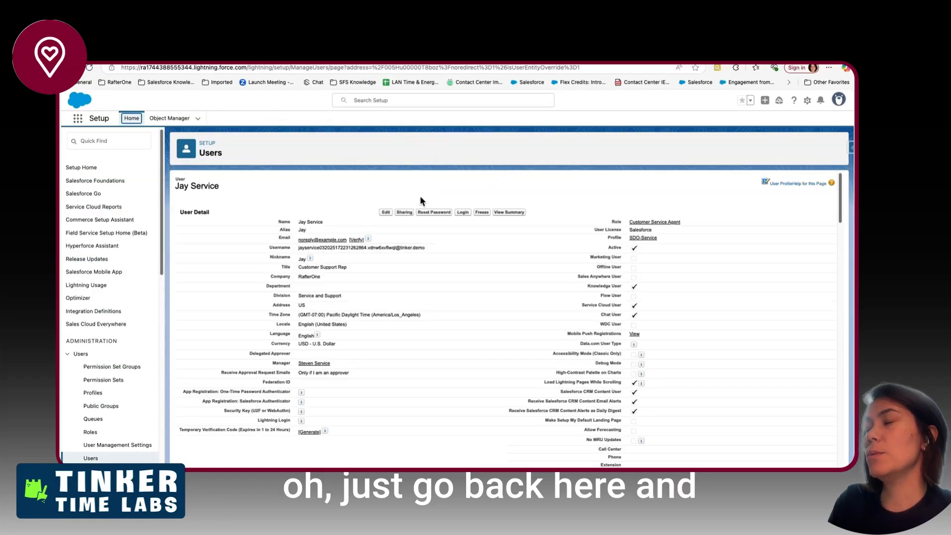
{"action": "left_click", "coordinate": [463, 219]}
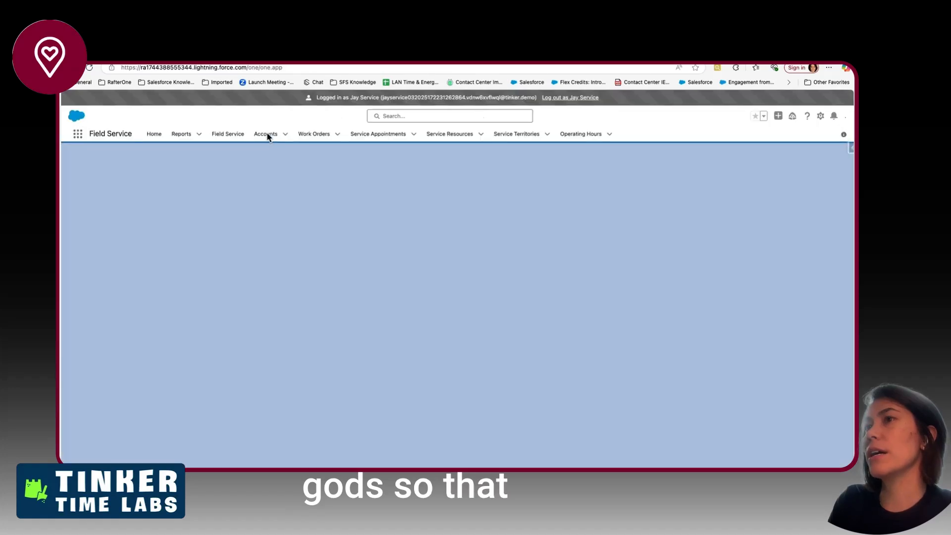
{"action": "left_click", "coordinate": [224, 135]}
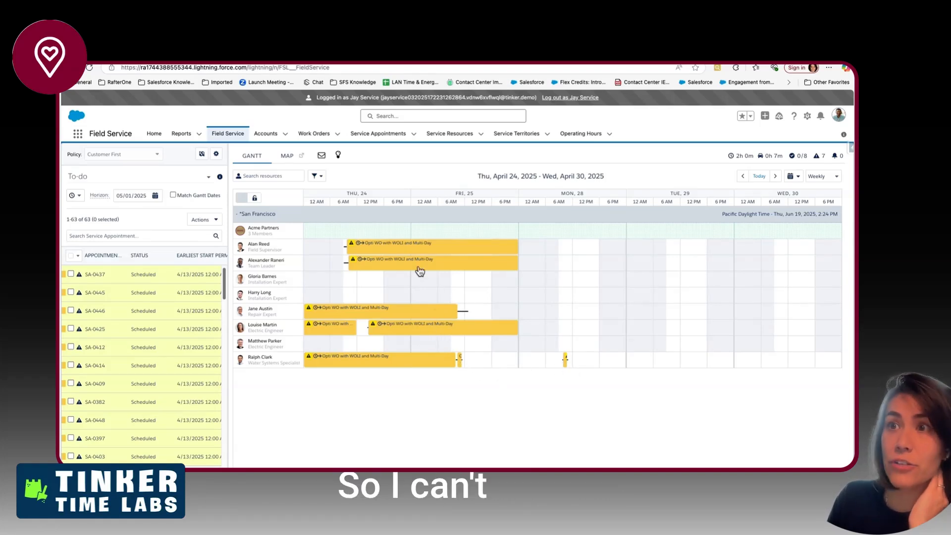
Check the dispatcher console's restrictions on Gantt appointments, the Gantt lock, the bulk actions and the appointment list filters
{"action": "left_click", "coordinate": [565, 360]}
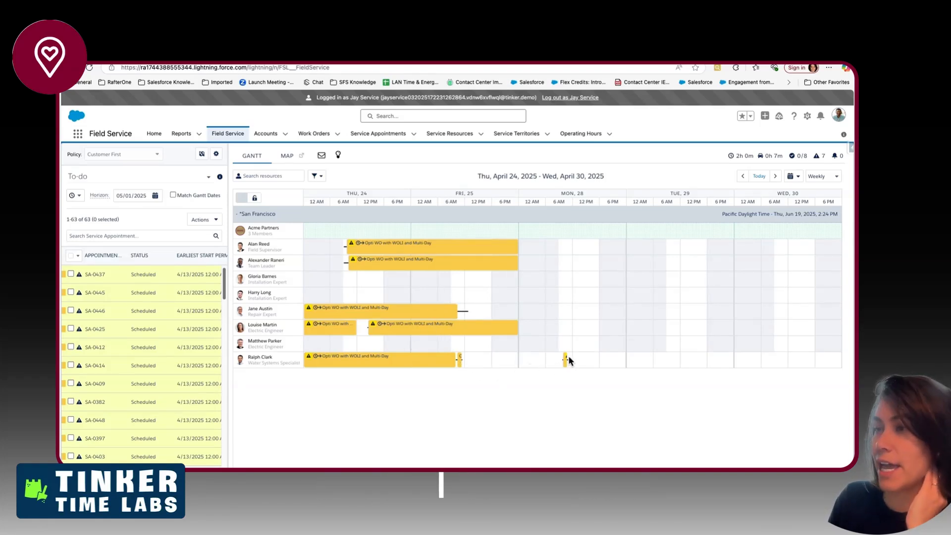
{"action": "left_click", "coordinate": [256, 200]}
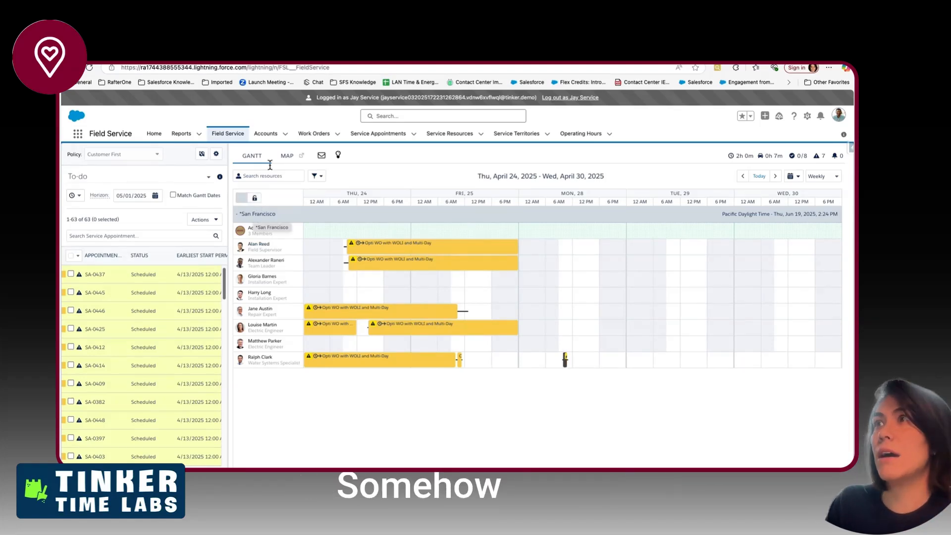
{"action": "left_click", "coordinate": [375, 268]}
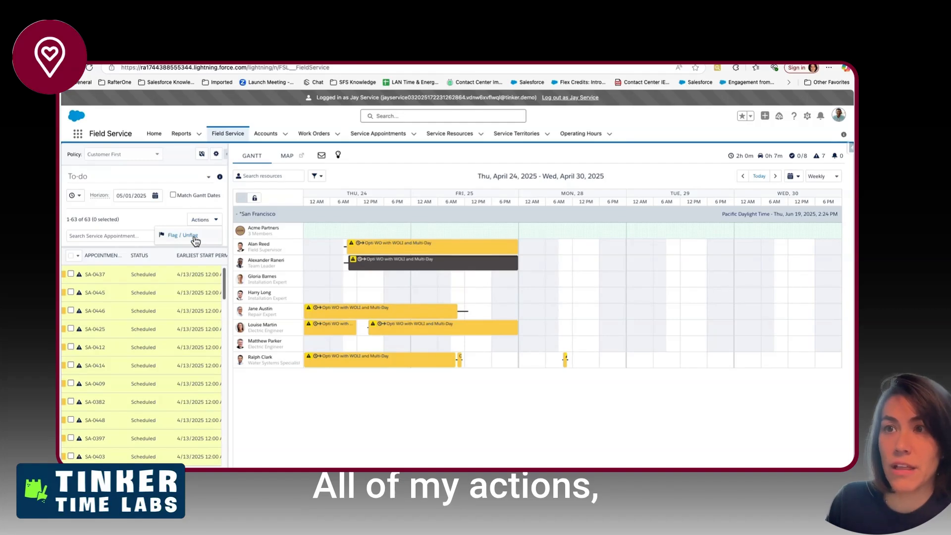
{"action": "left_click", "coordinate": [130, 177]}
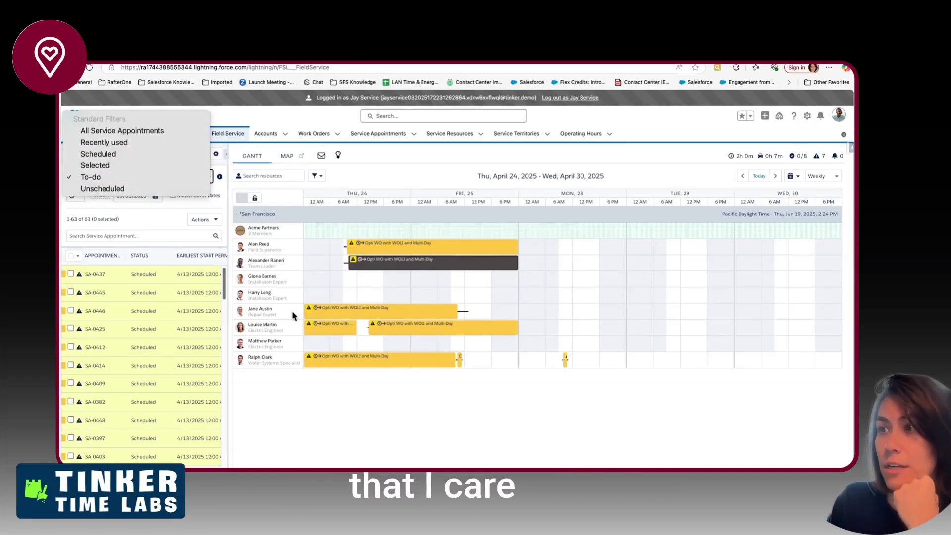
{"action": "left_click", "coordinate": [299, 399]}
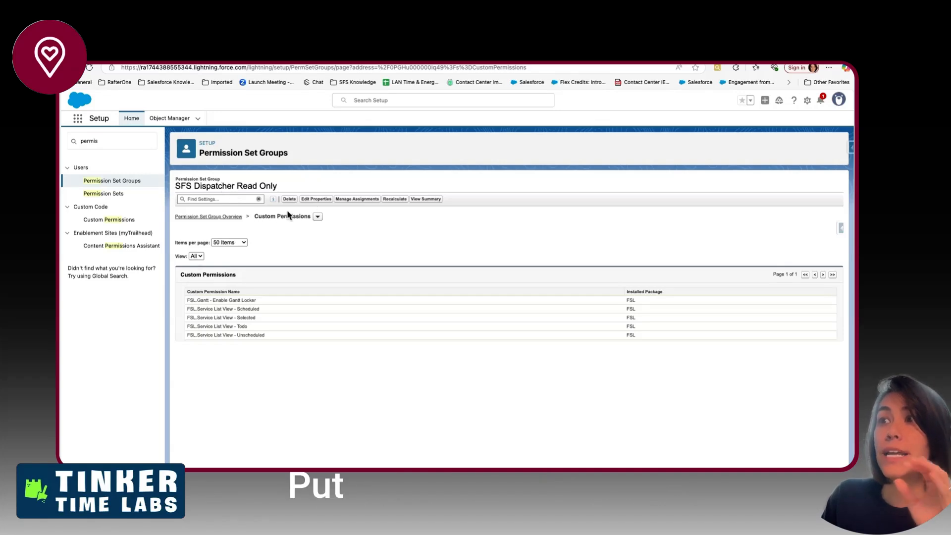
Open the SFS Dispatcher Read Only group's muting permission set and review its enabled and muted custom permissions
{"action": "left_click", "coordinate": [220, 217]}
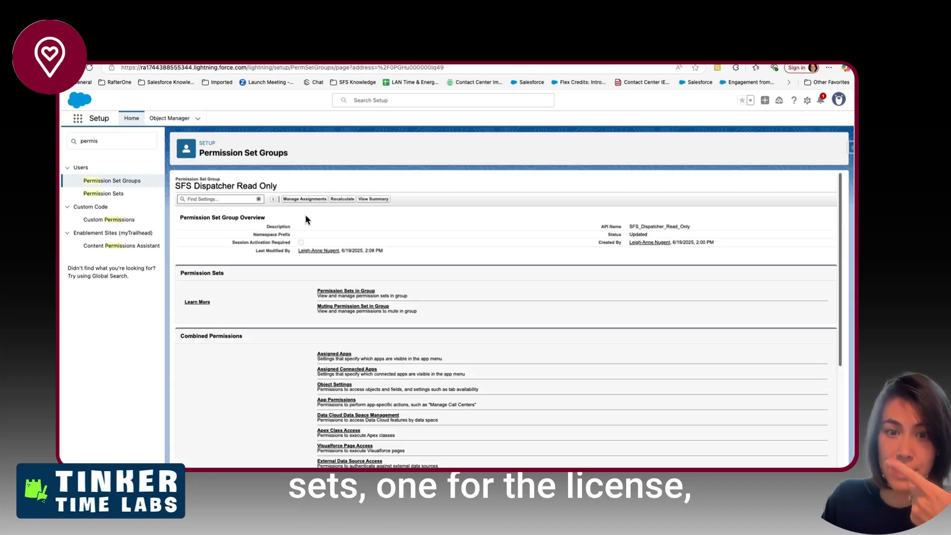
{"action": "left_click", "coordinate": [352, 307]}
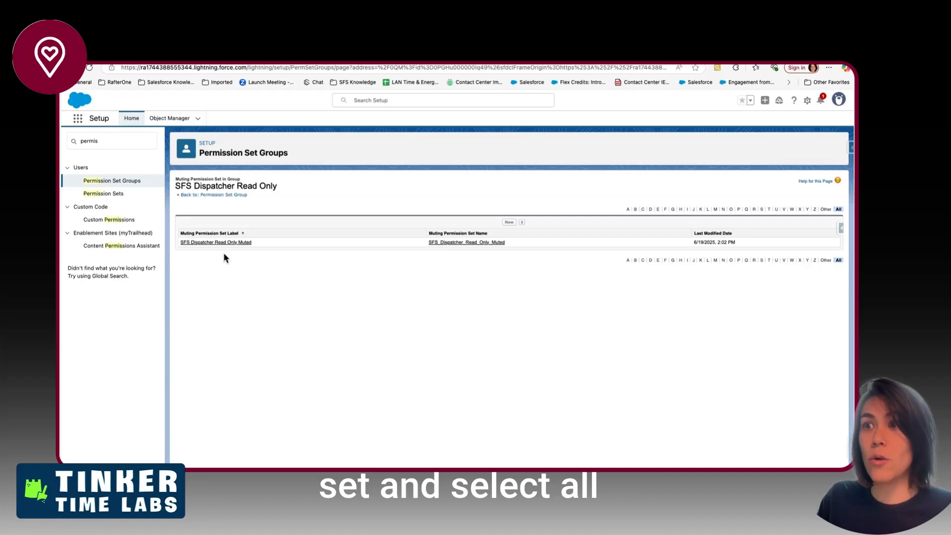
{"action": "left_click", "coordinate": [212, 243]}
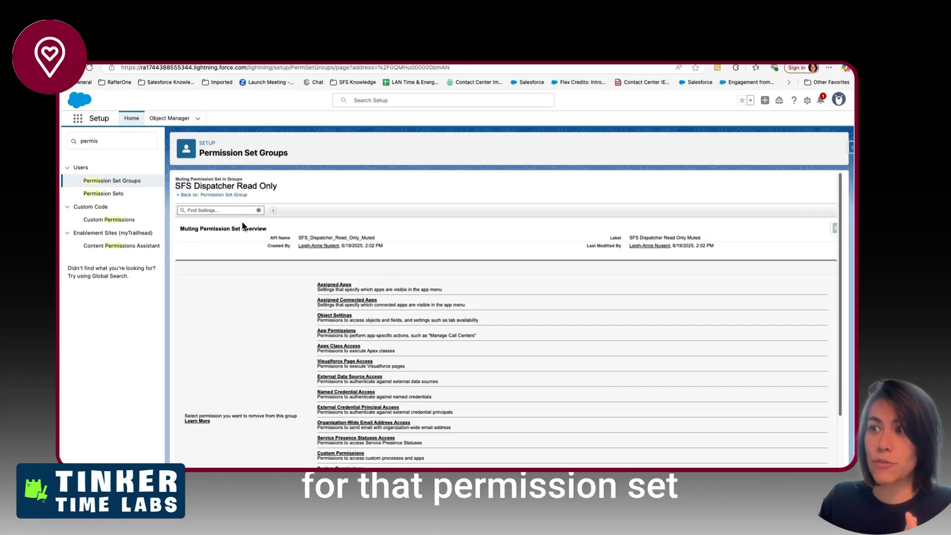
{"action": "scroll", "coordinate": [343, 365], "scroll_direction": "down", "scroll_amount": 1}
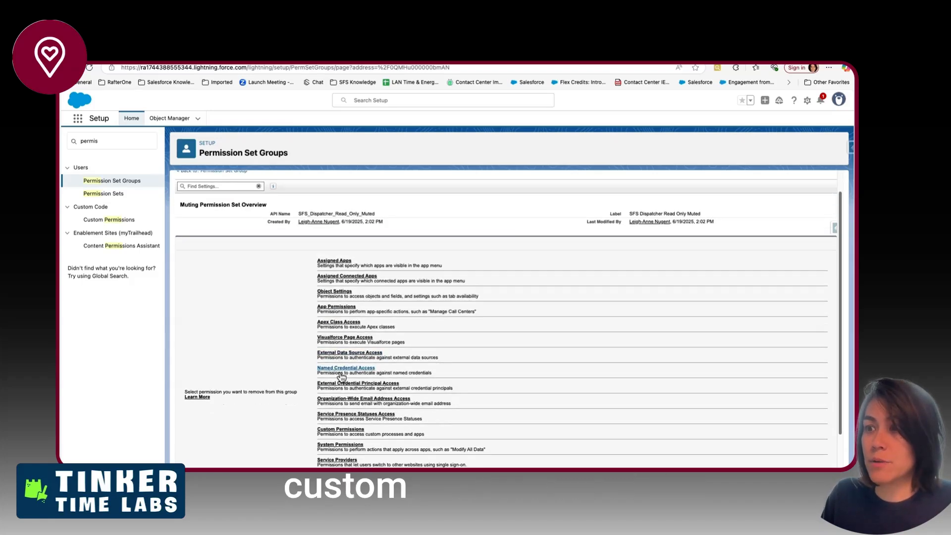
{"action": "left_click", "coordinate": [333, 430]}
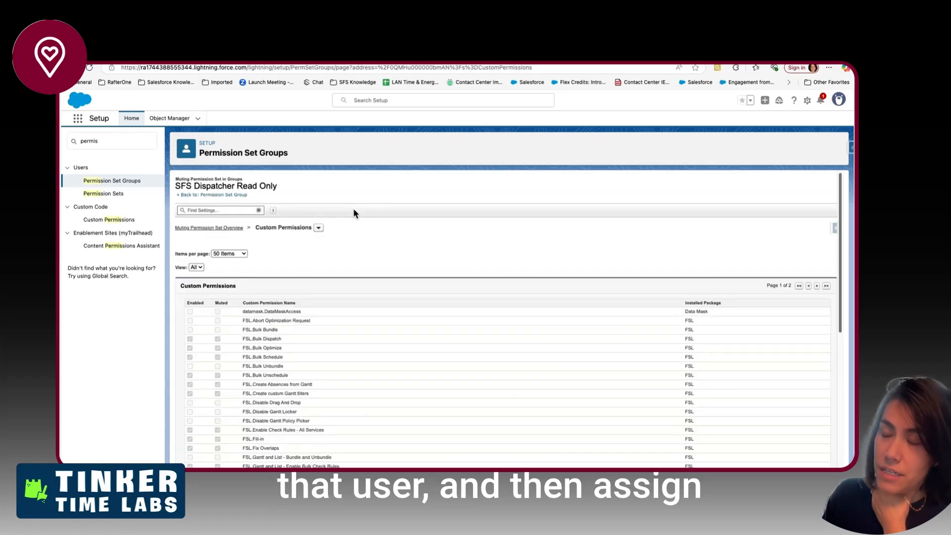
{"action": "scroll", "coordinate": [322, 338], "scroll_direction": "down", "scroll_amount": 10}
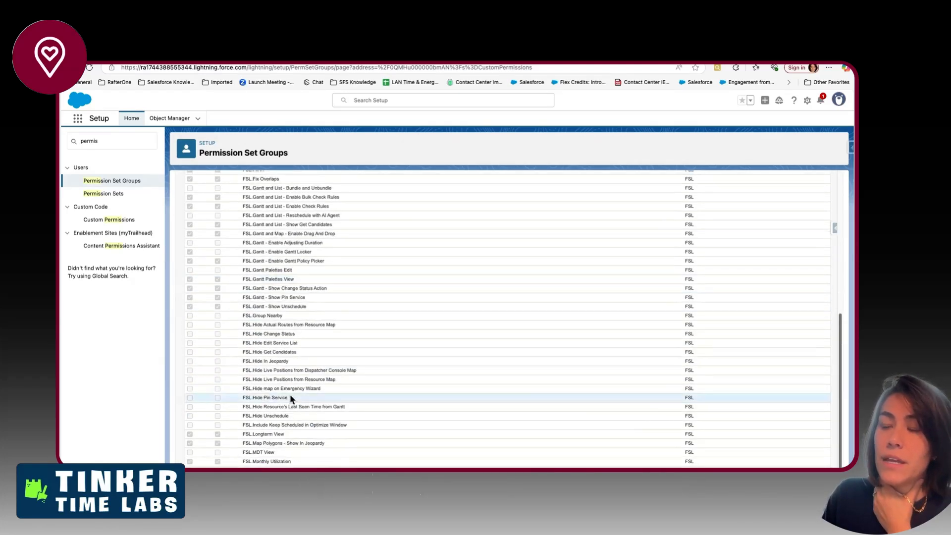
{"action": "scroll", "coordinate": [287, 387], "scroll_direction": "up", "scroll_amount": 10}
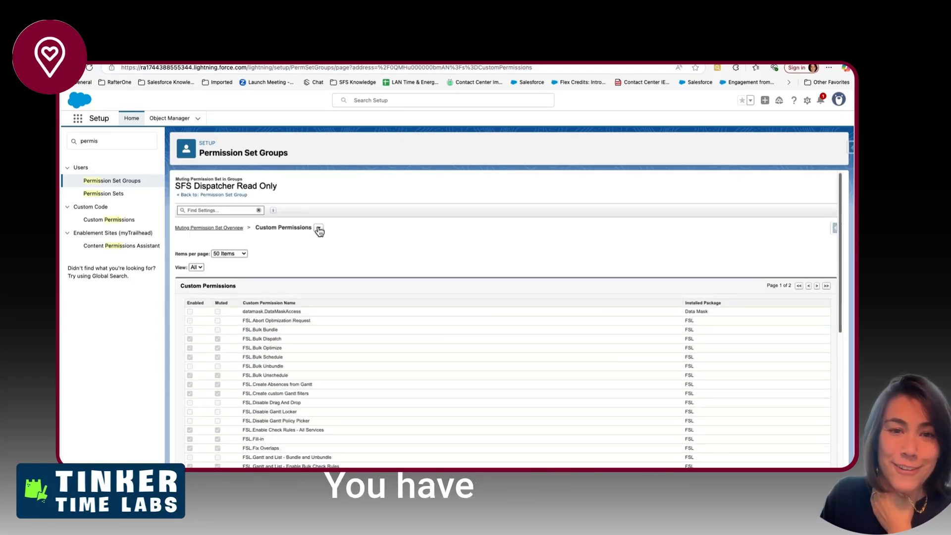